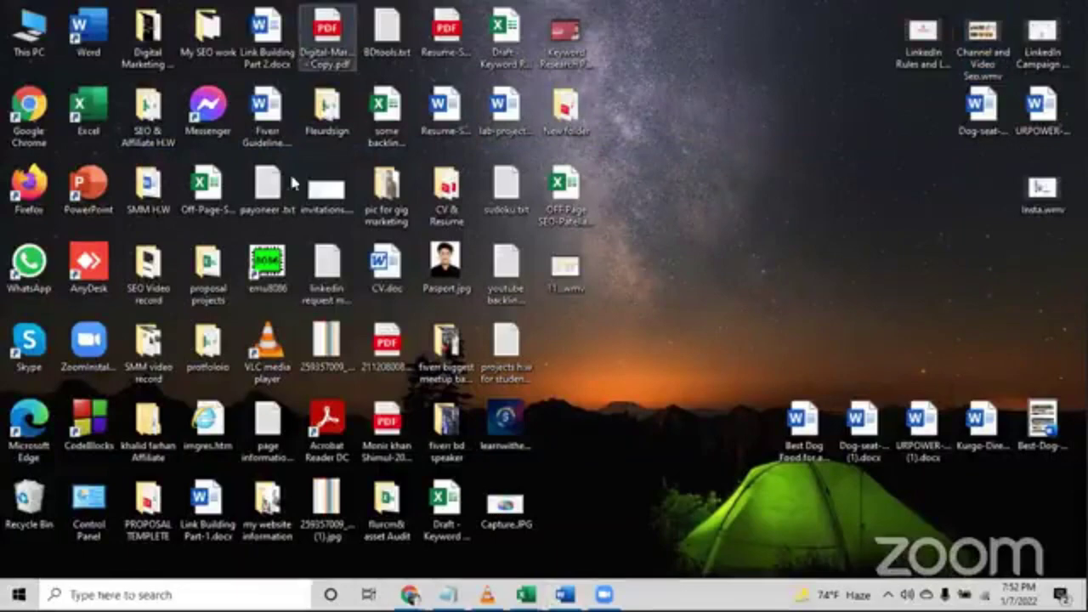
# Open Fleurdsign.txt from the Fleurdsign folder, select its account e-mail line, and return to Chrome.
pyautogui.doubleClick(327, 119)
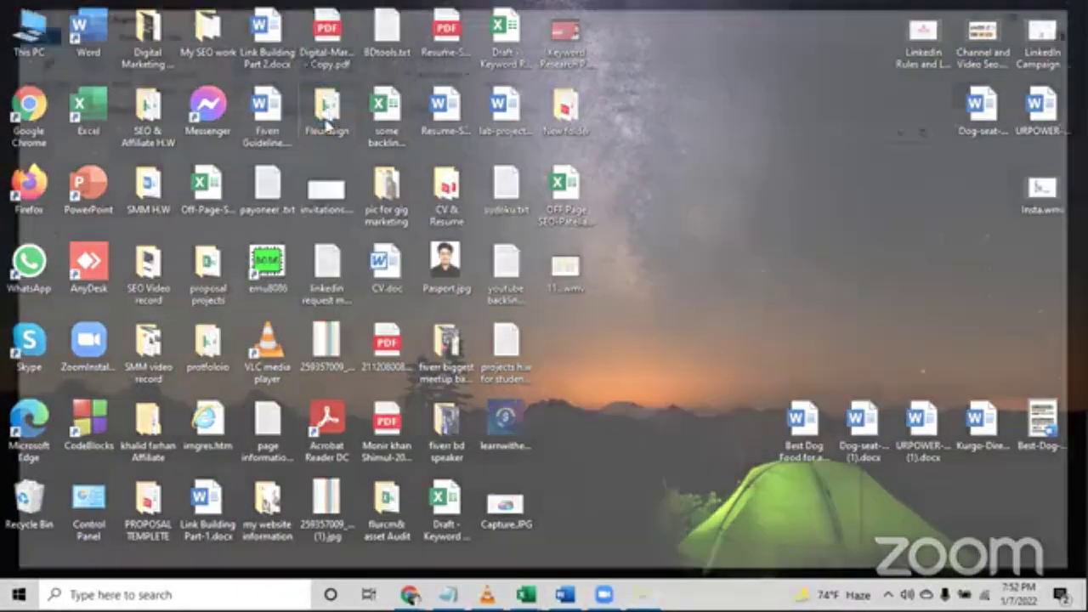
pyautogui.doubleClick(237, 227)
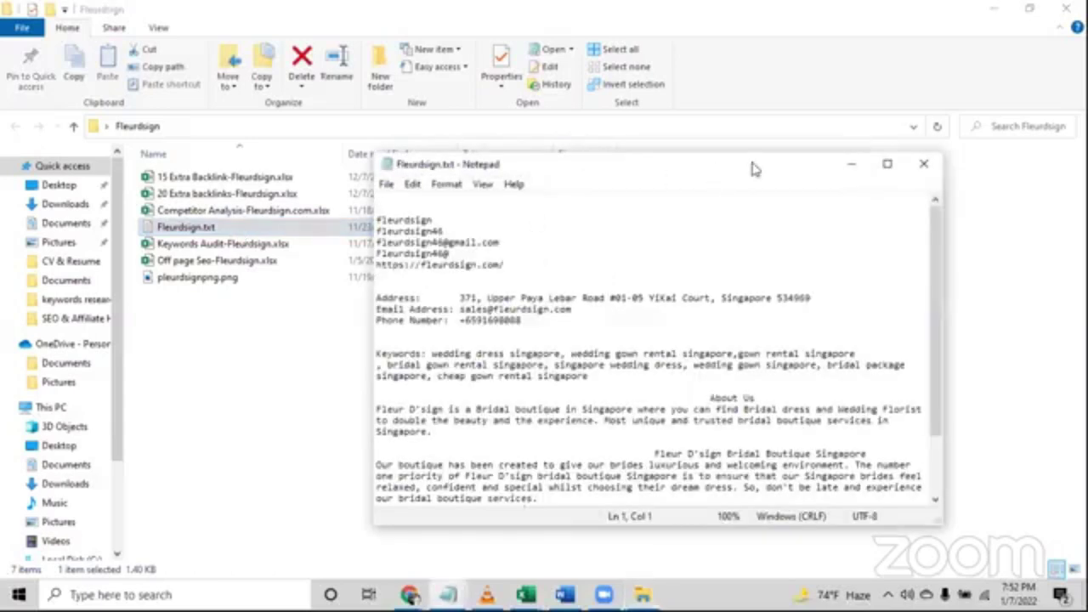
pyautogui.click(887, 163)
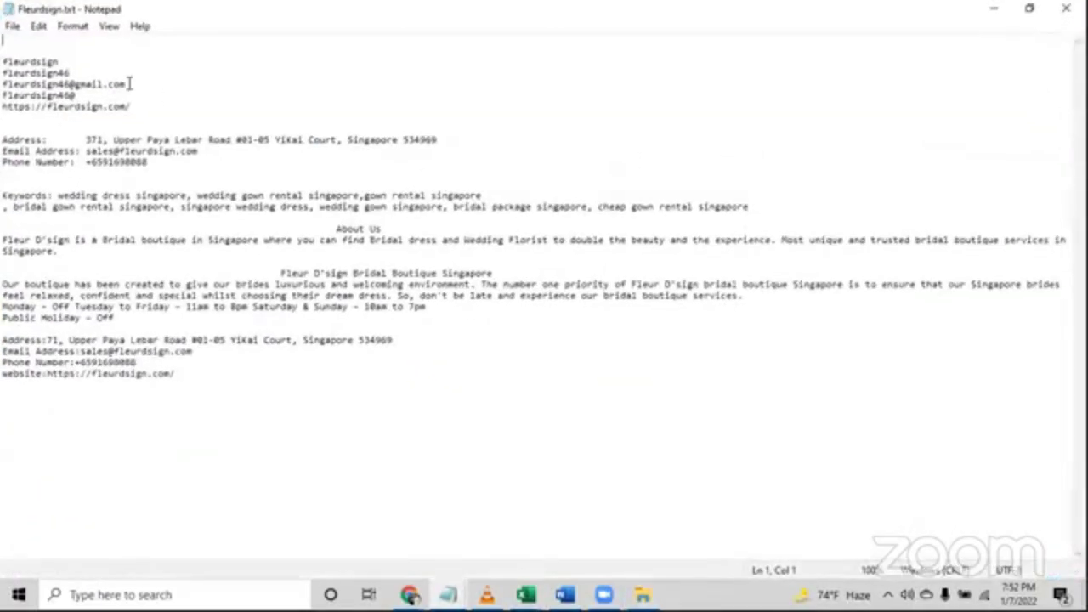
pyautogui.tripleClick(128, 83)
pyautogui.hotkey('ctrl', 'c')
pyautogui.click(994, 8)
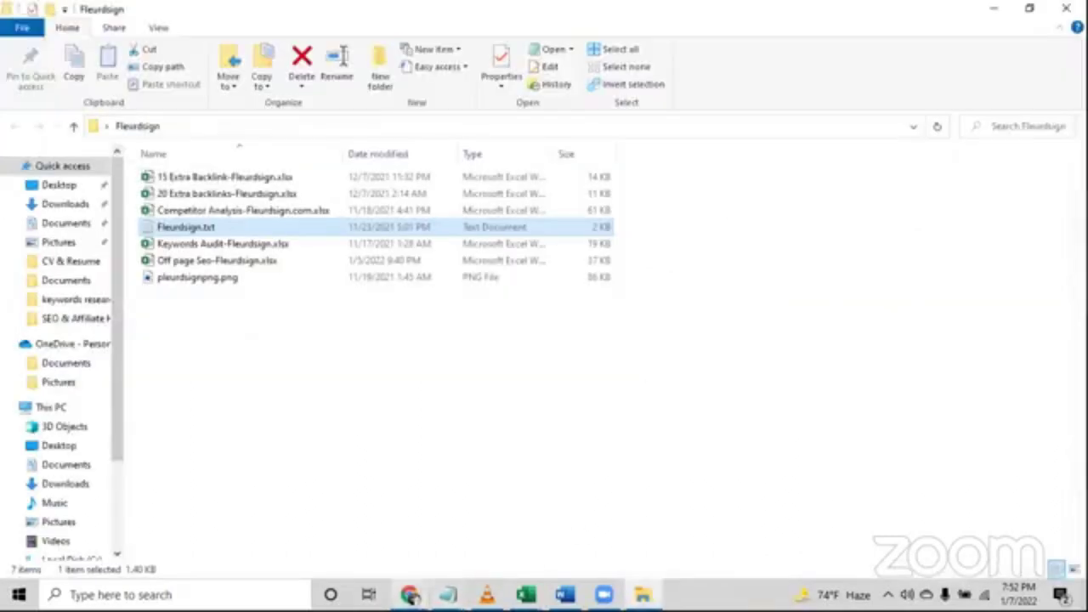
pyautogui.moveTo(411, 595)
pyautogui.click(468, 557)
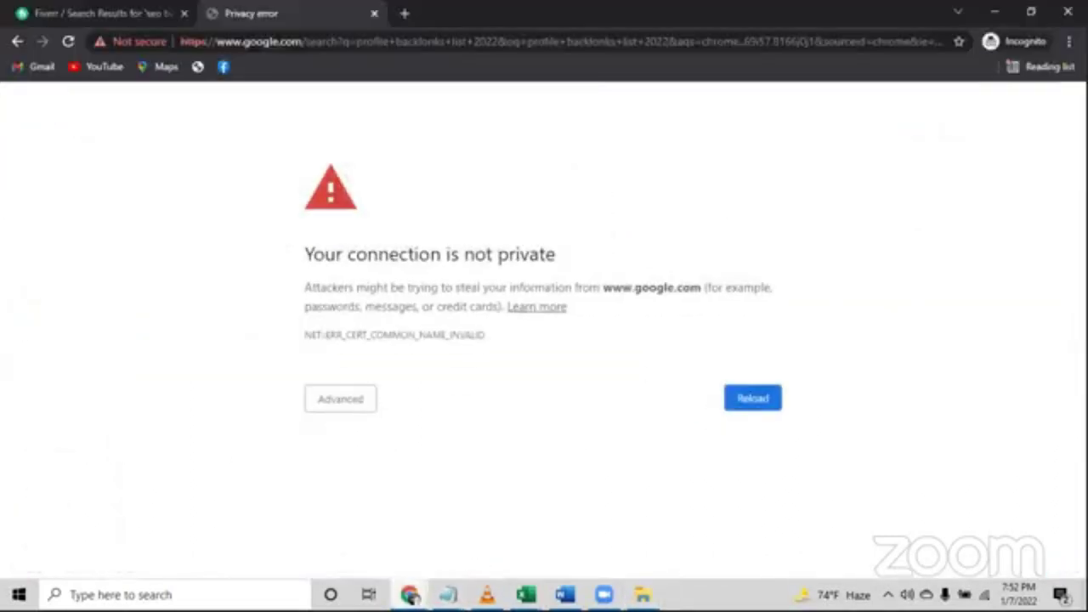
# Paste the account e-mail into Hotscripts' Email Address and its name part into Username.
pyautogui.click(348, 568)
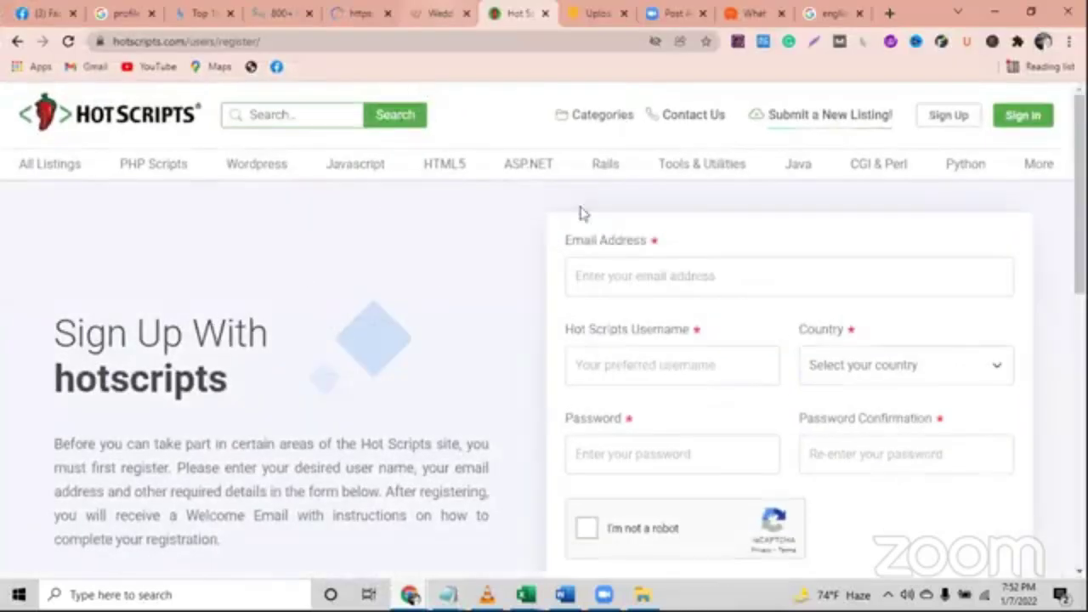
pyautogui.click(629, 277)
pyautogui.hotkey('ctrl', 'v')
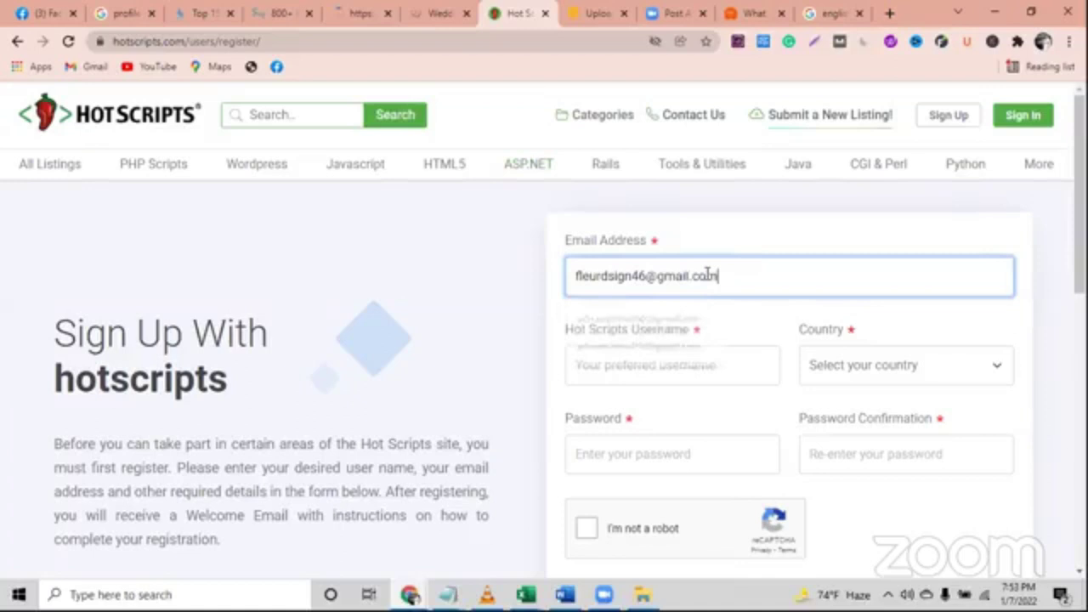
pyautogui.click(661, 358)
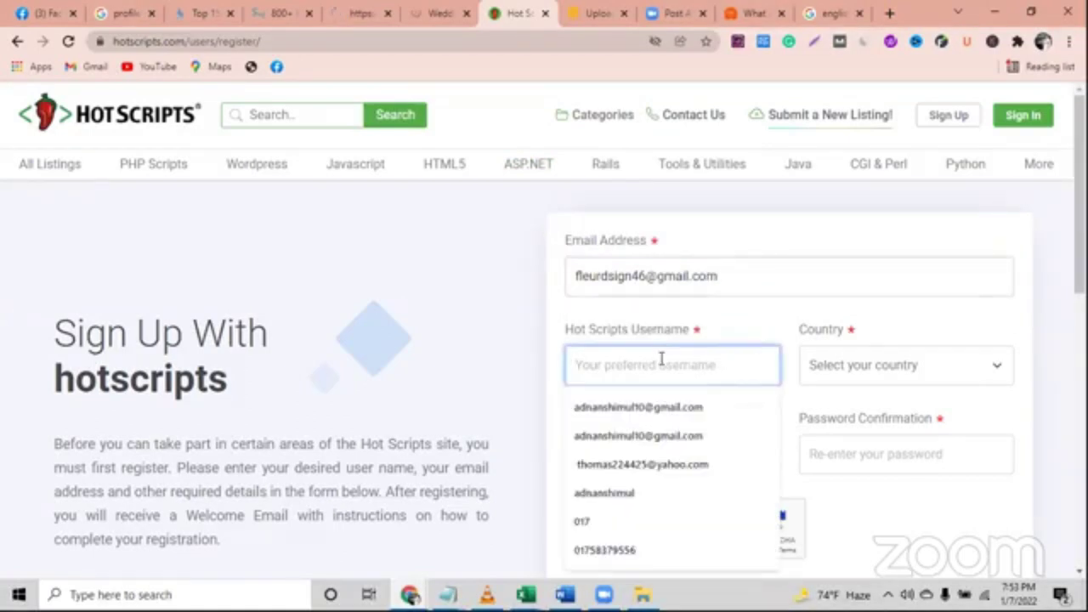
pyautogui.moveTo(648, 276); pyautogui.dragTo(561, 282)
pyautogui.hotkey('ctrl', 'c')
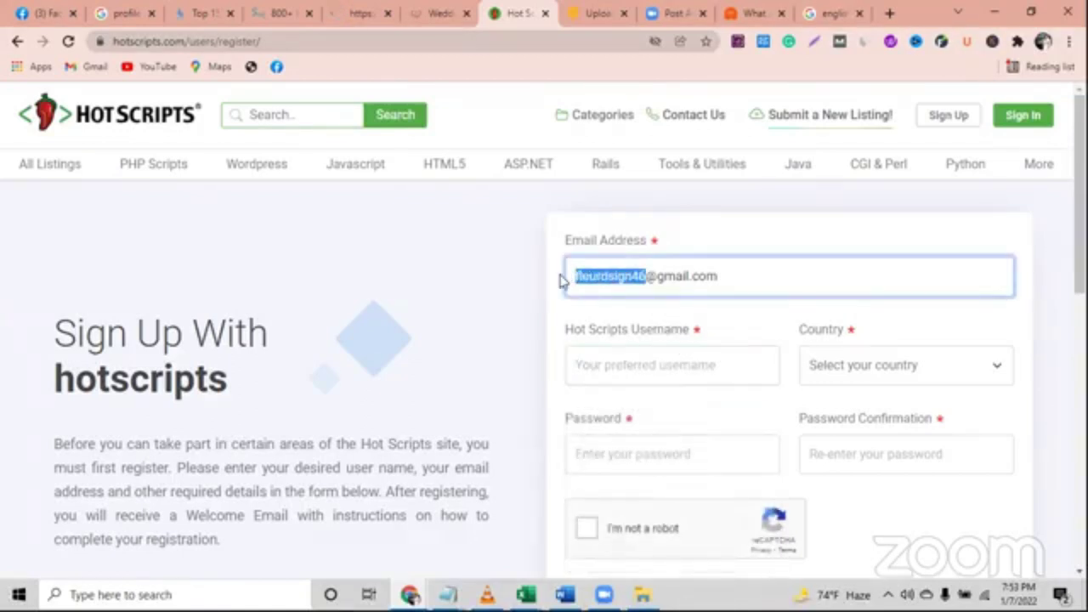
pyautogui.click(628, 366)
pyautogui.hotkey('ctrl', 'v')
# Choose Singapore from the Country dropdown.
pyautogui.click(848, 372)
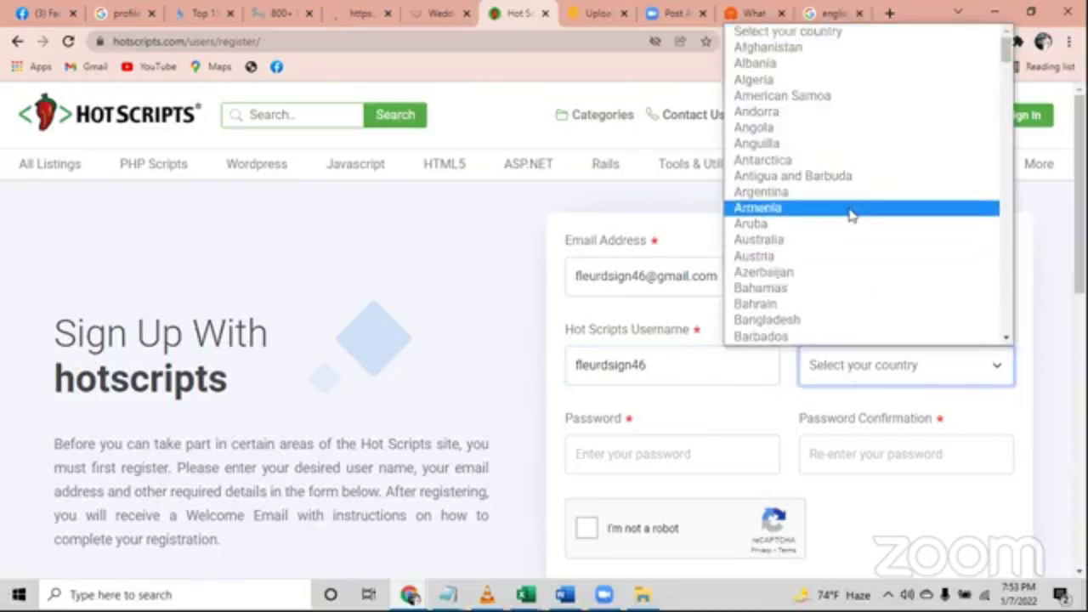
pyautogui.scroll(-20, 853, 247)
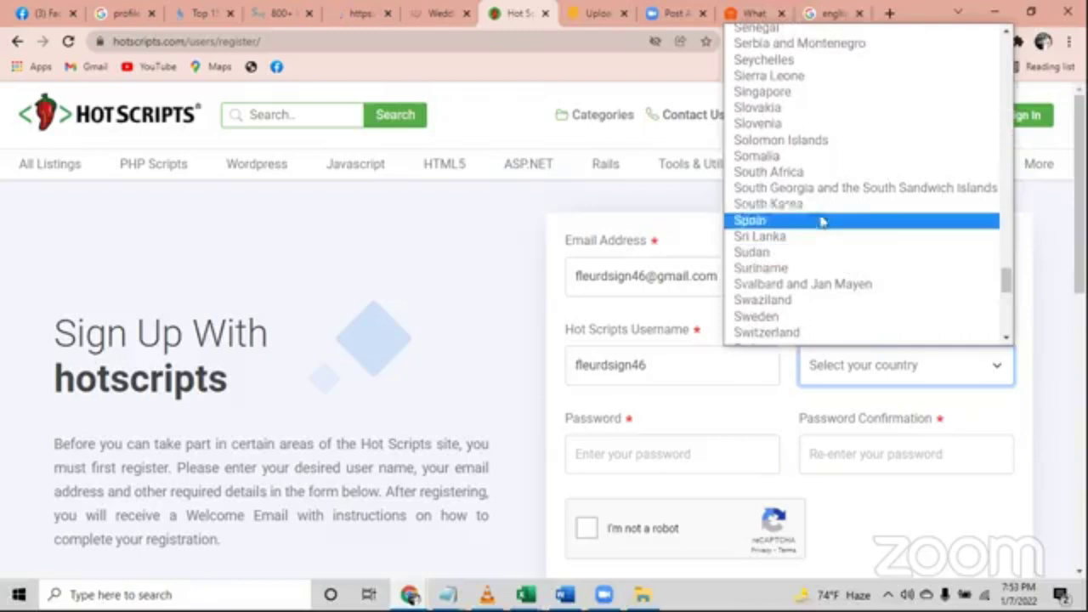
pyautogui.click(791, 92)
pyautogui.scroll(-1, 685, 344)
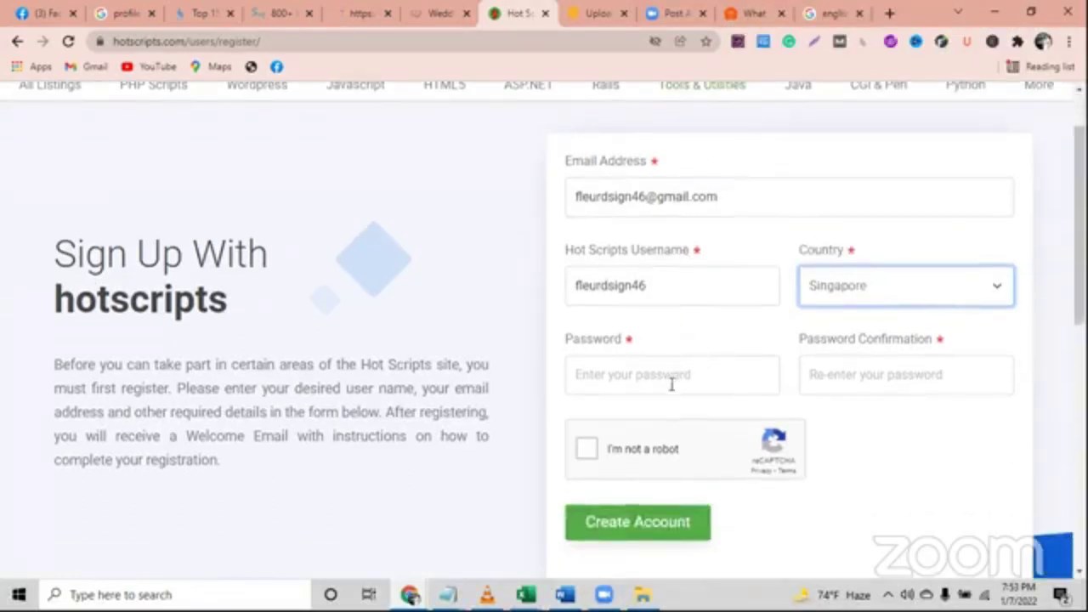
# Enter the account password in Password and Password Confirmation, then start the I'm not a robot check.
pyautogui.click(671, 385)
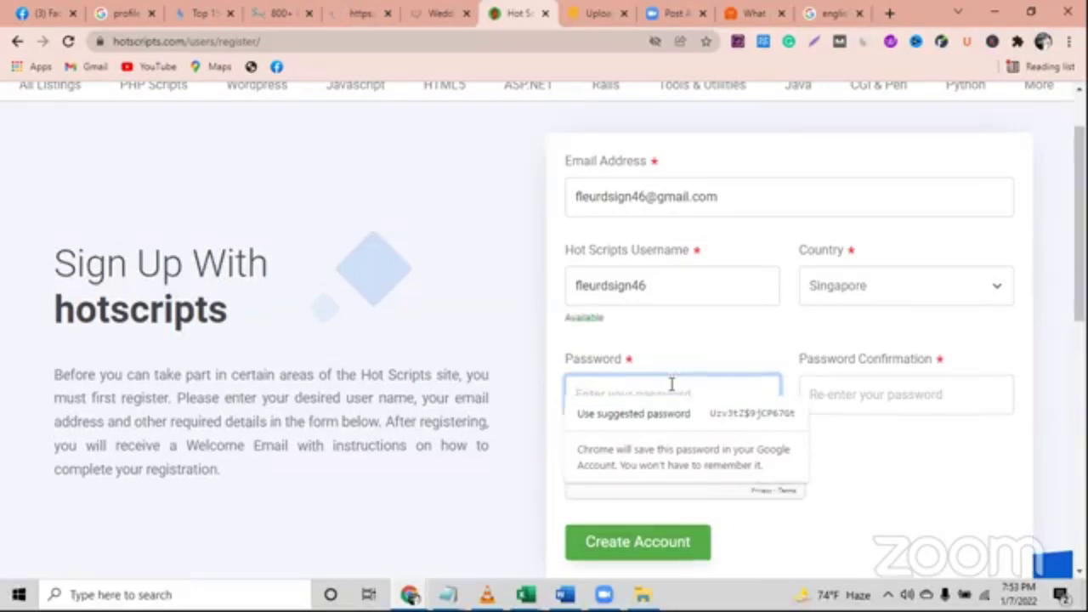
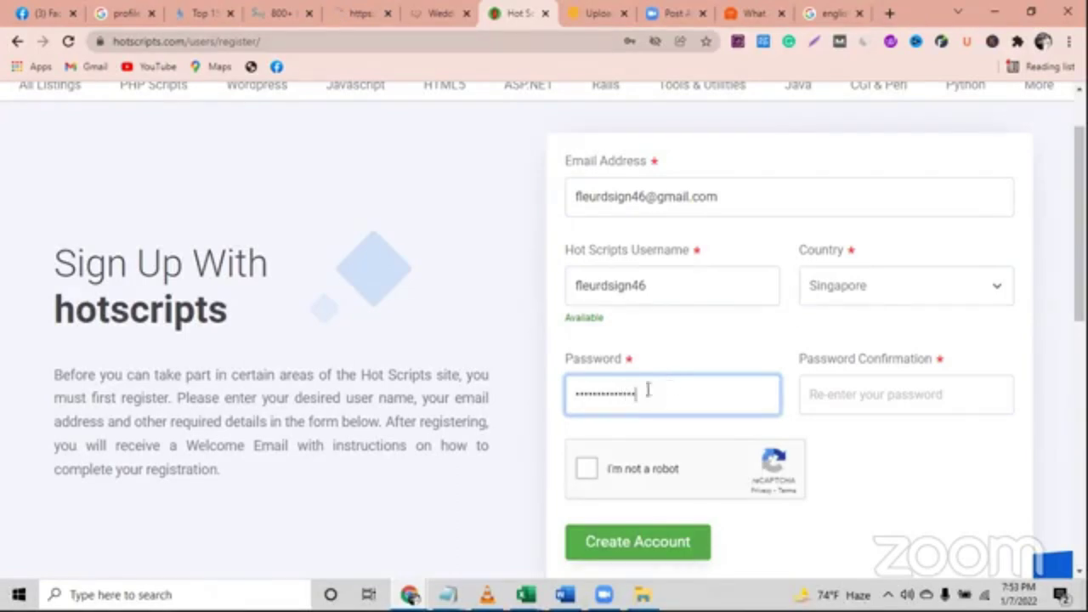
pyautogui.moveTo(648, 390); pyautogui.dragTo(511, 396)
pyautogui.click(875, 390)
pyautogui.hotkey('ctrl', 'v')
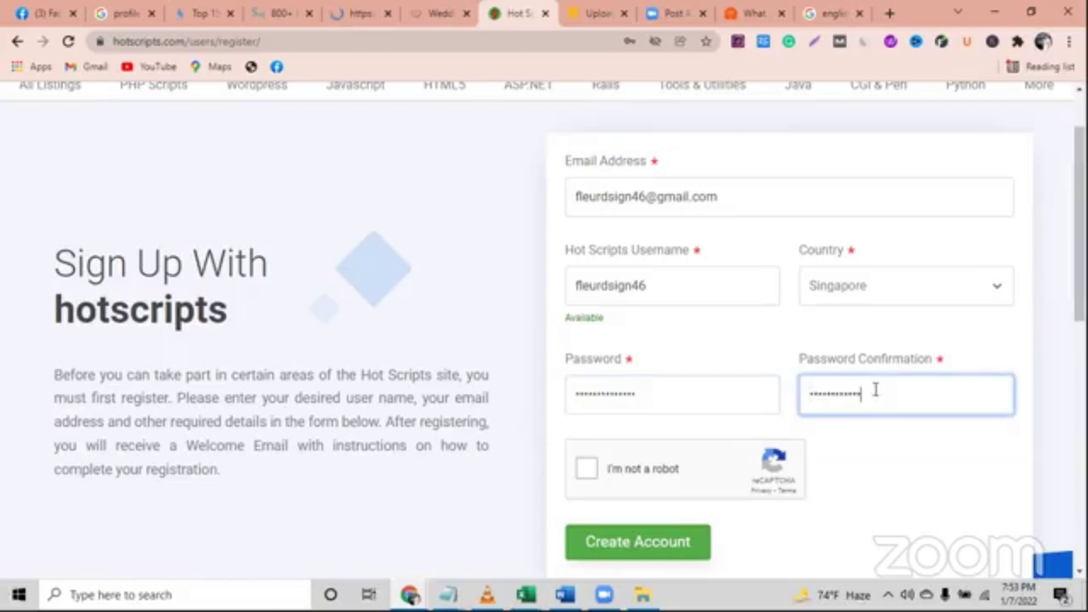
pyautogui.click(585, 470)
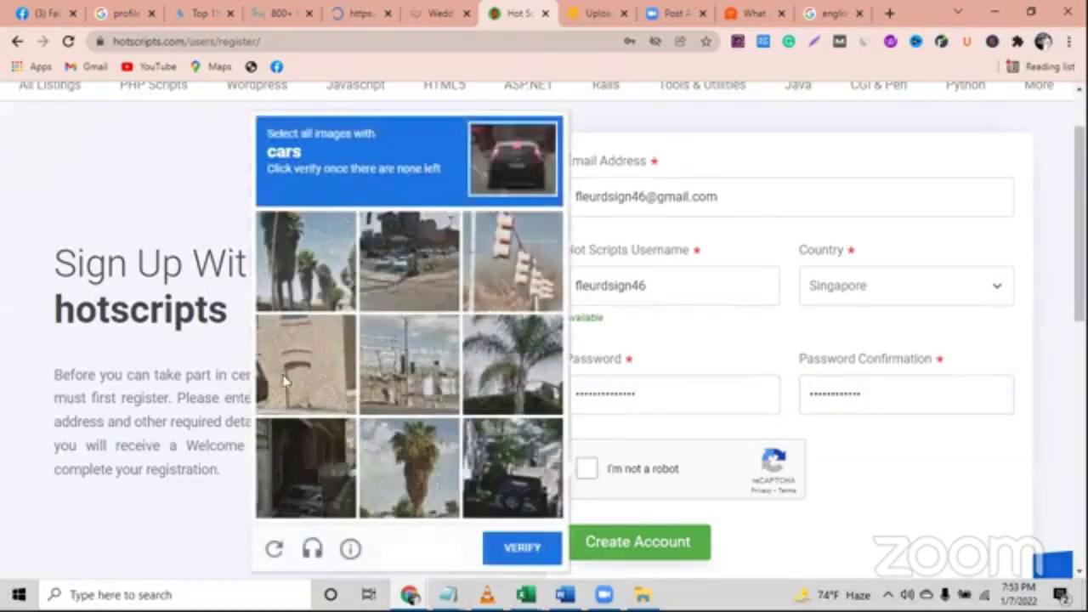
# Select the car tiles in the reCAPTCHA challenge and submit them.
pyautogui.scroll(-1, 531, 474)
pyautogui.click(527, 476)
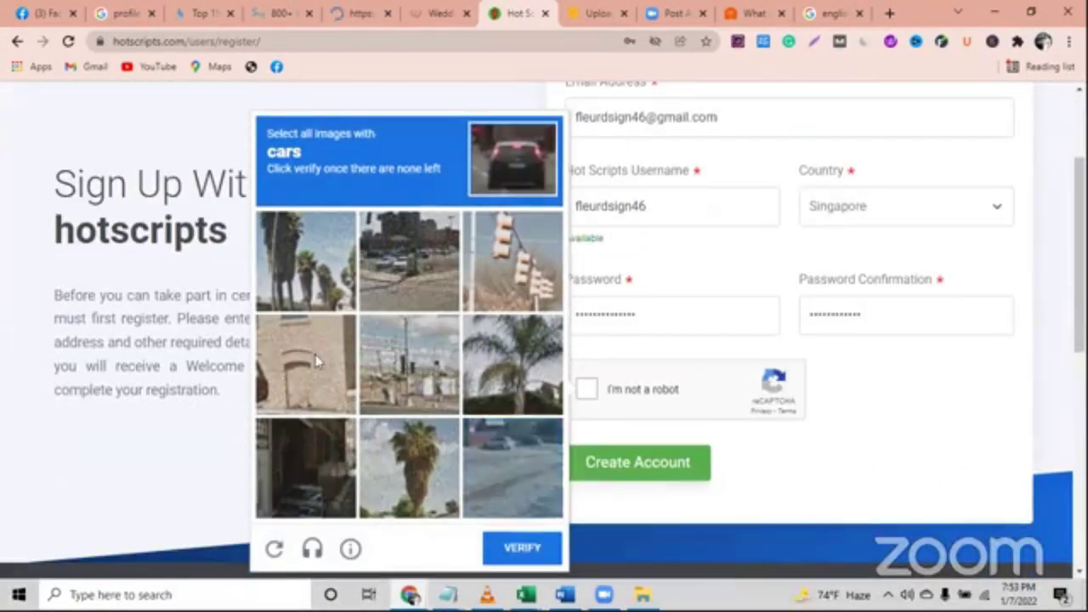
pyautogui.click(505, 451)
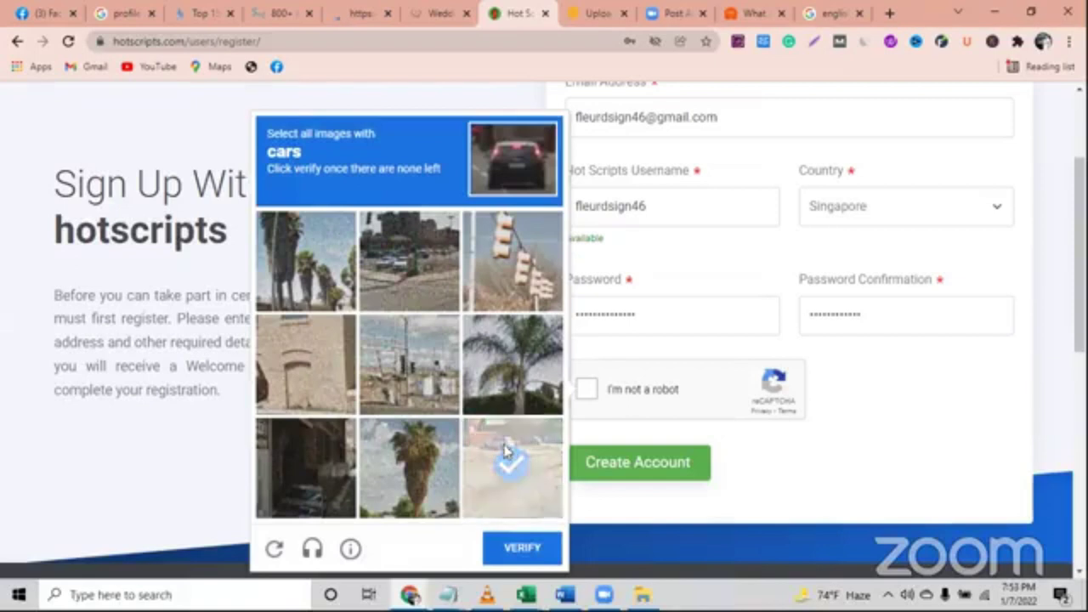
pyautogui.click(425, 265)
pyautogui.click(501, 460)
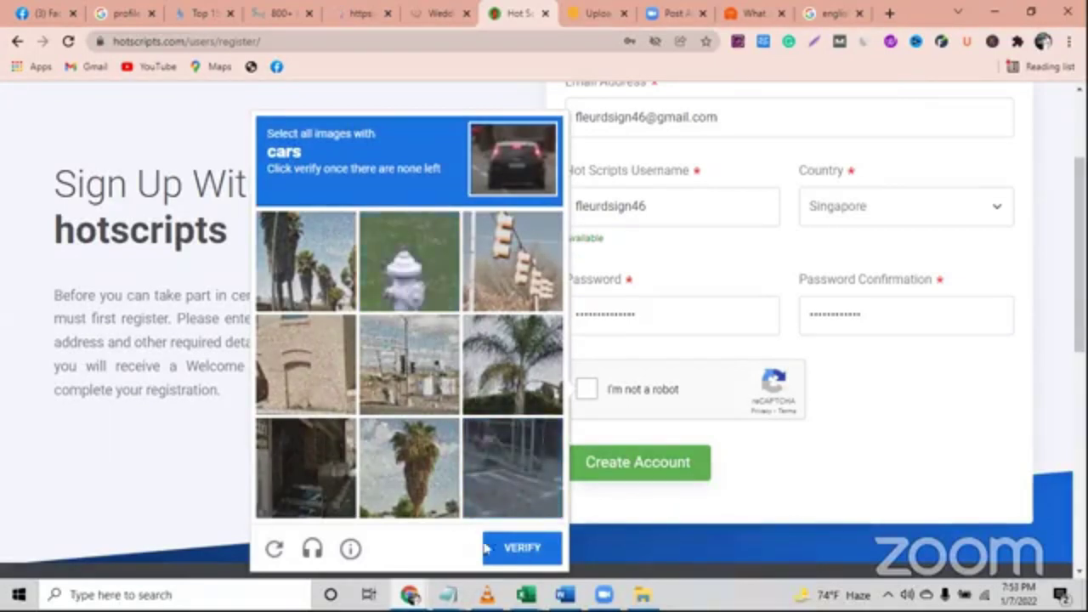
pyautogui.click(516, 553)
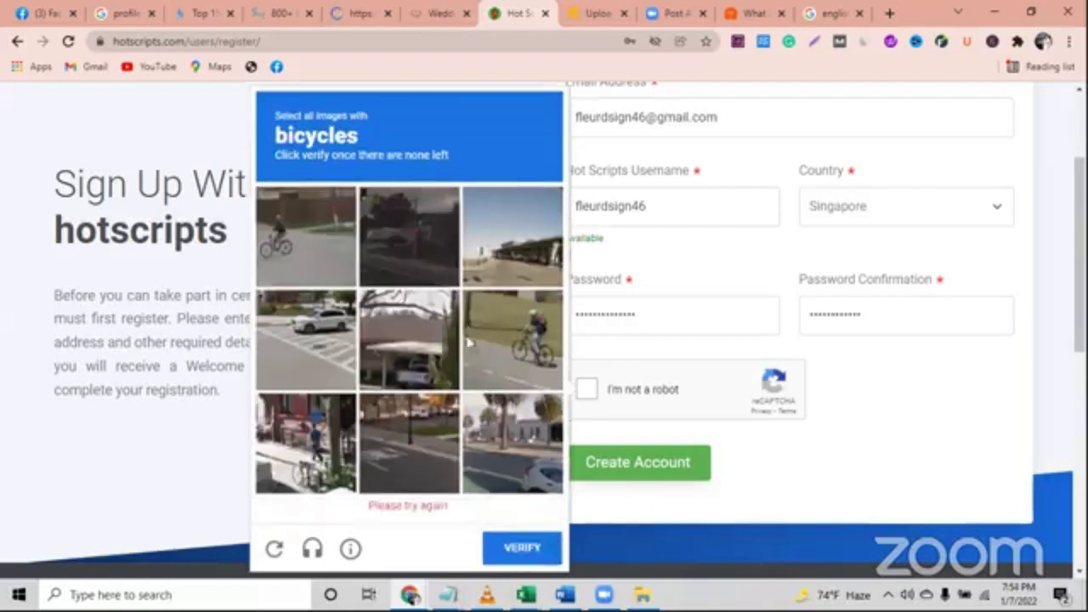
# Select the bicycle tiles in the follow-up challenge and submit them.
pyautogui.click(303, 228)
pyautogui.click(520, 371)
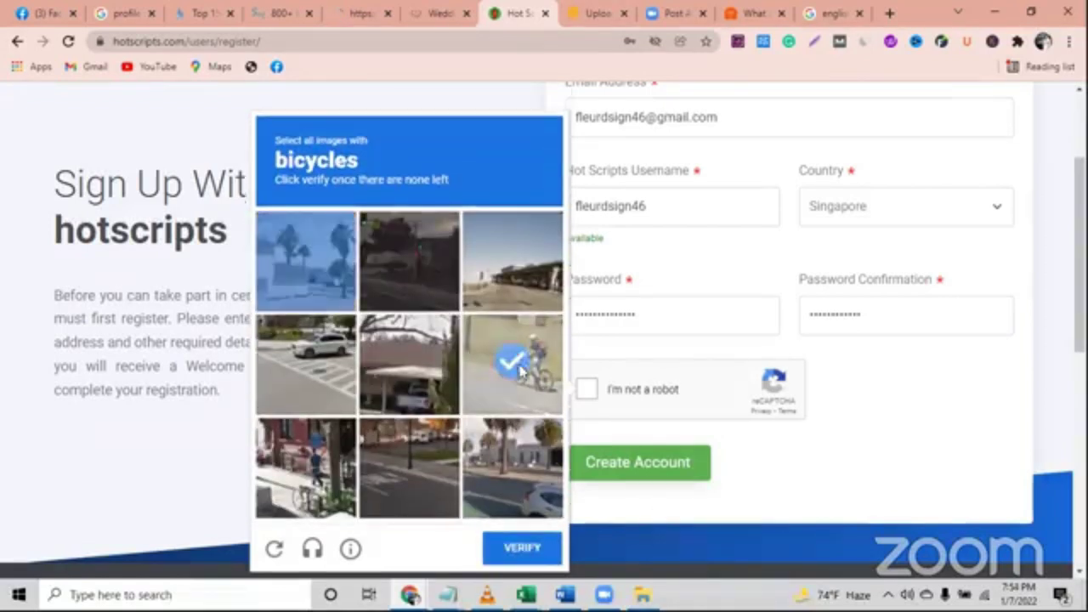
pyautogui.click(317, 472)
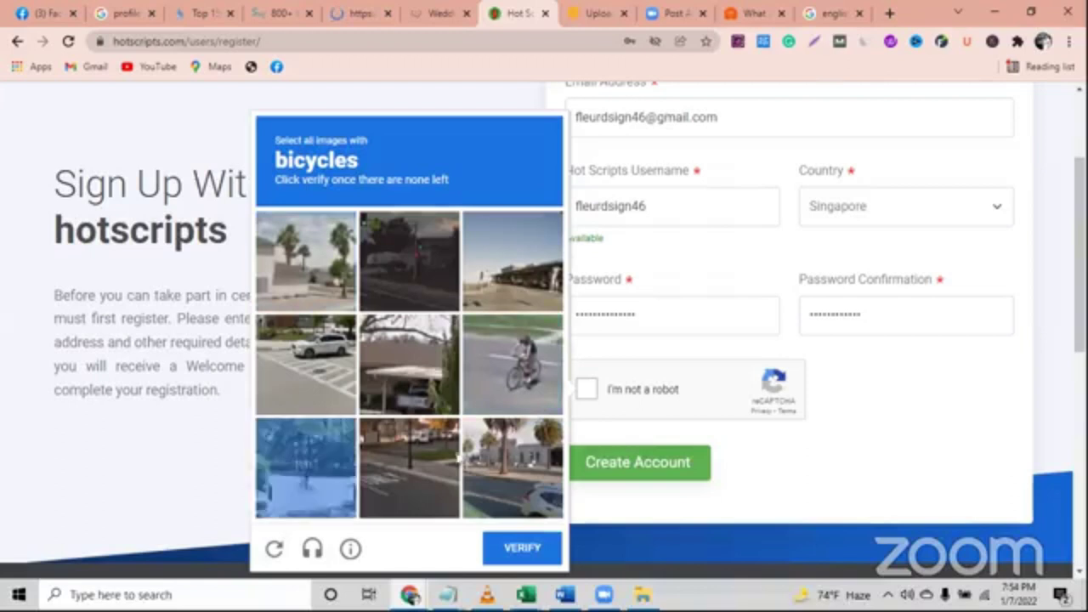
pyautogui.click(535, 363)
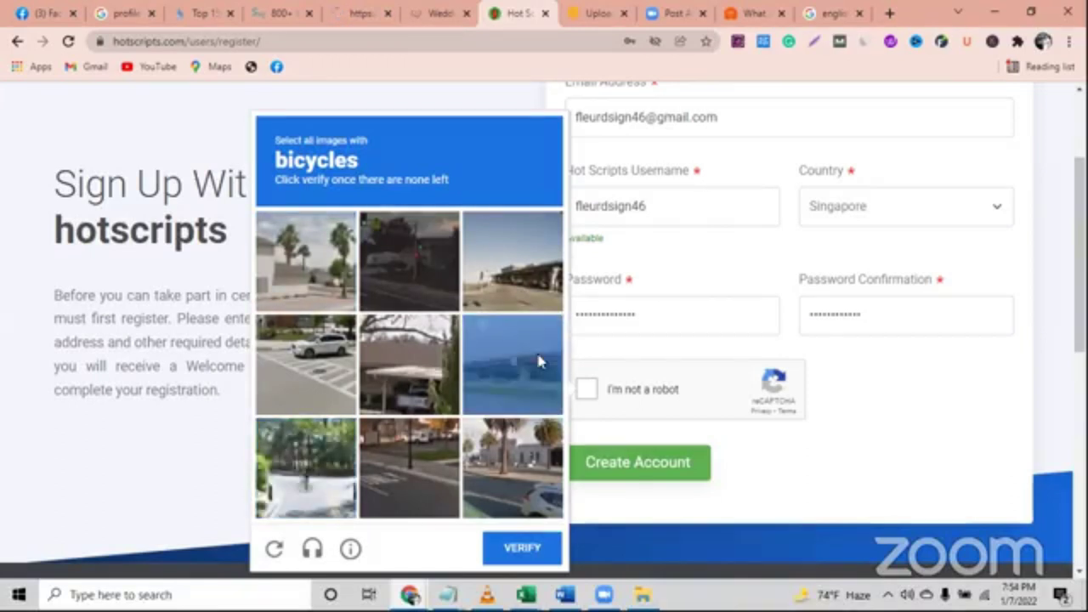
pyautogui.click(316, 486)
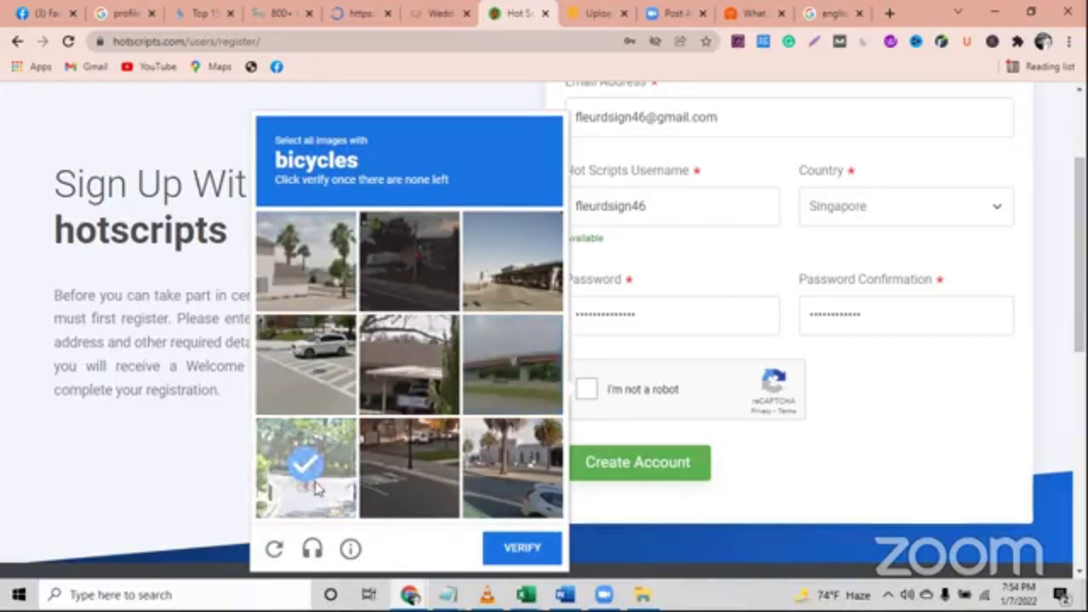
pyautogui.click(503, 546)
# Submit the sign-up form, then clear and retype the mismatched confirmation password.
pyautogui.scroll(2, 690, 489)
pyautogui.scroll(-2, 687, 473)
pyautogui.click(646, 461)
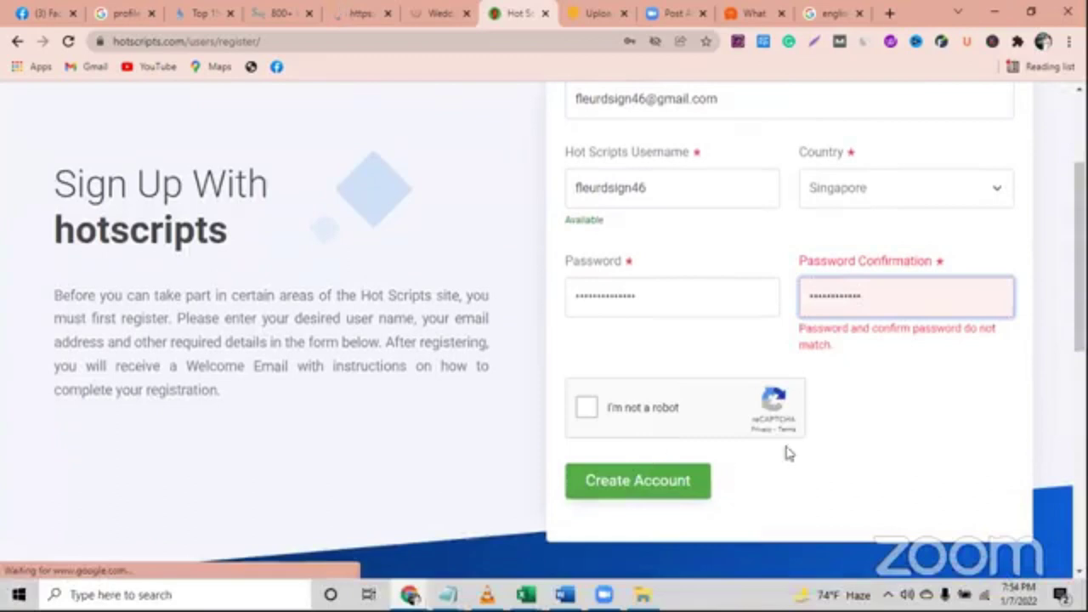
pyautogui.moveTo(897, 297); pyautogui.dragTo(798, 308)
pyautogui.press('BackSpace')
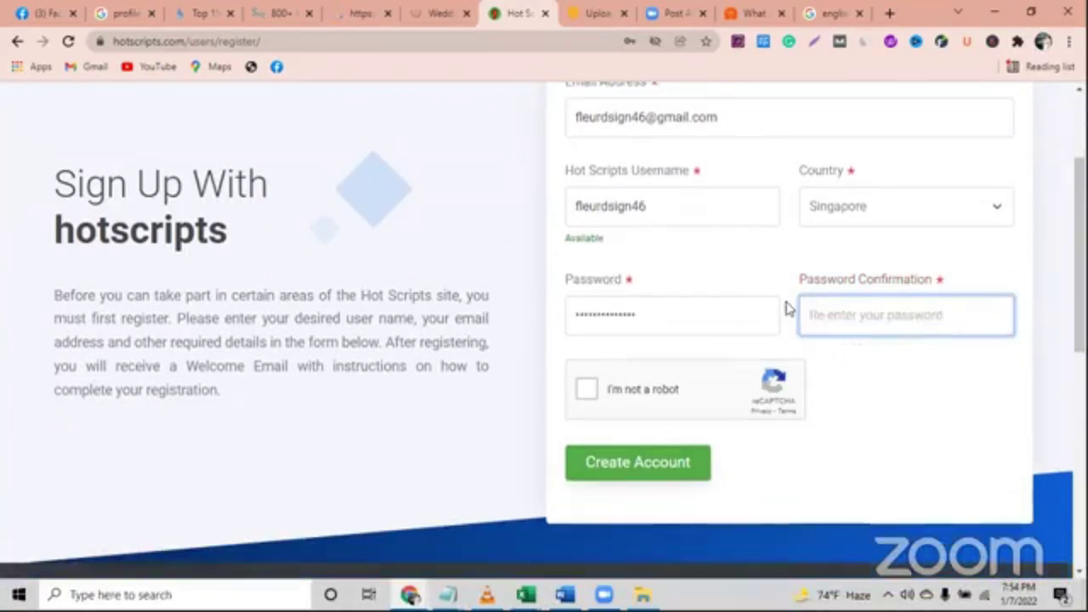
pyautogui.write('***')
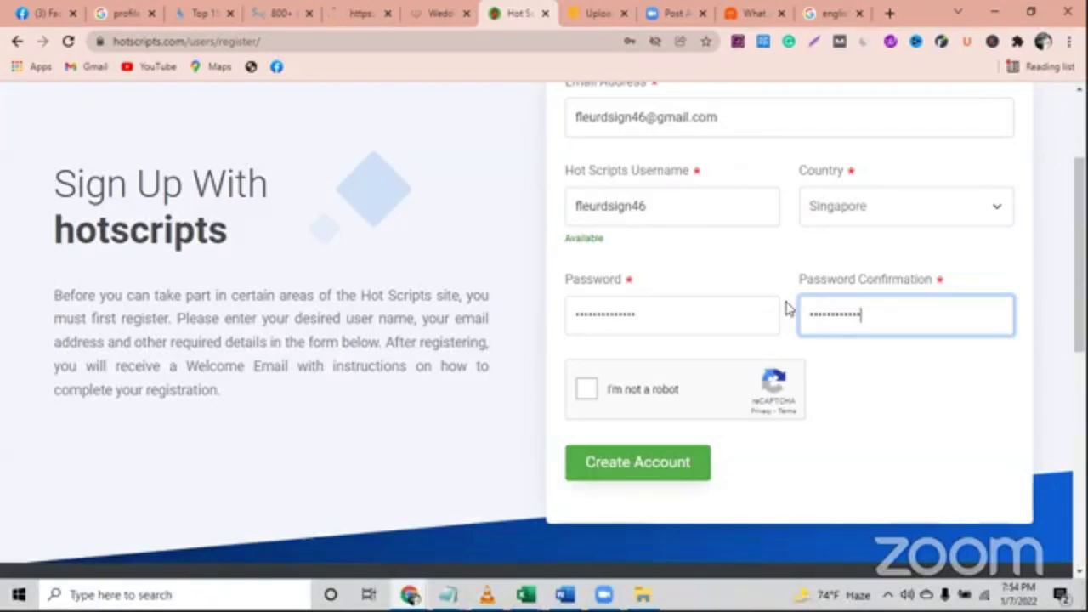
# Redo the reCAPTCHA by selecting the taxi pictures, then create the account.
pyautogui.click(593, 390)
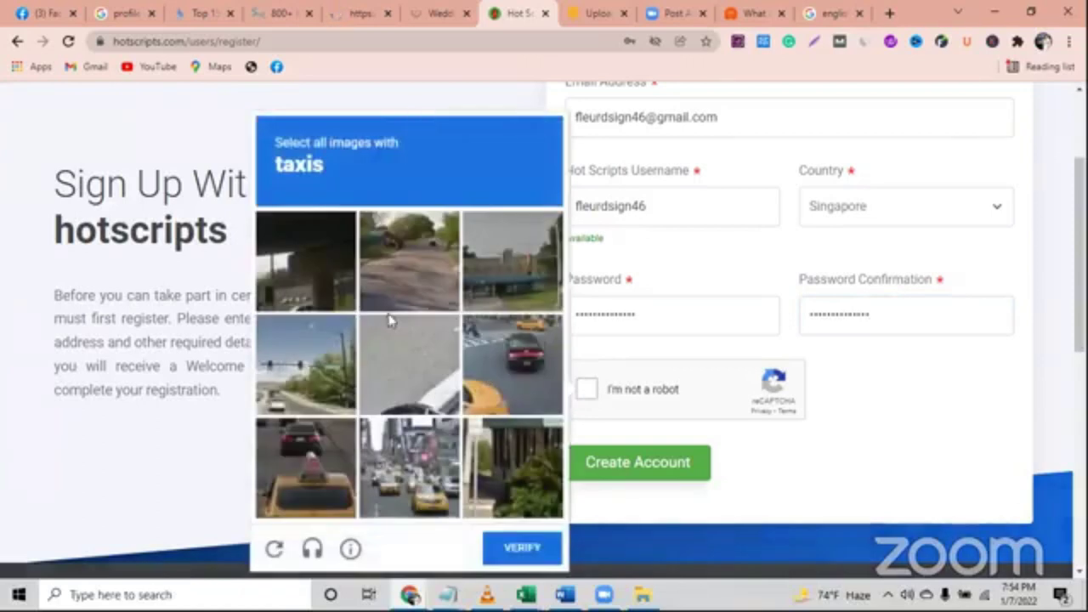
pyautogui.scroll(-2, 388, 316)
pyautogui.click(306, 448)
pyautogui.click(414, 457)
pyautogui.click(494, 378)
pyautogui.click(510, 529)
pyautogui.click(606, 306)
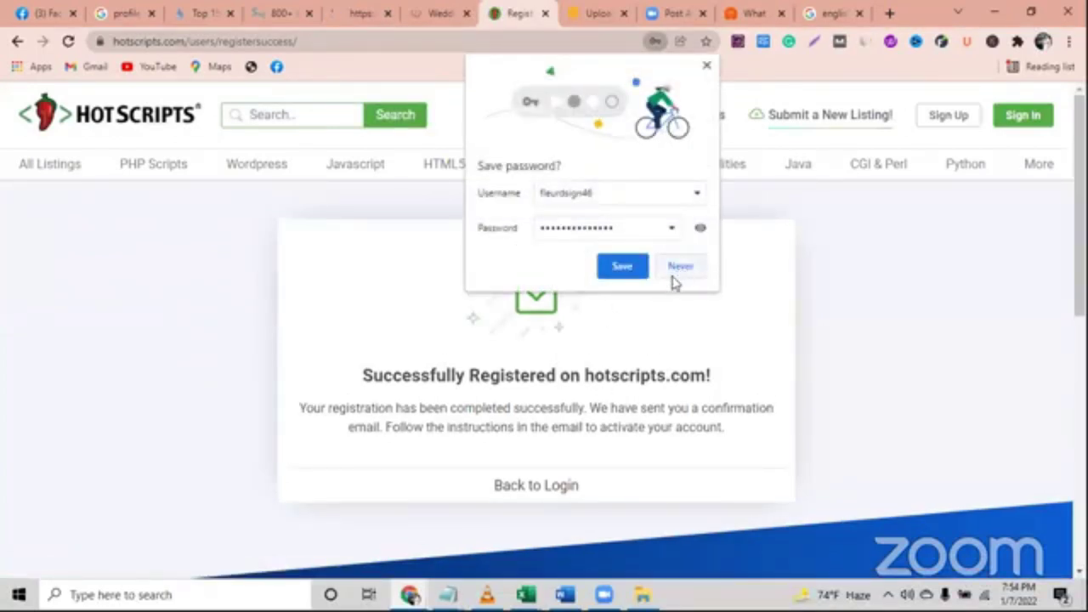
# Decline saving the password and open another Chrome profile's window.
pyautogui.click(678, 269)
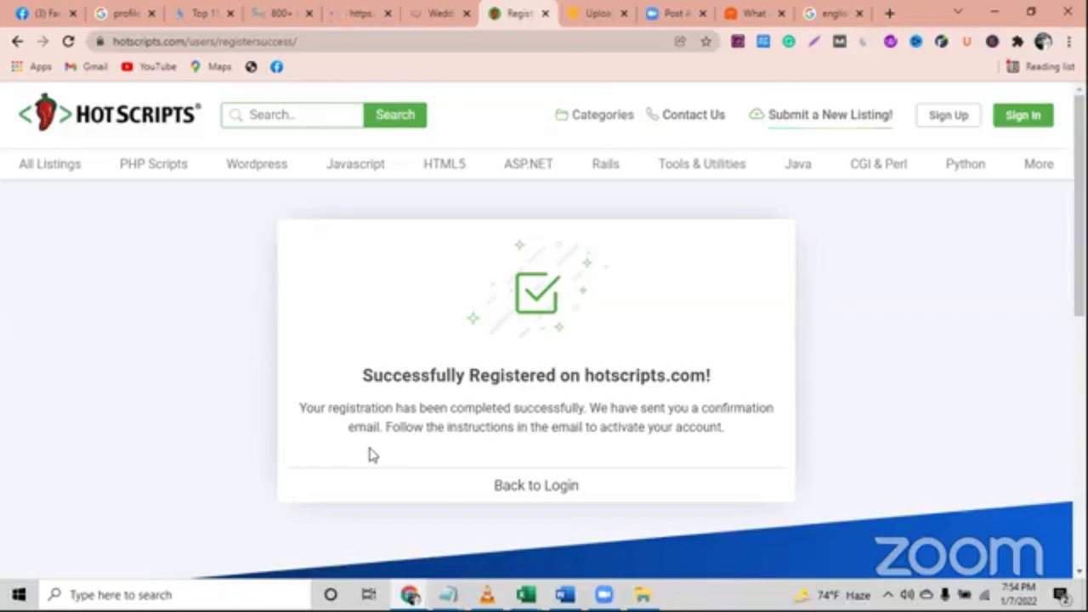
pyautogui.click(1046, 45)
pyautogui.click(900, 425)
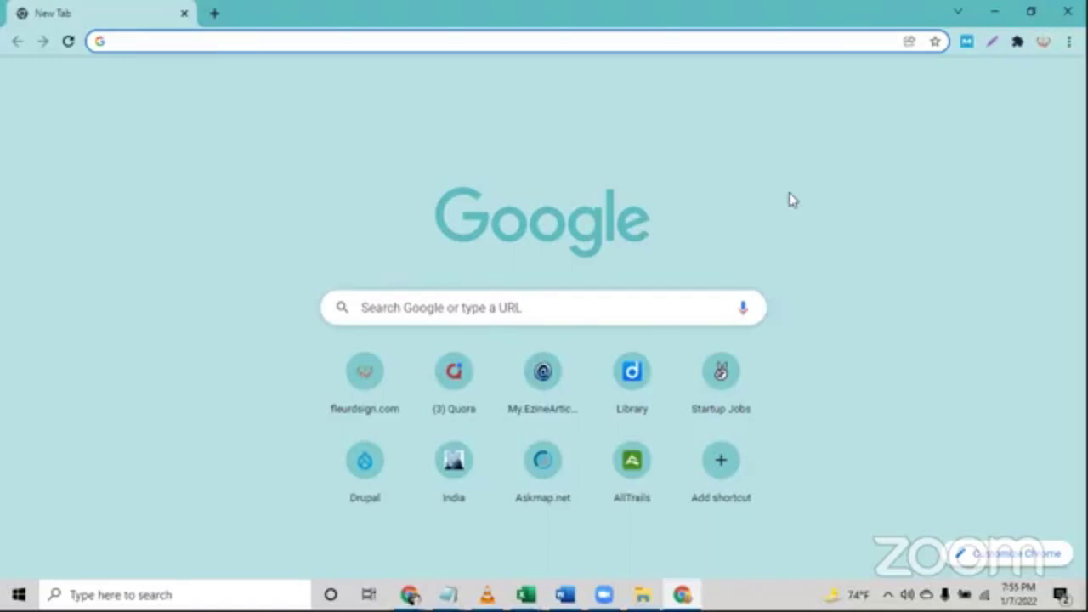
# Search for 'mail' from the new profile's New Tab page.
pyautogui.click(588, 309)
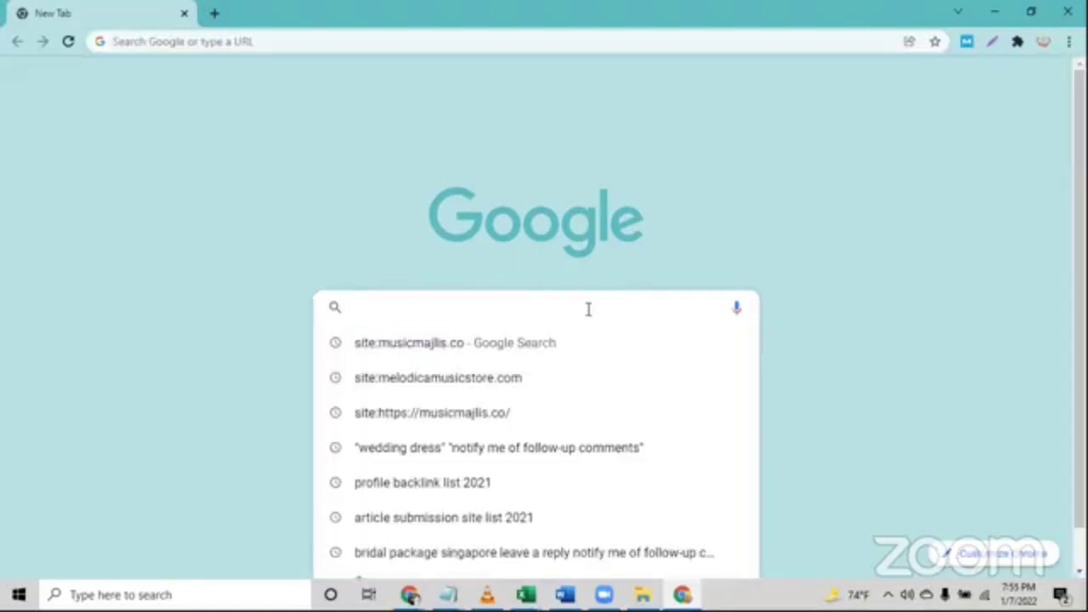
pyautogui.write('mail')
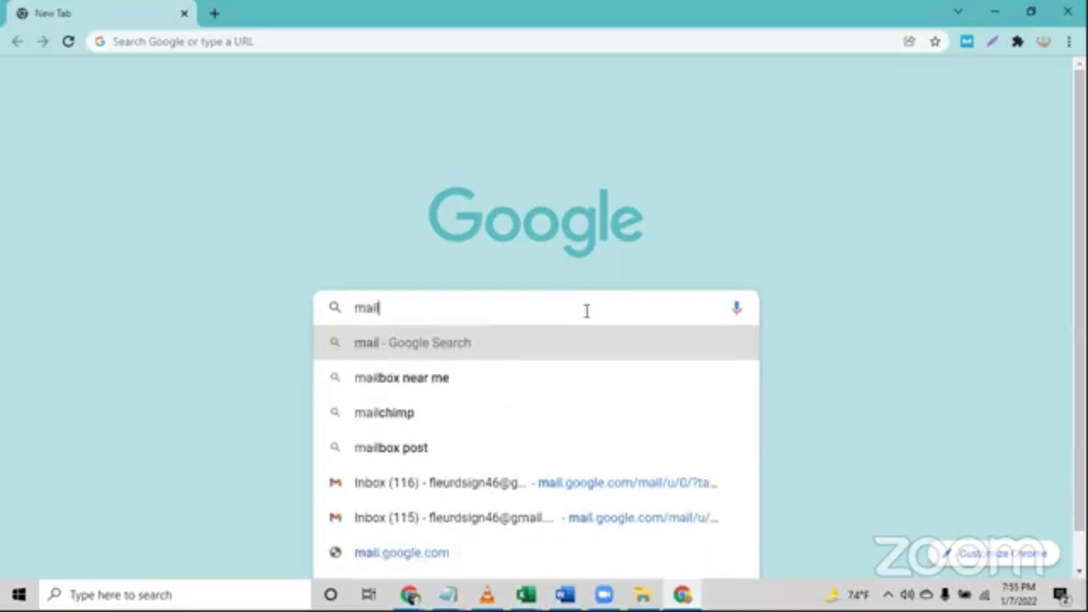
pyautogui.press('Return')
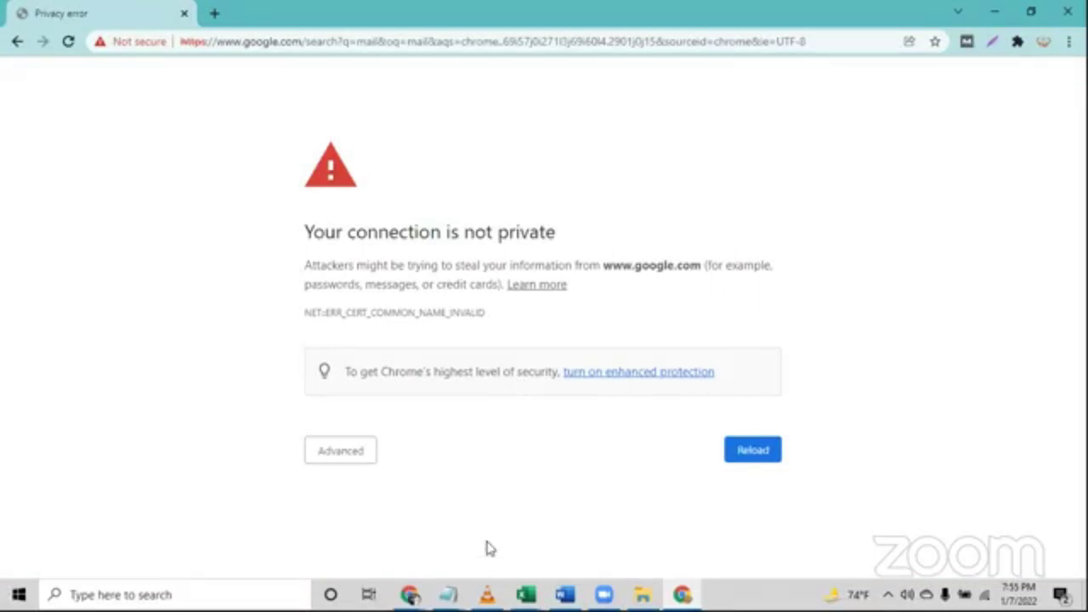
# Switch between the incognito and Hotscripts windows, opening Gmail in the incognito window.
pyautogui.moveTo(411, 597)
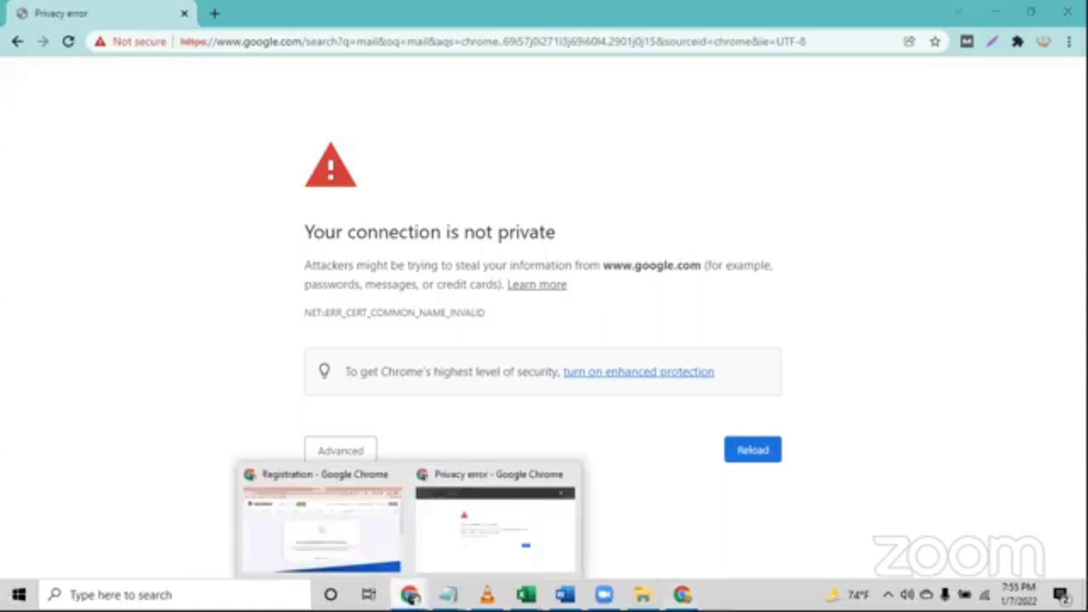
pyautogui.click(471, 563)
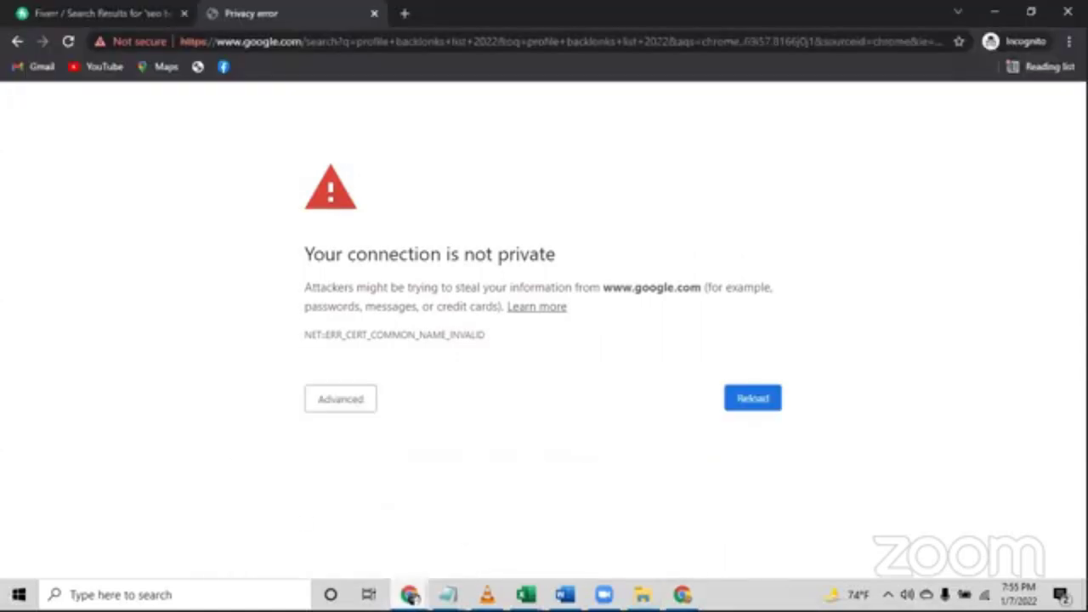
pyautogui.moveTo(411, 597)
pyautogui.click(344, 555)
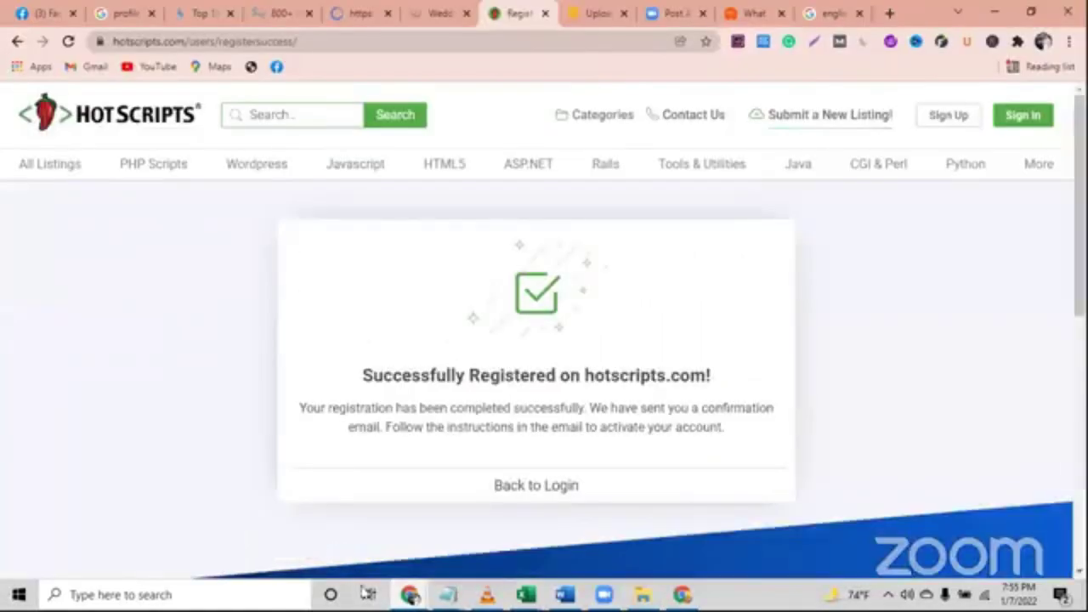
pyautogui.click(459, 561)
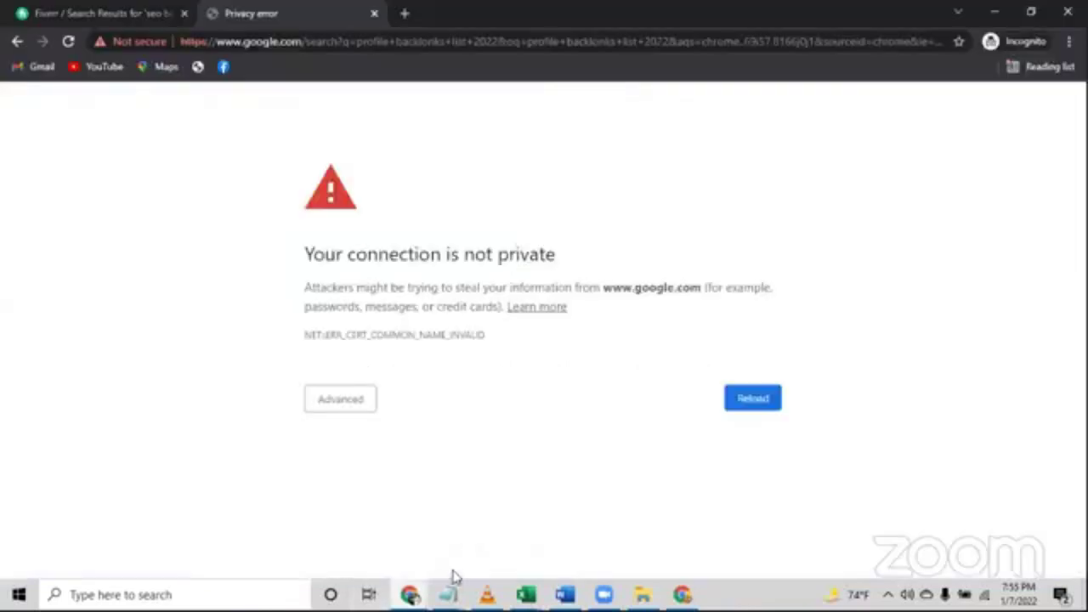
pyautogui.click(41, 67)
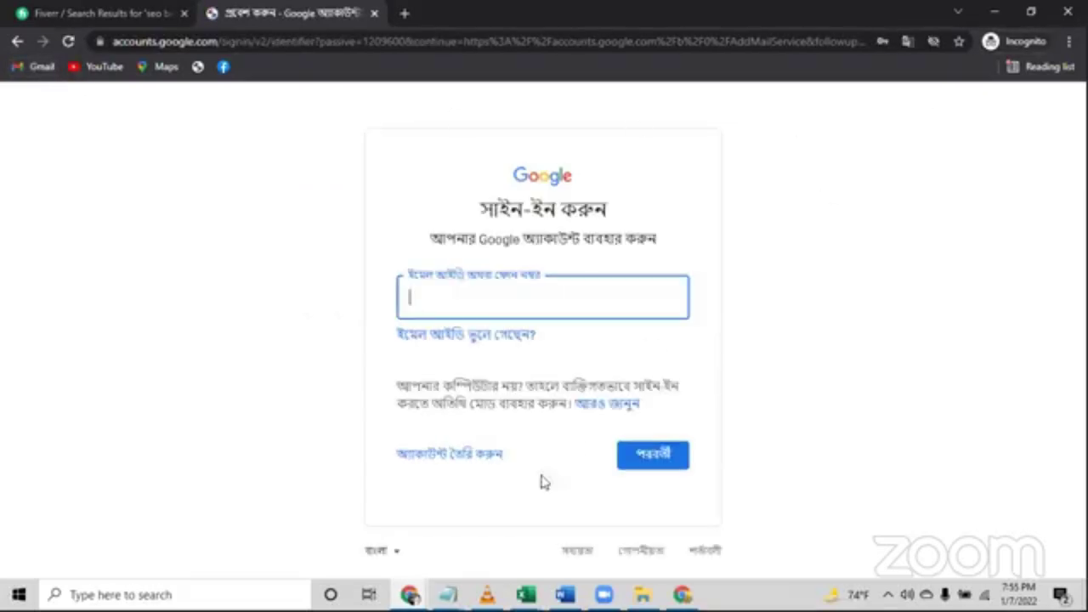
pyautogui.click(411, 592)
pyautogui.click(369, 552)
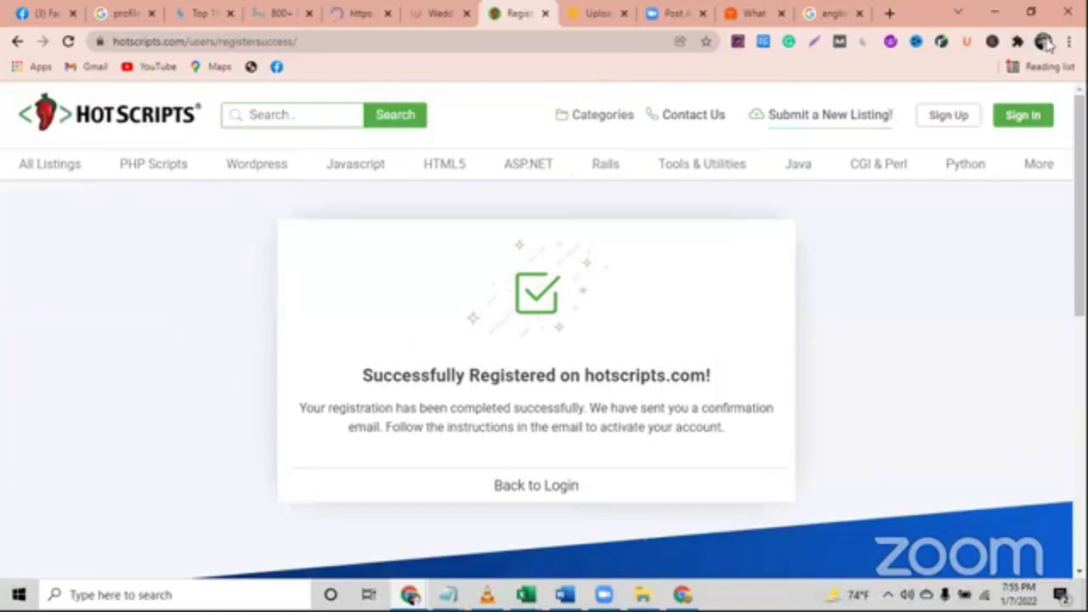
# Open a third Chrome profile's window and look through its menu and profile panel.
pyautogui.click(1045, 41)
pyautogui.click(876, 414)
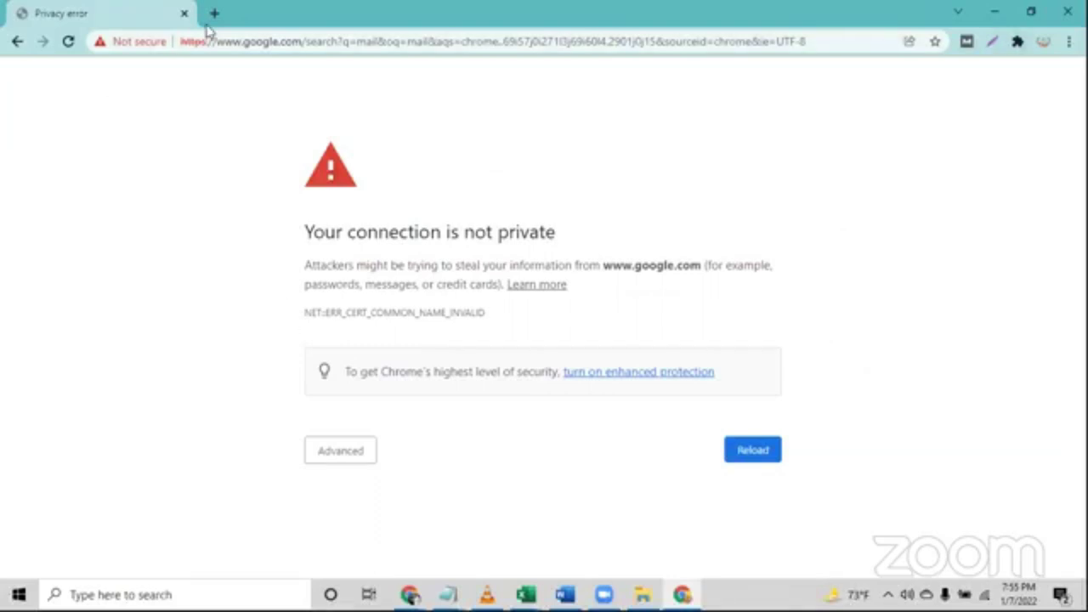
pyautogui.click(19, 40)
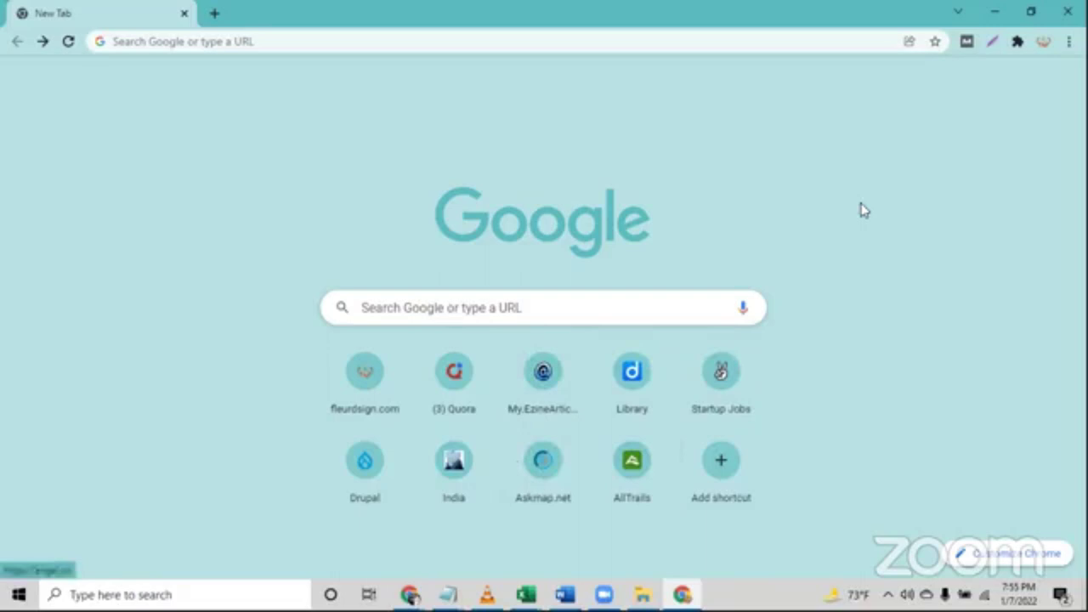
pyautogui.hotkey('alt', 'f')
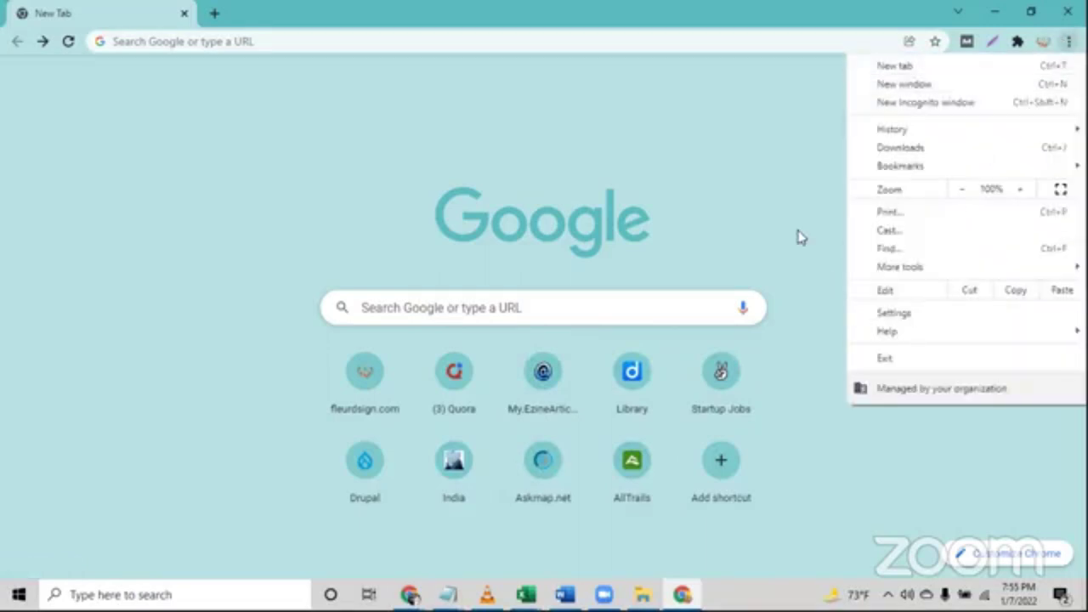
pyautogui.click(799, 238)
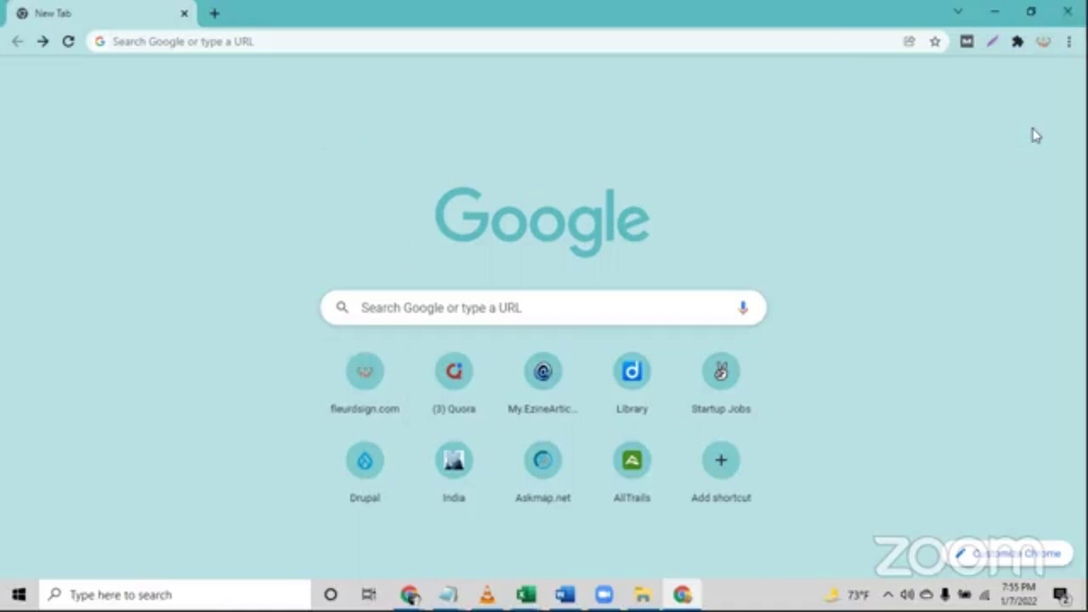
pyautogui.click(1045, 42)
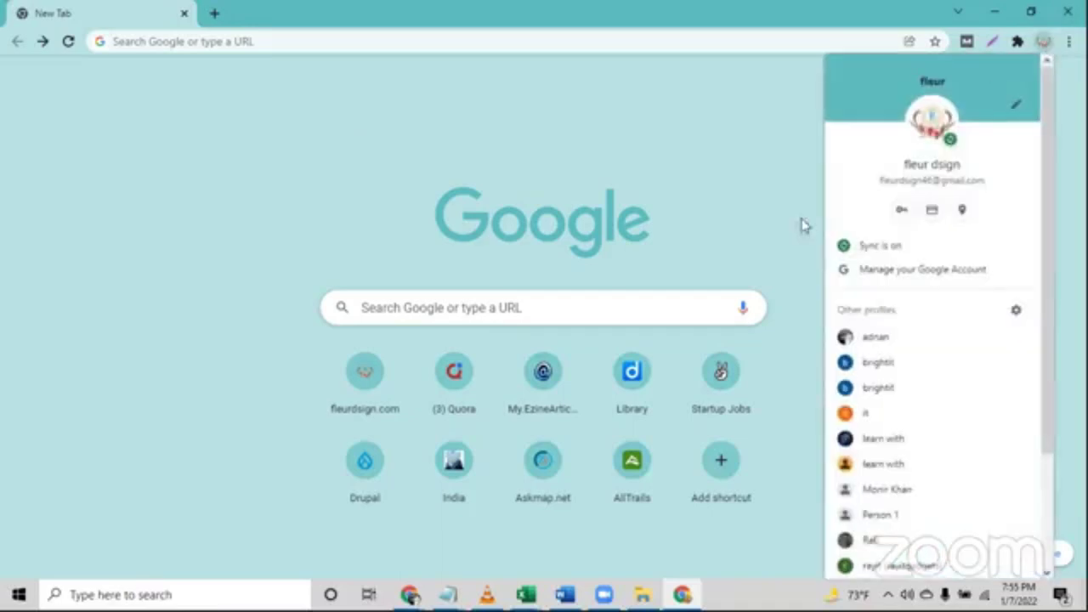
pyautogui.click(768, 223)
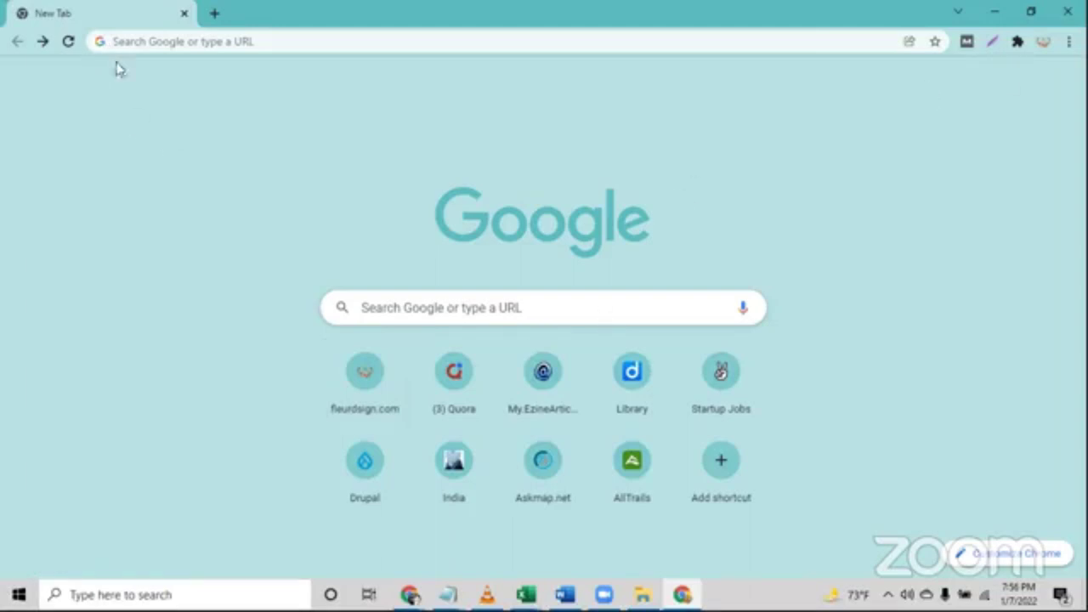
pyautogui.click(476, 310)
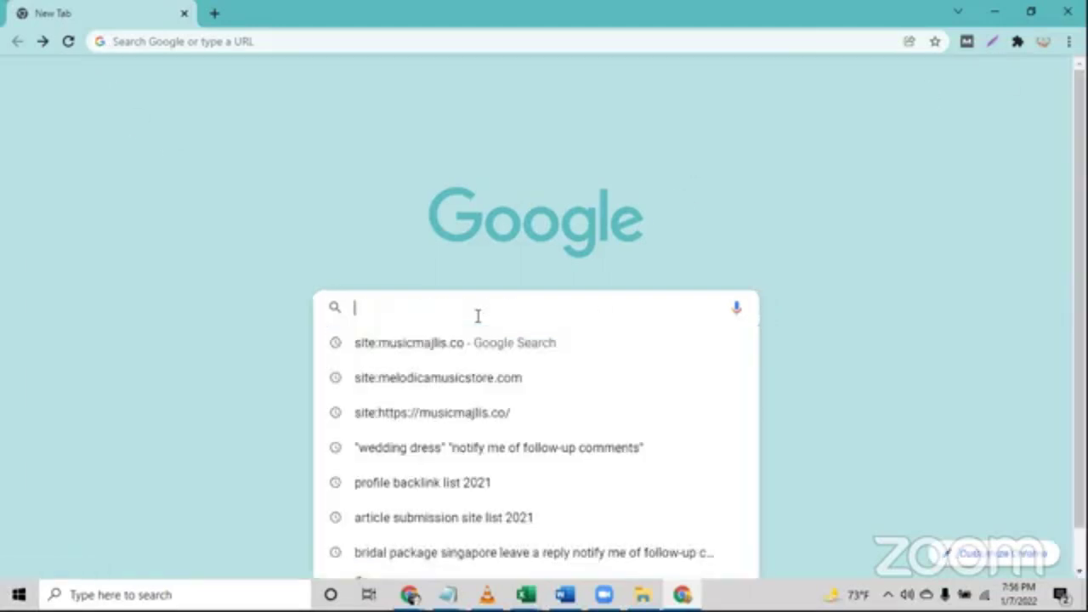
pyautogui.click(435, 239)
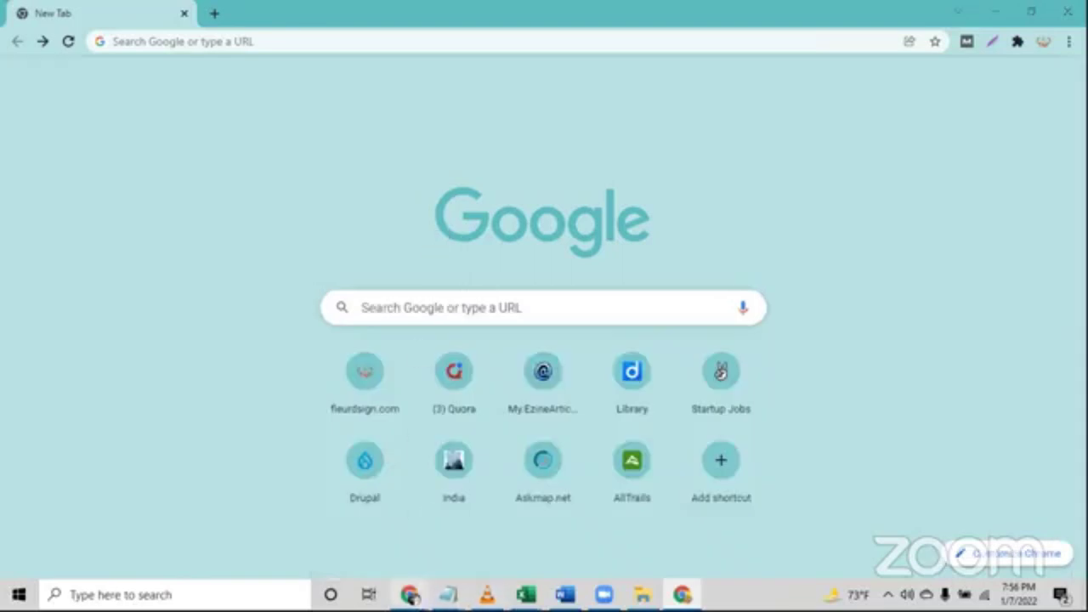
# Return to the Hotscripts registration-success tab and open the Sign Up page.
pyautogui.moveTo(410, 595)
pyautogui.click(403, 524)
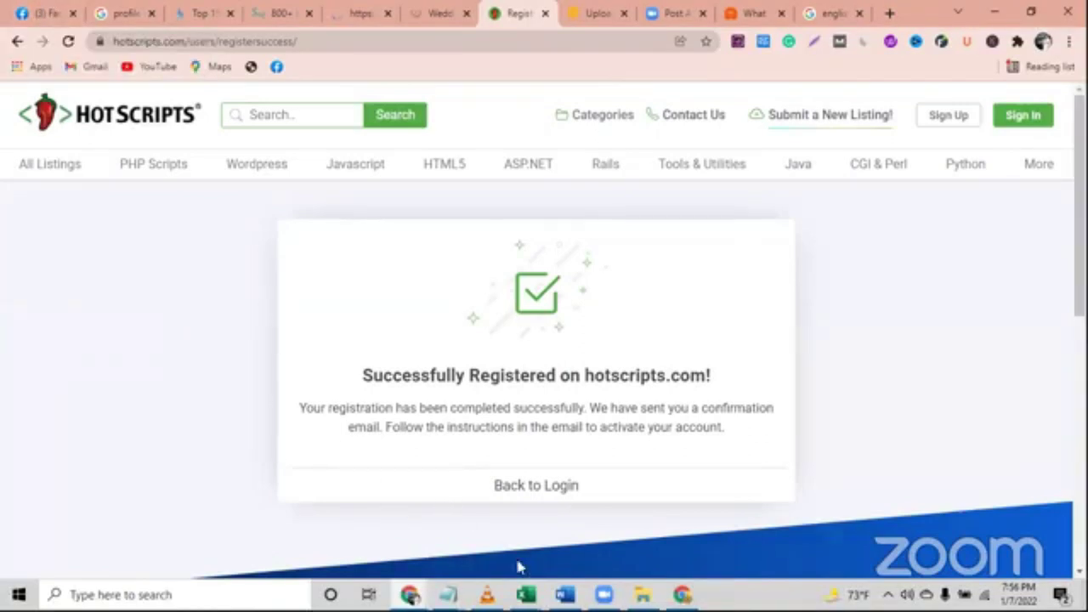
pyautogui.click(682, 595)
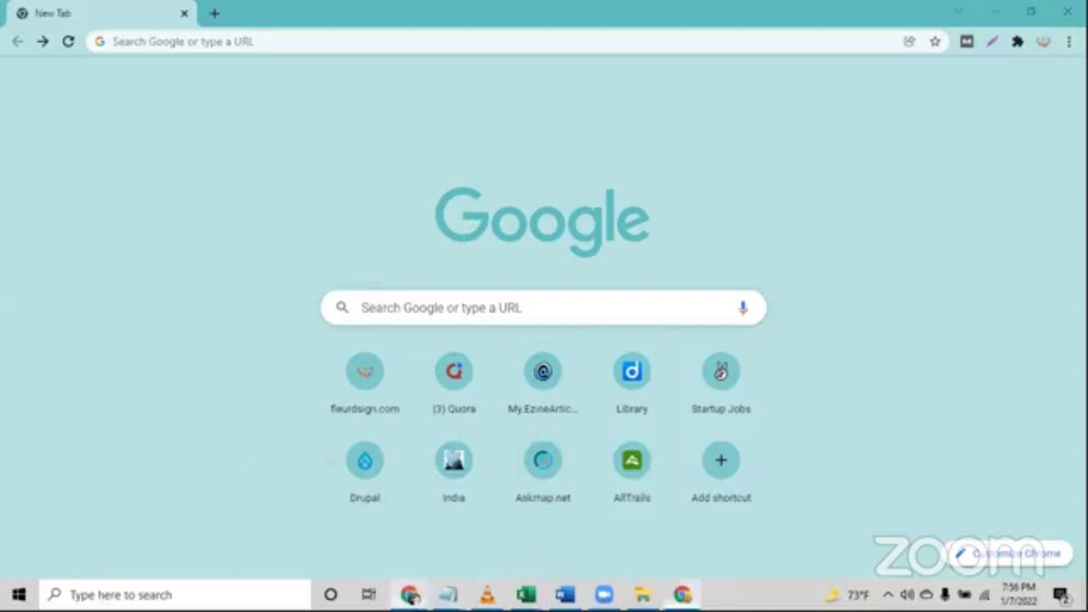
pyautogui.moveTo(410, 595)
pyautogui.click(374, 510)
pyautogui.hotkey('ctrl', 'shift', 'Tab')
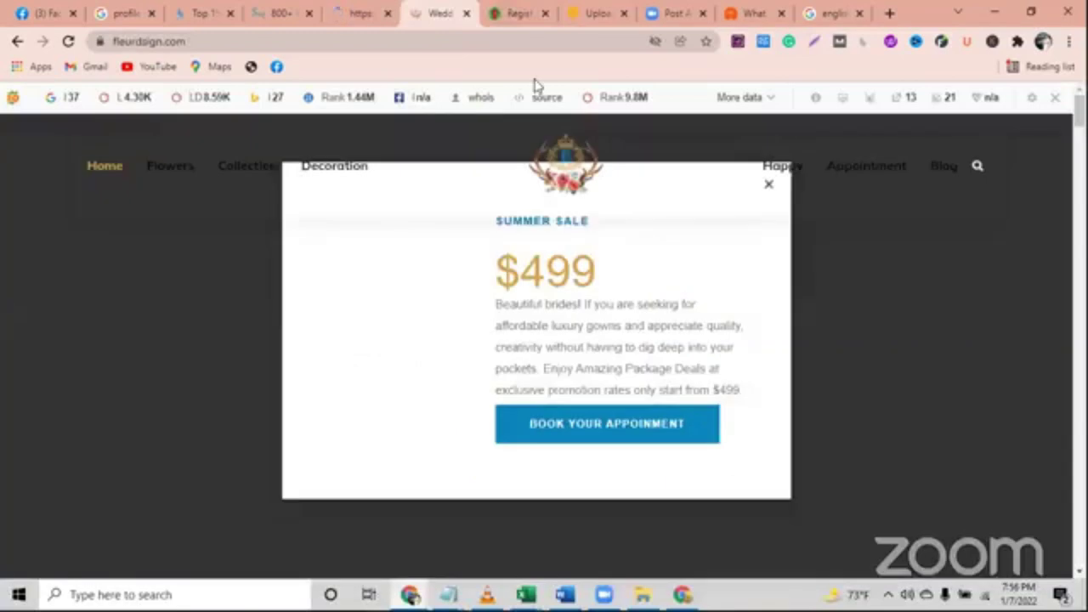
pyautogui.hotkey('ctrl', 'Tab')
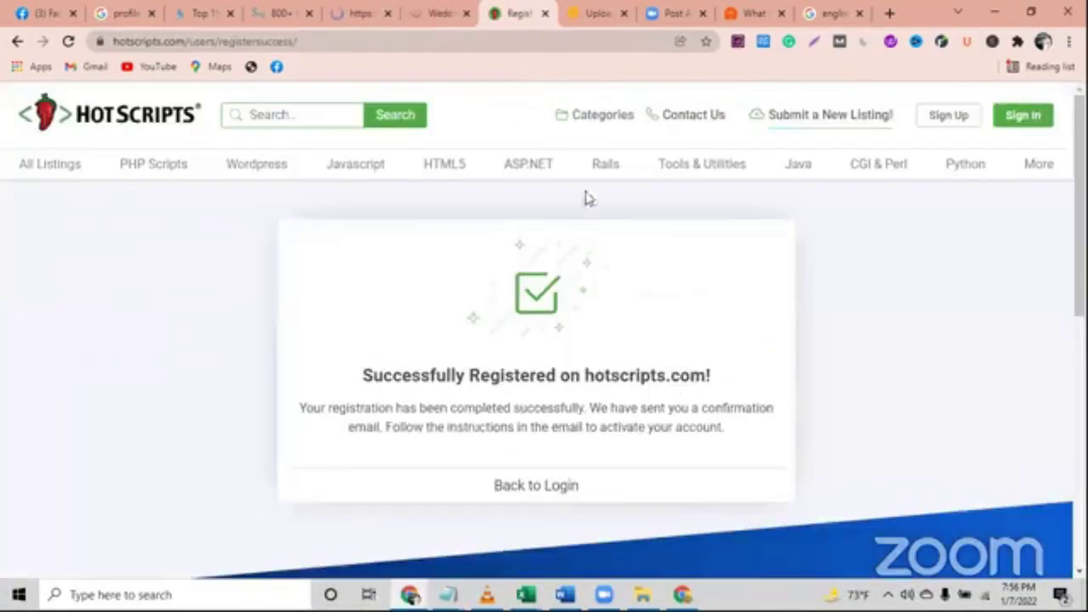
pyautogui.hotkey('ctrl', 'Tab')
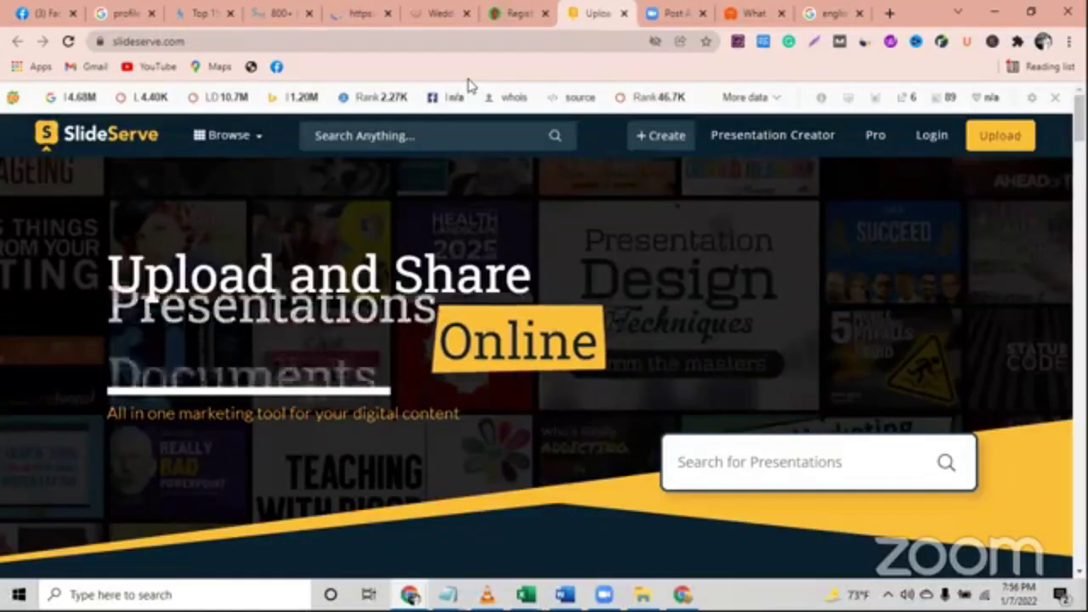
pyautogui.hotkey('ctrl', 'shift', 'Tab')
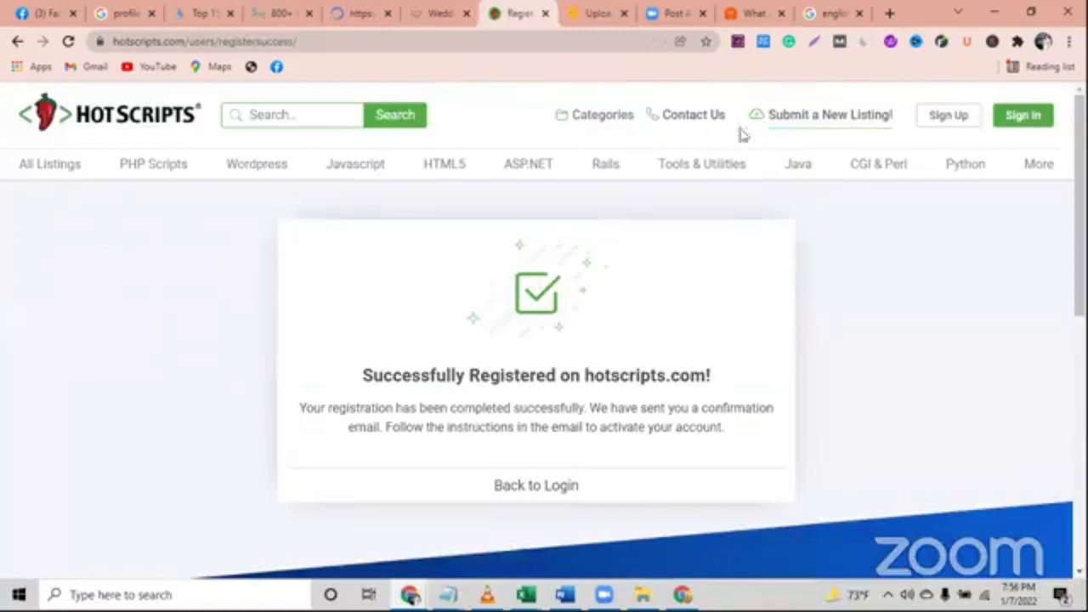
pyautogui.click(961, 126)
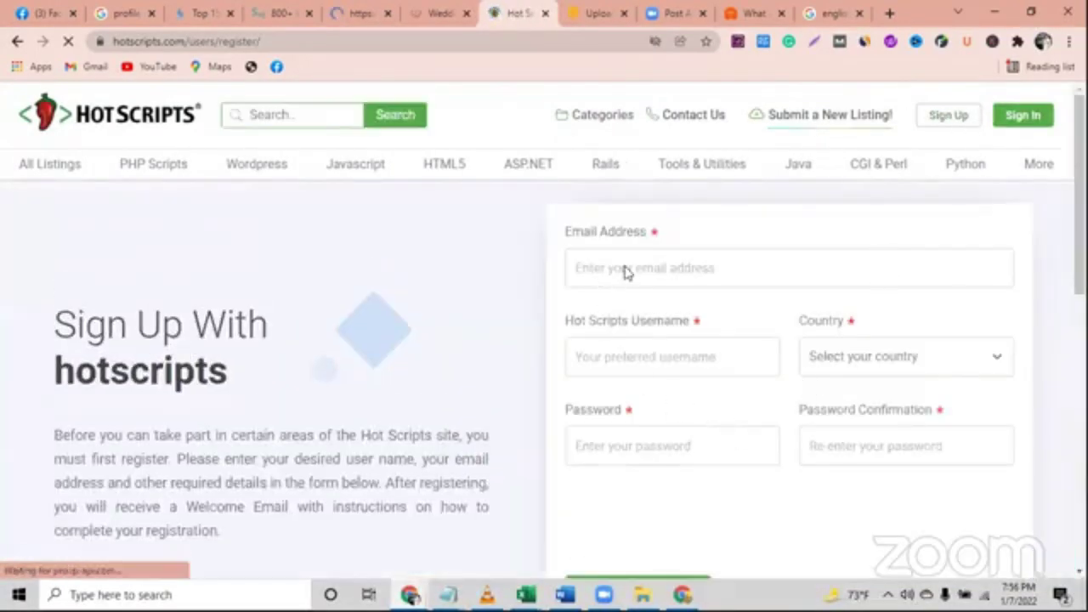
# Autofill the account e-mail and paste its name part as the available Hot Scripts Username.
pyautogui.click(576, 270)
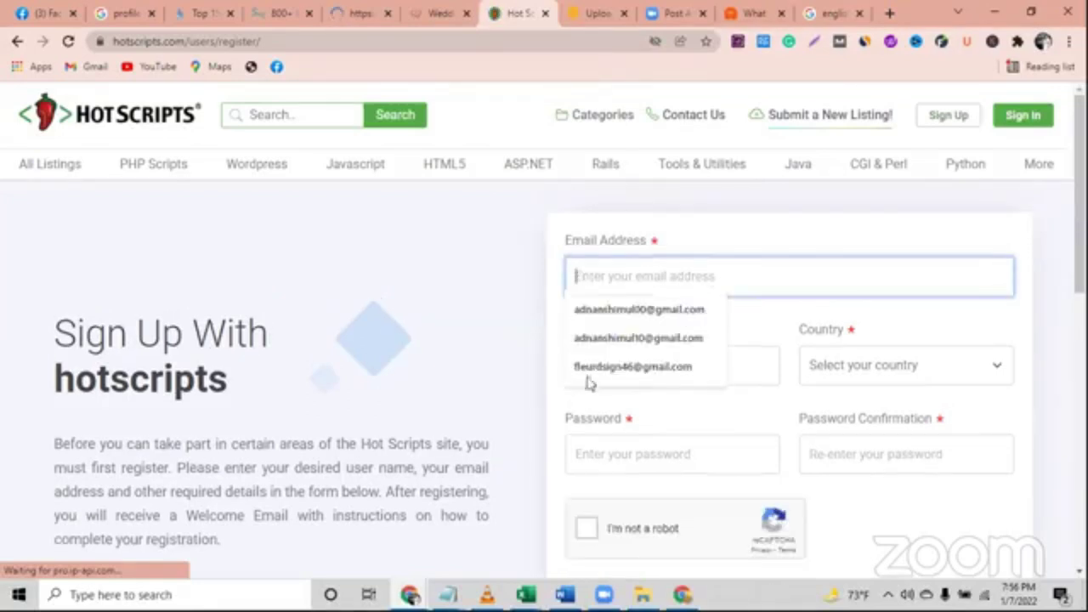
pyautogui.click(623, 340)
pyautogui.click(633, 361)
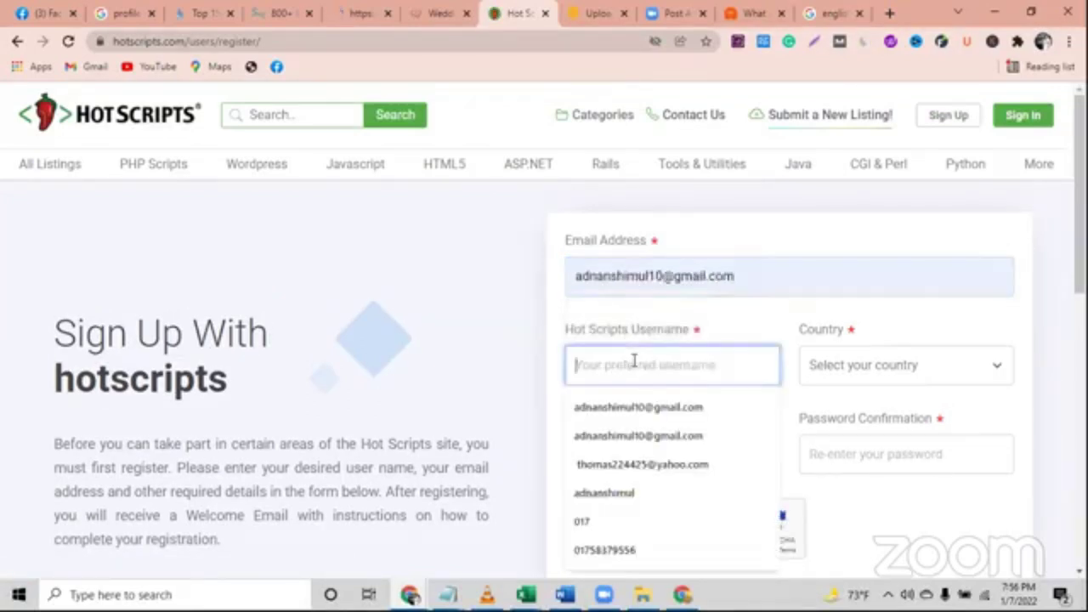
pyautogui.click(517, 360)
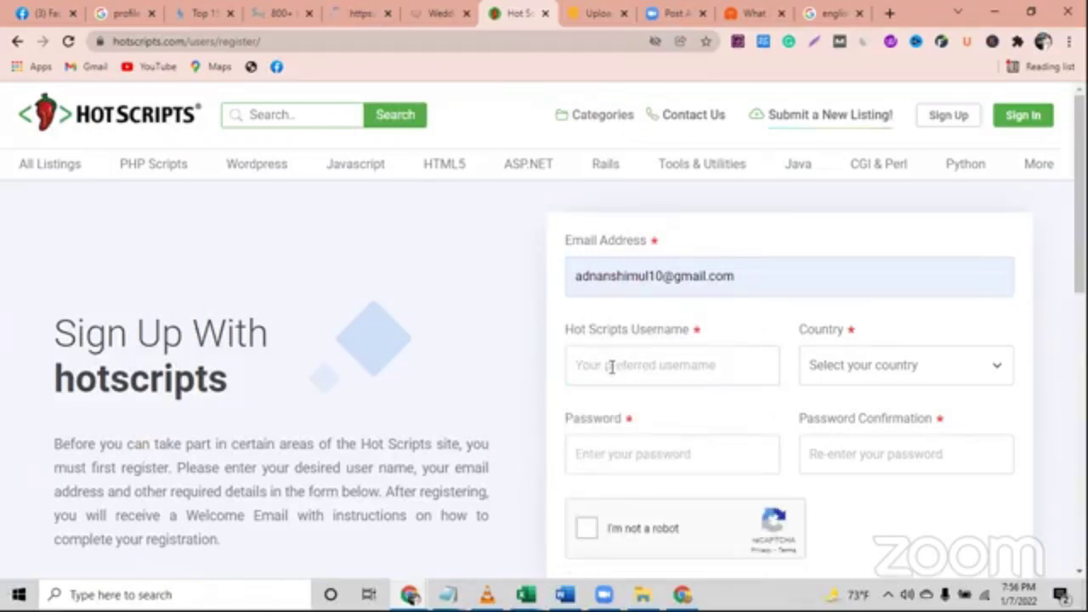
pyautogui.scroll(-1, 612, 367)
pyautogui.click(630, 295)
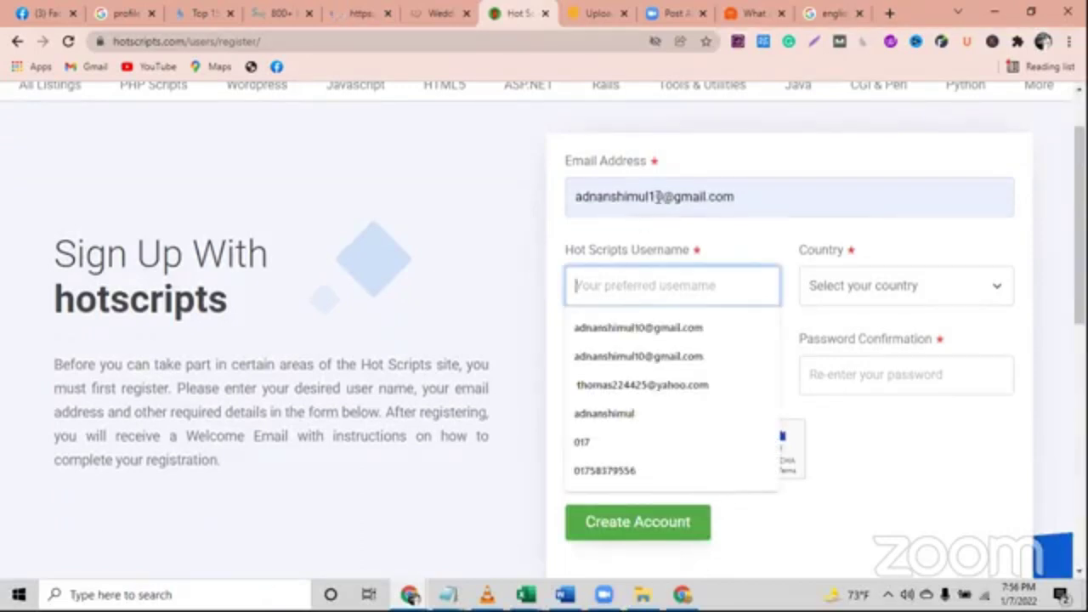
pyautogui.moveTo(661, 196); pyautogui.dragTo(553, 211)
pyautogui.hotkey('ctrl', 'c')
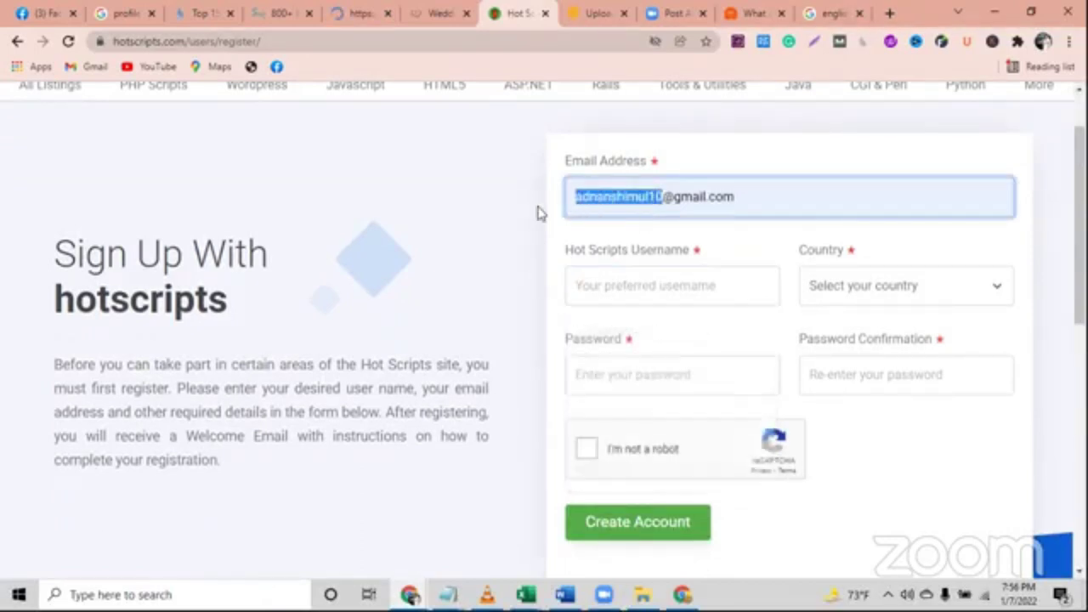
pyautogui.click(597, 286)
pyautogui.hotkey('ctrl', 'v')
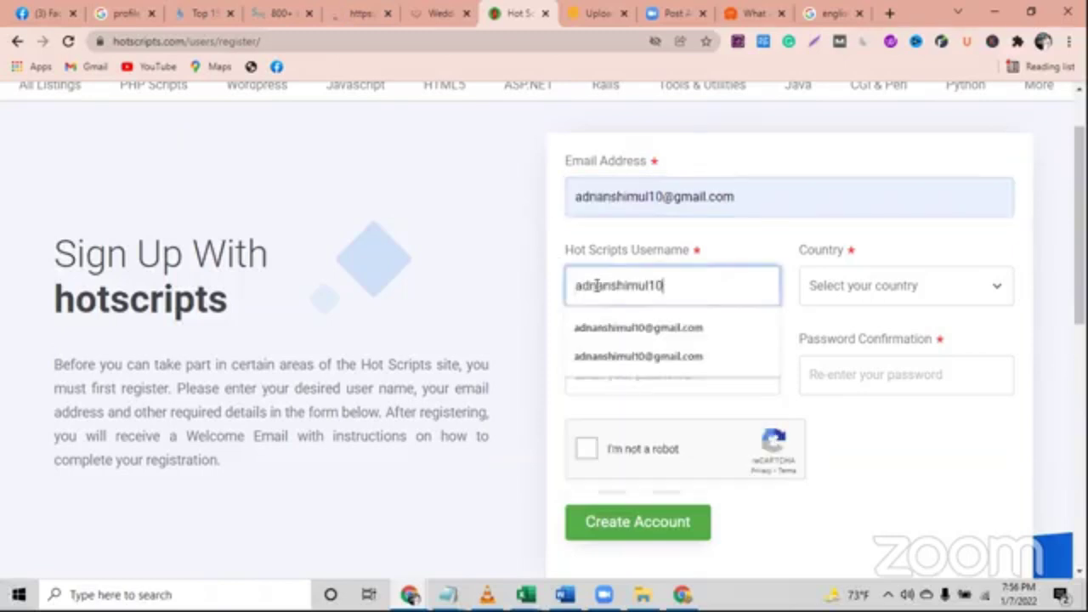
pyautogui.click(479, 292)
# Type the password into Password and start entering it in Password Confirmation.
pyautogui.click(677, 374)
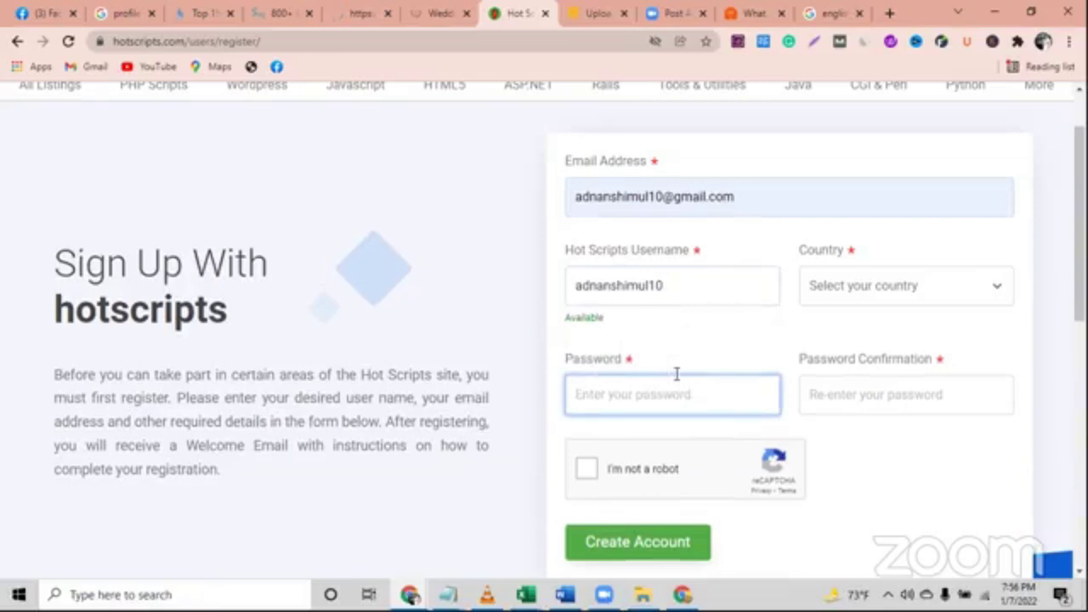
pyautogui.write('•')
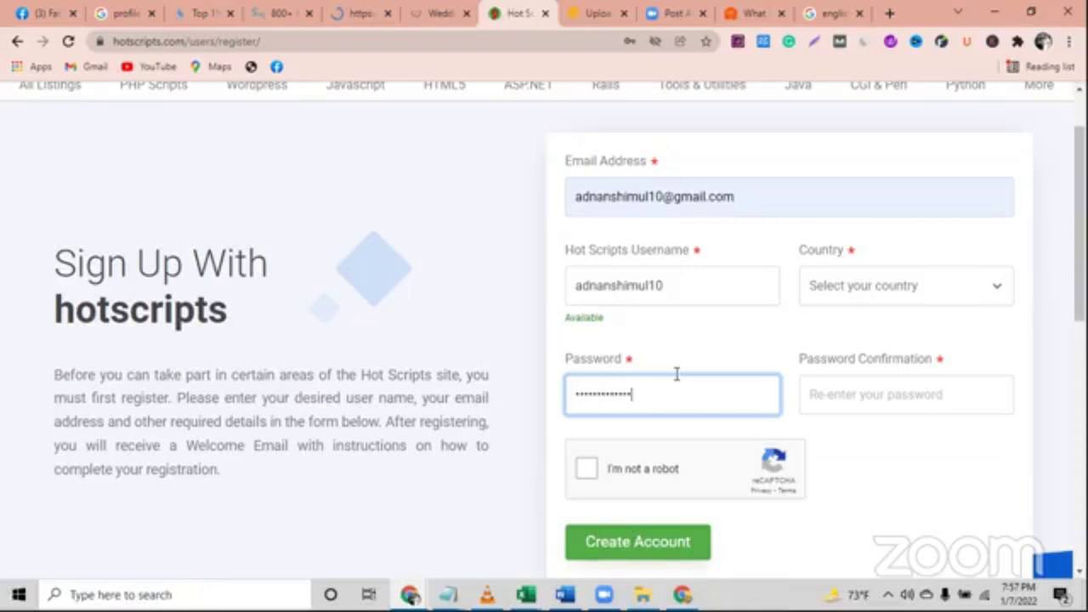
pyautogui.hotkey('ctrl', 'a')
pyautogui.press('BackSpace')
pyautogui.write('a')
pyautogui.click(833, 400)
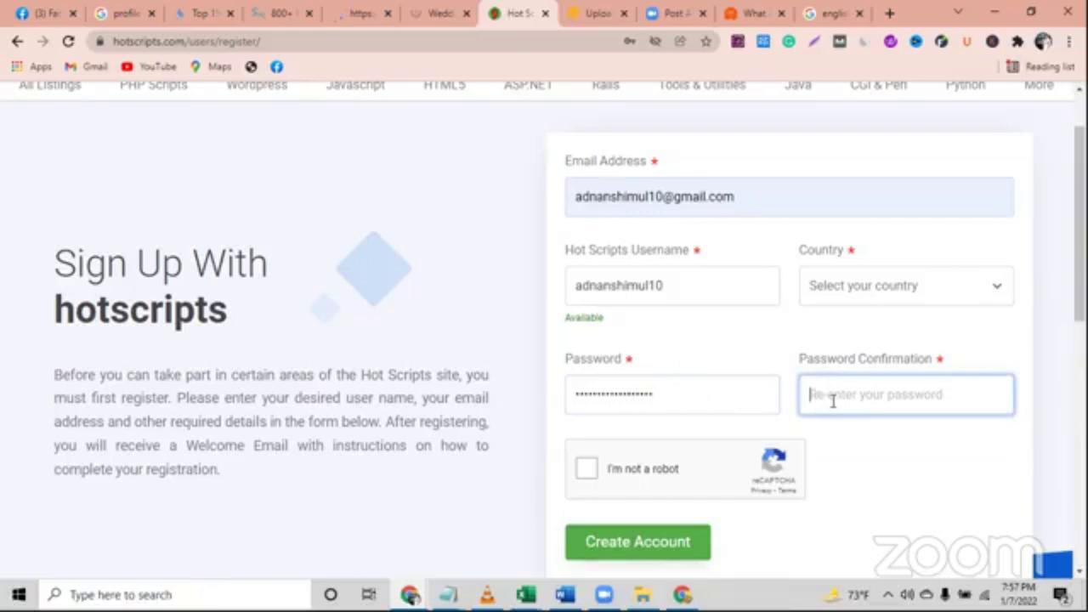
pyautogui.write('a')
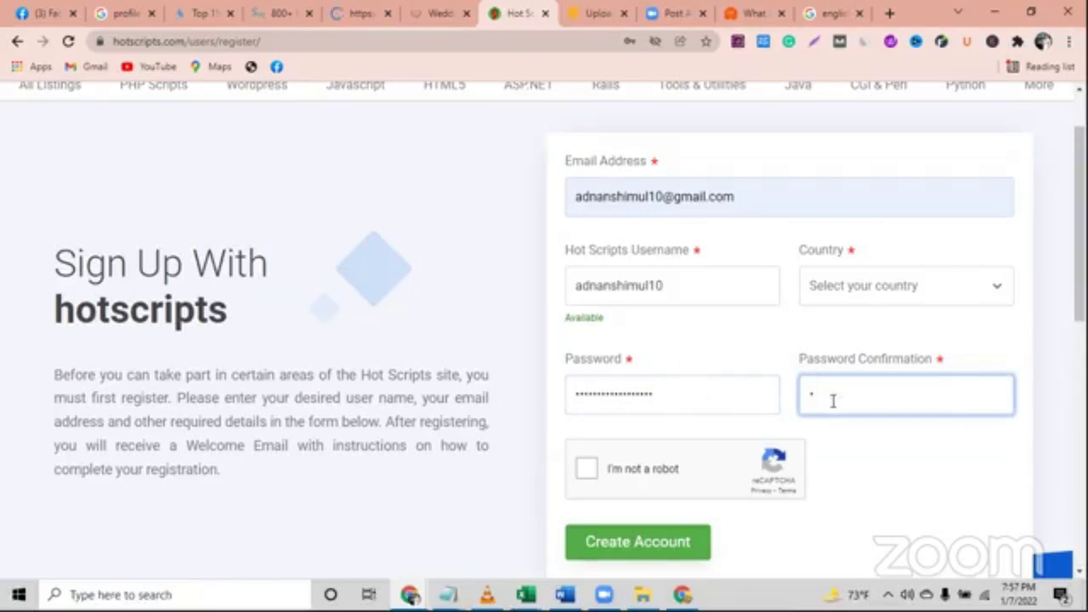
pyautogui.write('a')
# Pass the car image reCAPTCHA and submit the registration form.
pyautogui.click(586, 470)
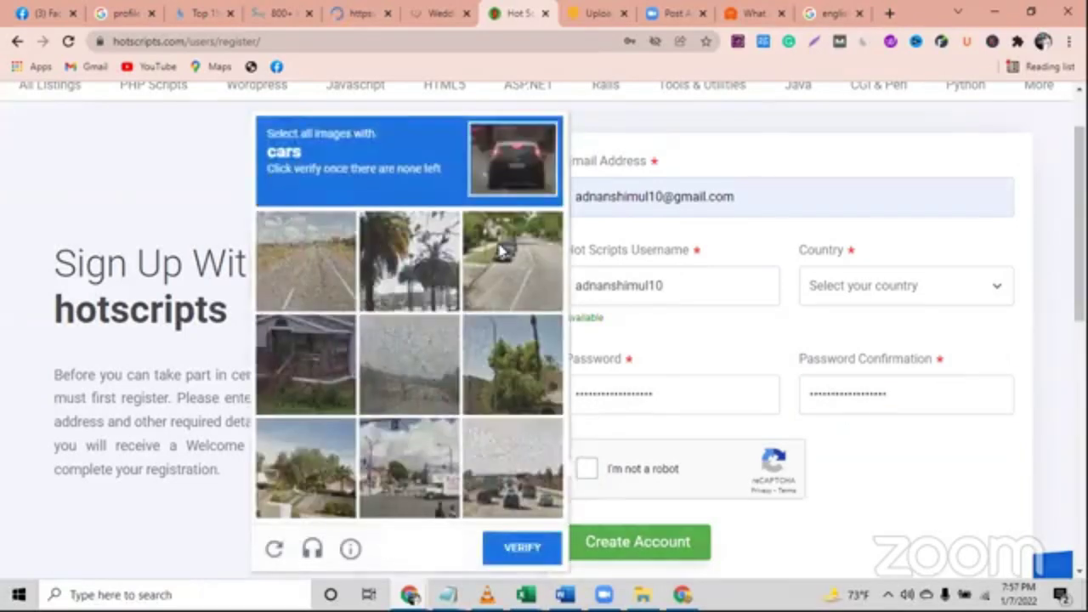
pyautogui.click(502, 251)
pyautogui.click(434, 492)
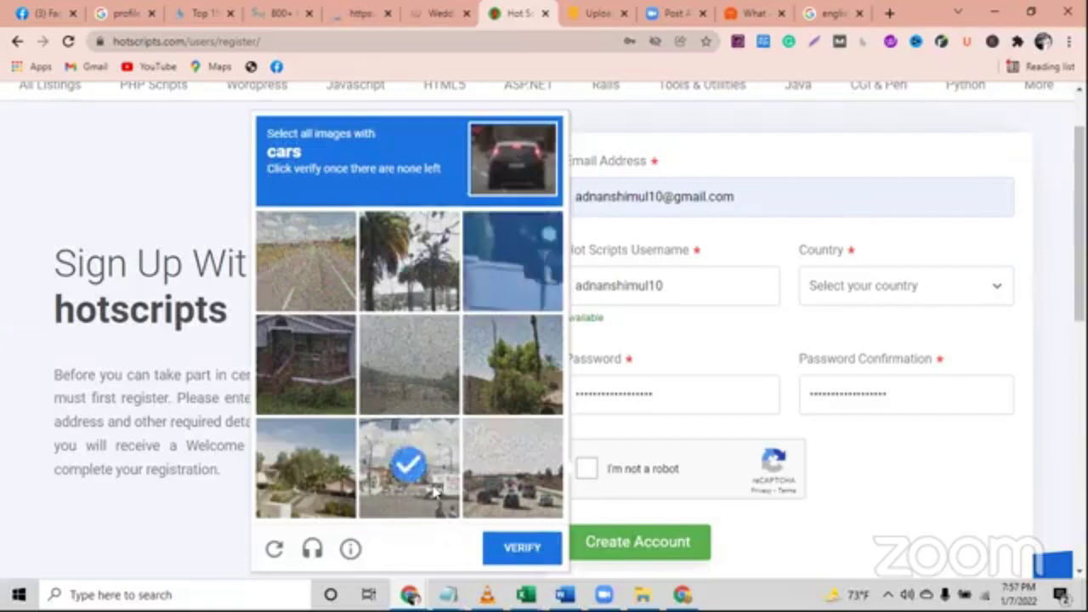
pyautogui.click(502, 490)
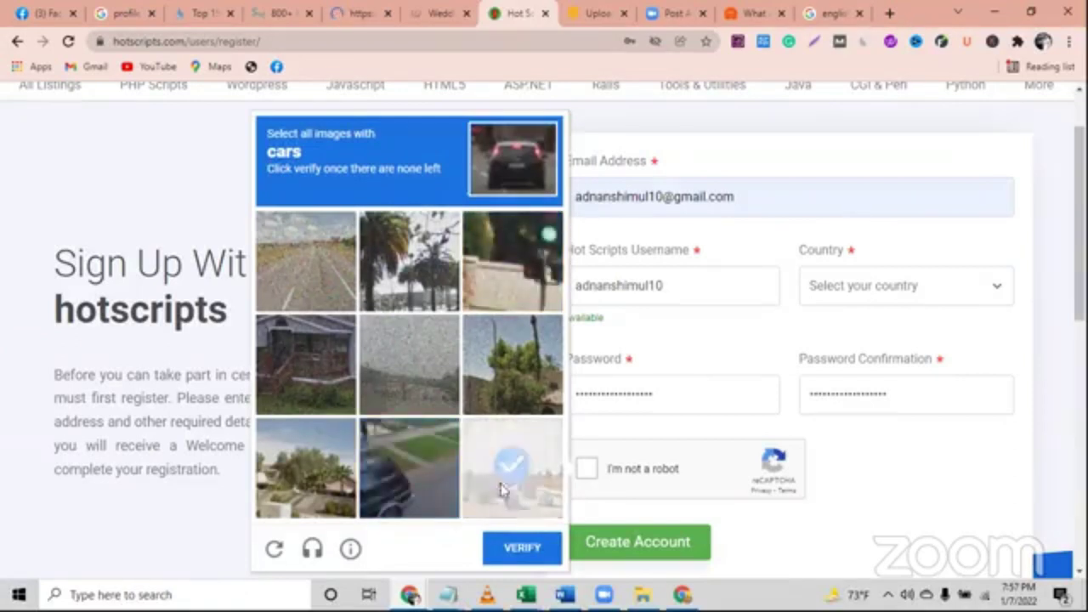
pyautogui.click(428, 490)
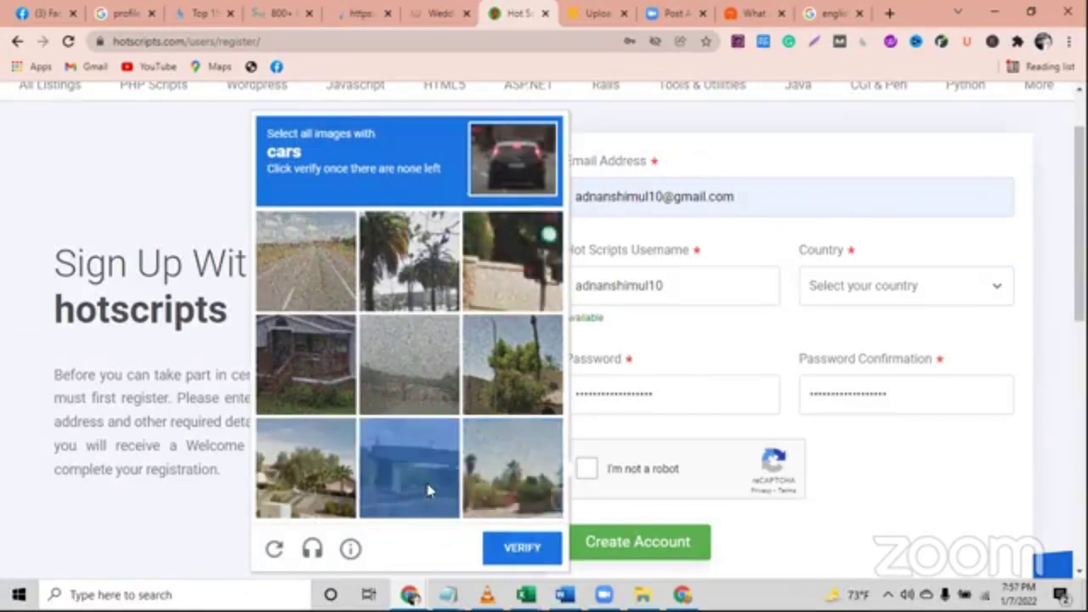
pyautogui.click(522, 549)
pyautogui.click(621, 548)
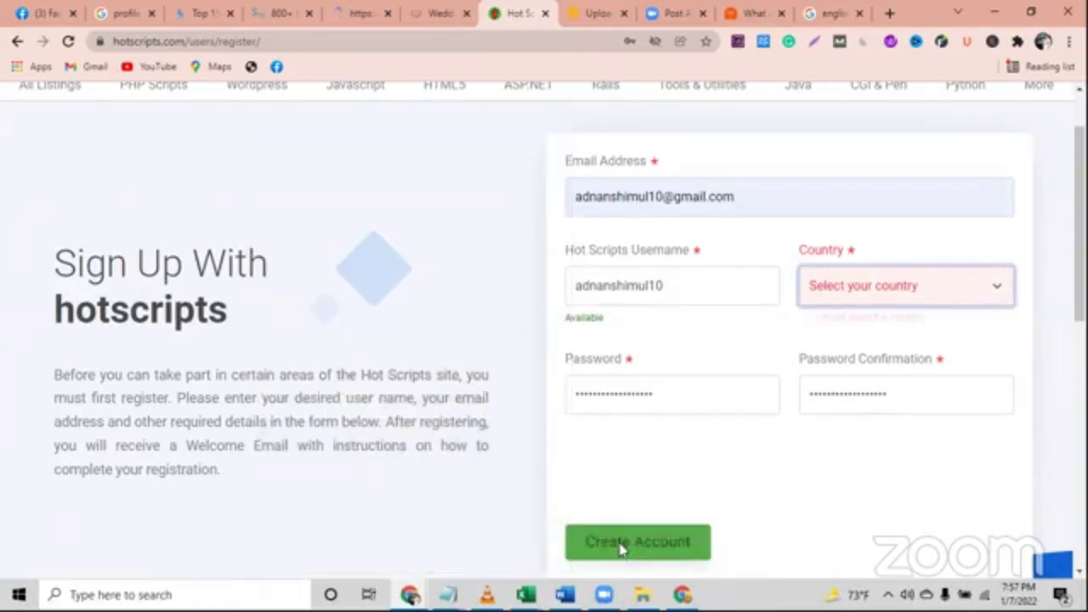
# Choose Singapore from the Country dropdown.
pyautogui.click(842, 293)
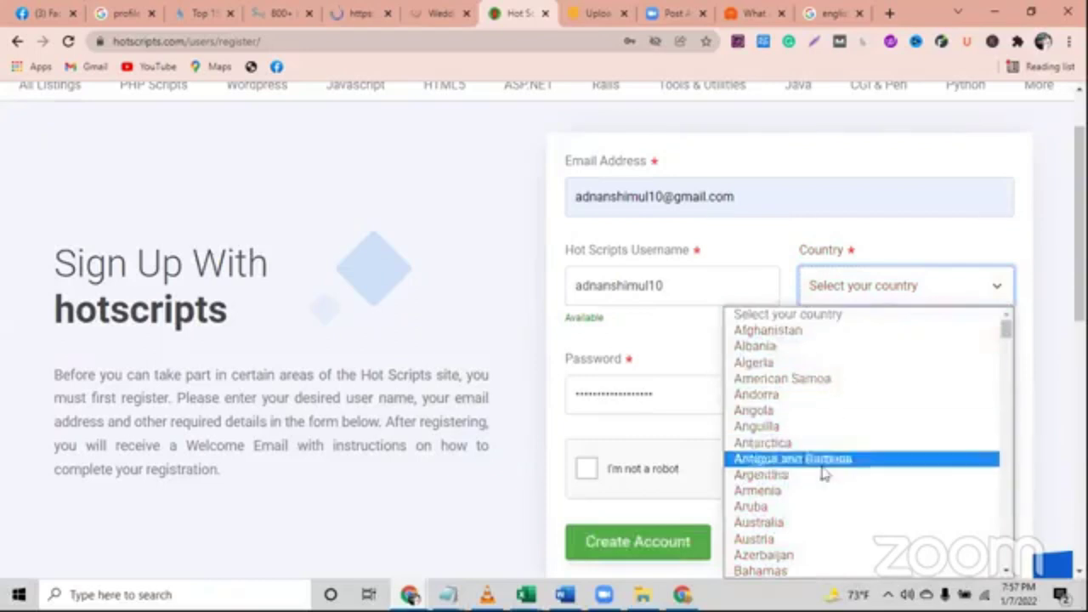
pyautogui.scroll(-15, 823, 474)
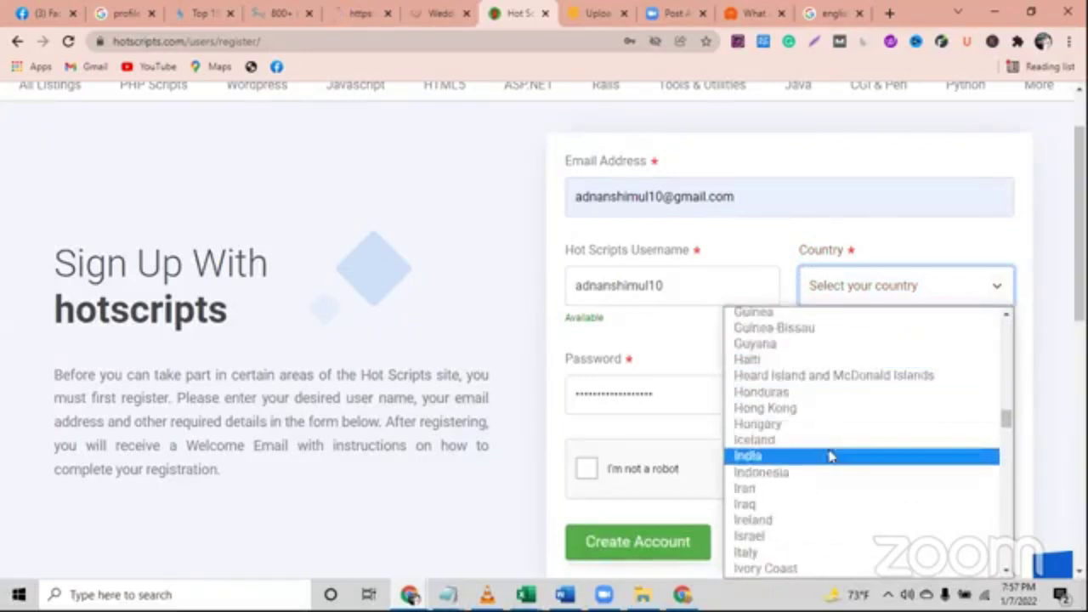
pyautogui.scroll(-20, 832, 457)
pyautogui.scroll(-1, 835, 434)
pyautogui.scroll(12, 814, 438)
pyautogui.scroll(-14, 814, 437)
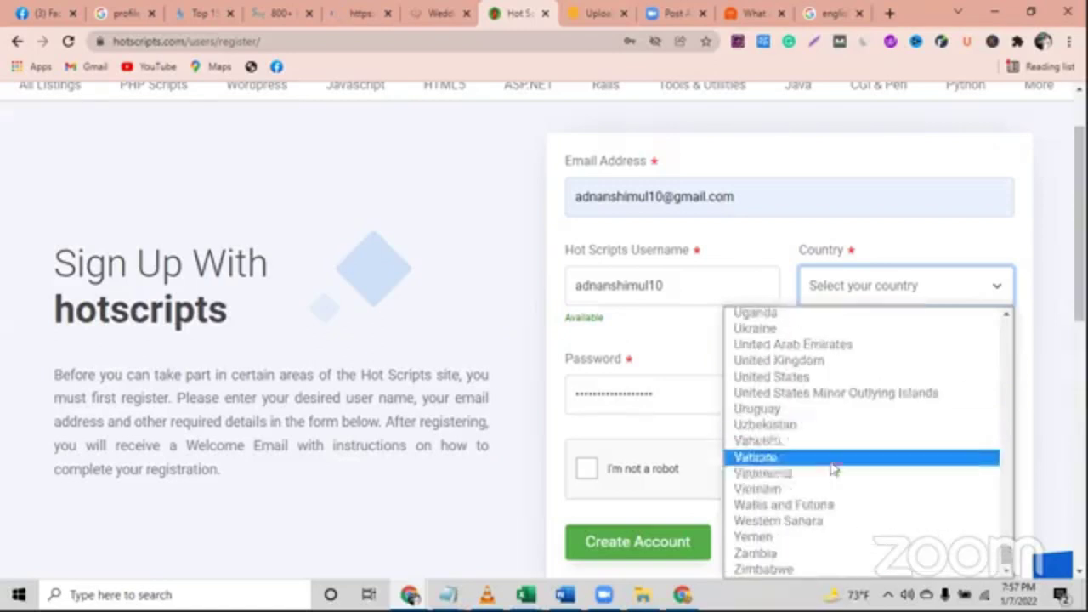
pyautogui.scroll(20, 833, 442)
pyautogui.scroll(-2, 813, 368)
pyautogui.scroll(-20, 812, 368)
pyautogui.scroll(1, 808, 366)
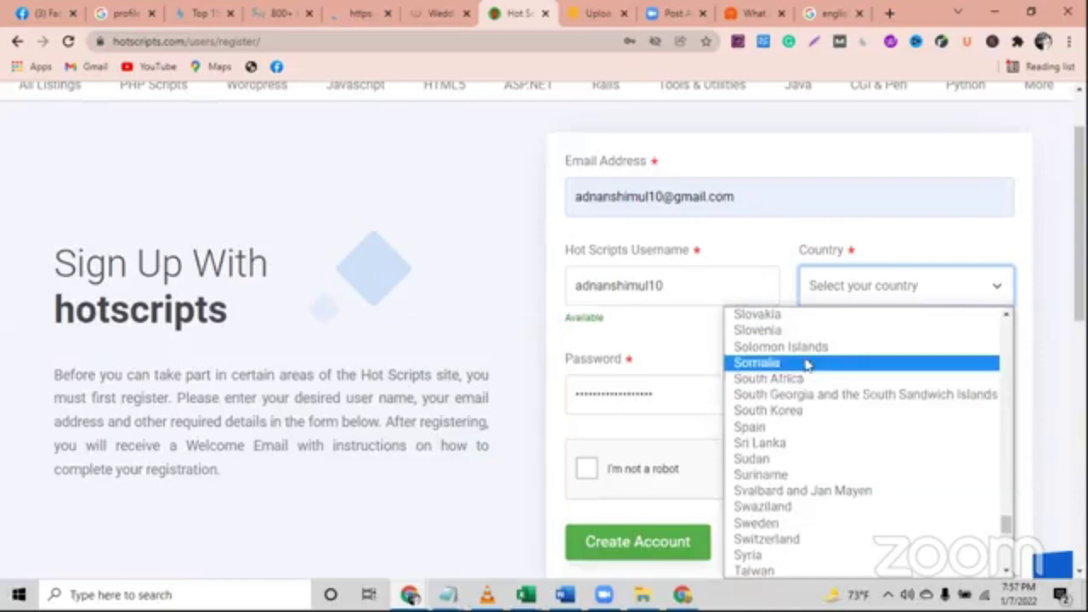
pyautogui.scroll(-3, 802, 451)
pyautogui.scroll(10, 791, 357)
pyautogui.scroll(-2, 778, 400)
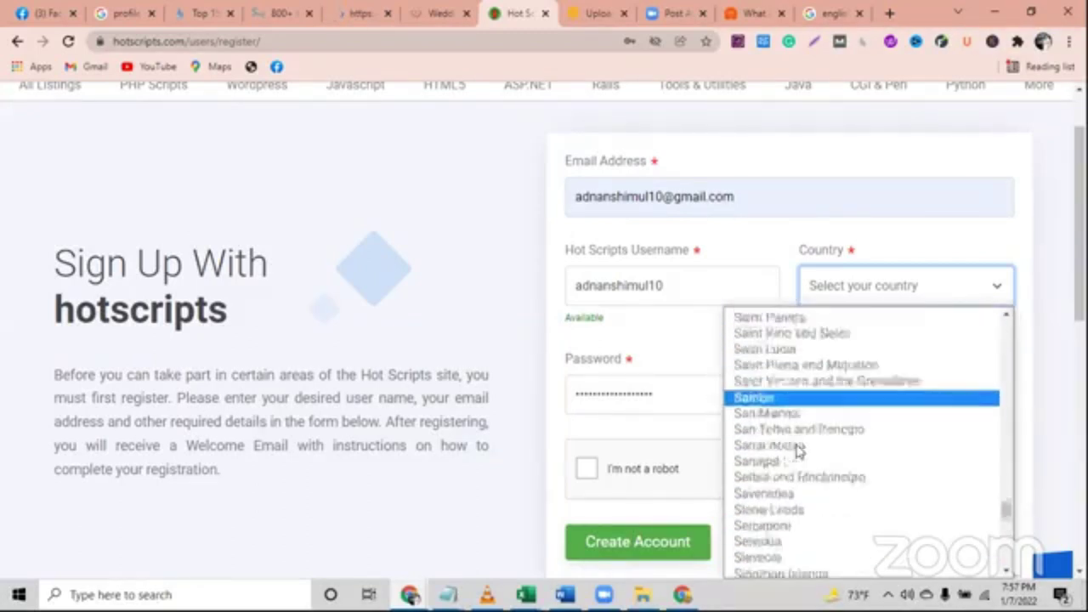
pyautogui.scroll(-2, 797, 450)
pyautogui.click(787, 459)
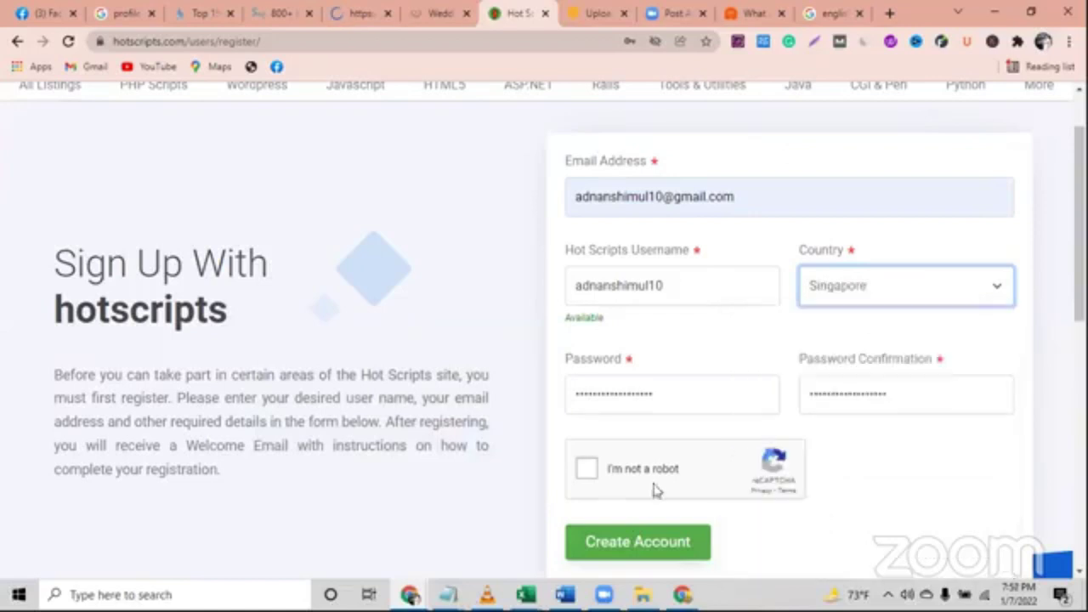
# Redo the reCAPTCHA with the bicycle tiles and create the account.
pyautogui.click(587, 468)
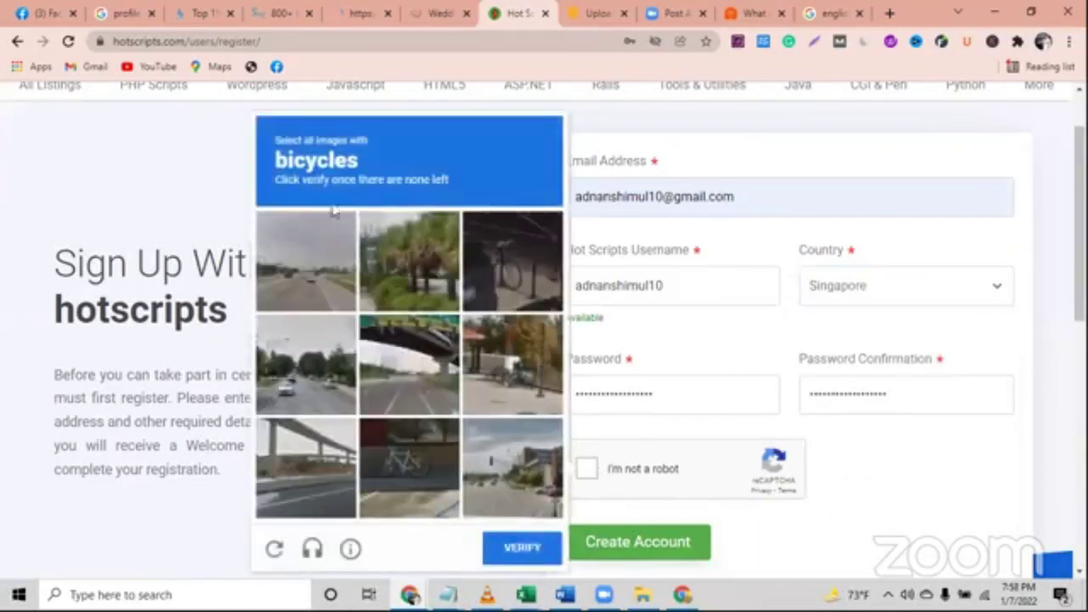
pyautogui.click(490, 272)
pyautogui.click(502, 394)
pyautogui.click(430, 440)
pyautogui.click(527, 357)
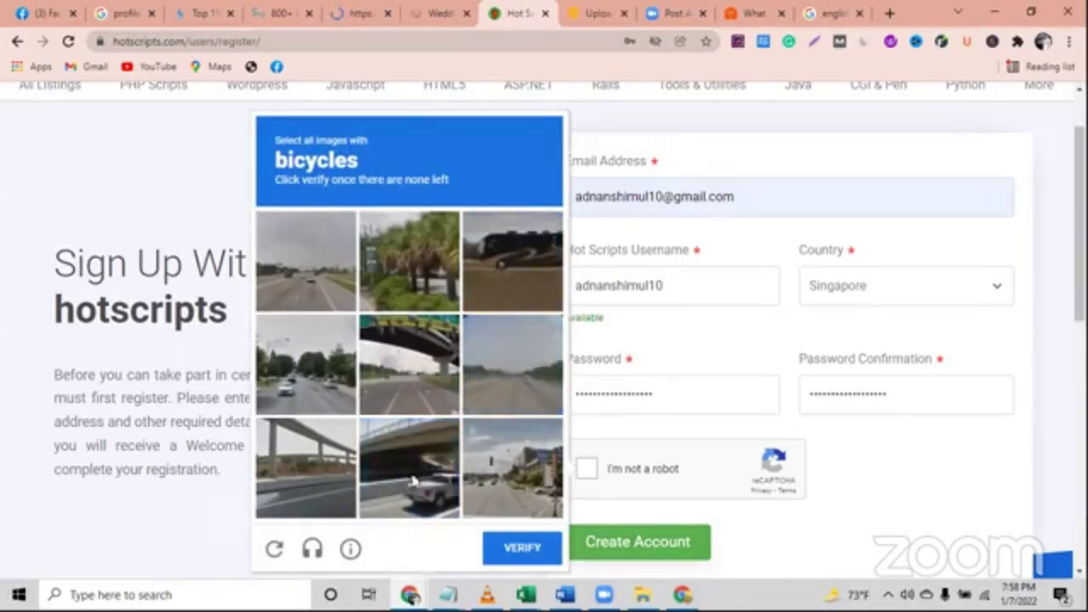
pyautogui.click(544, 549)
pyautogui.click(628, 553)
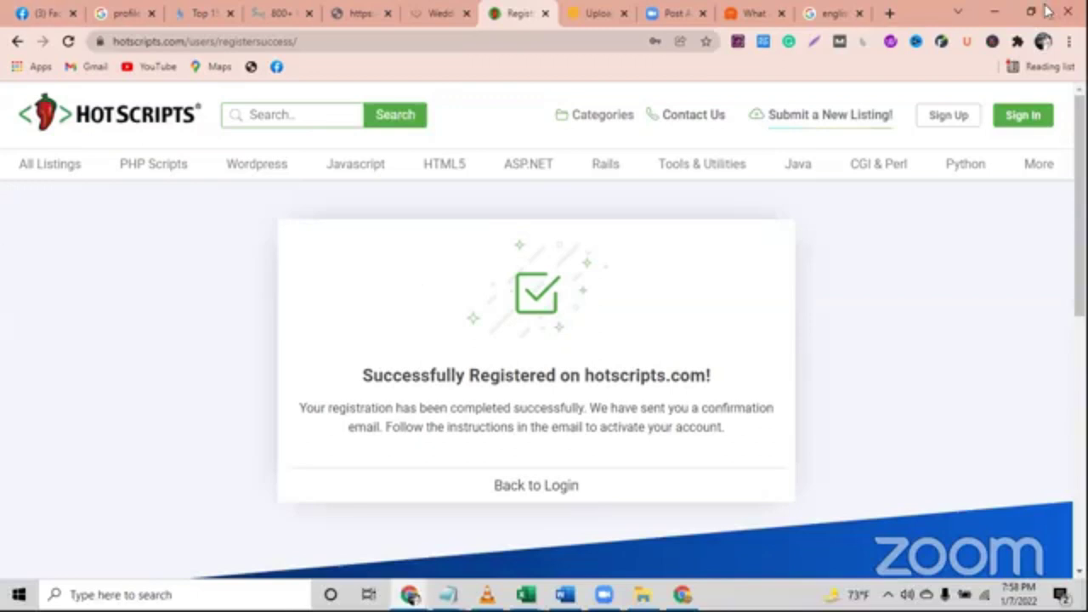
# Open Gmail in a new tab and follow the activation link in Hotscripts' New Account Confirmation e-mail.
pyautogui.click(890, 13)
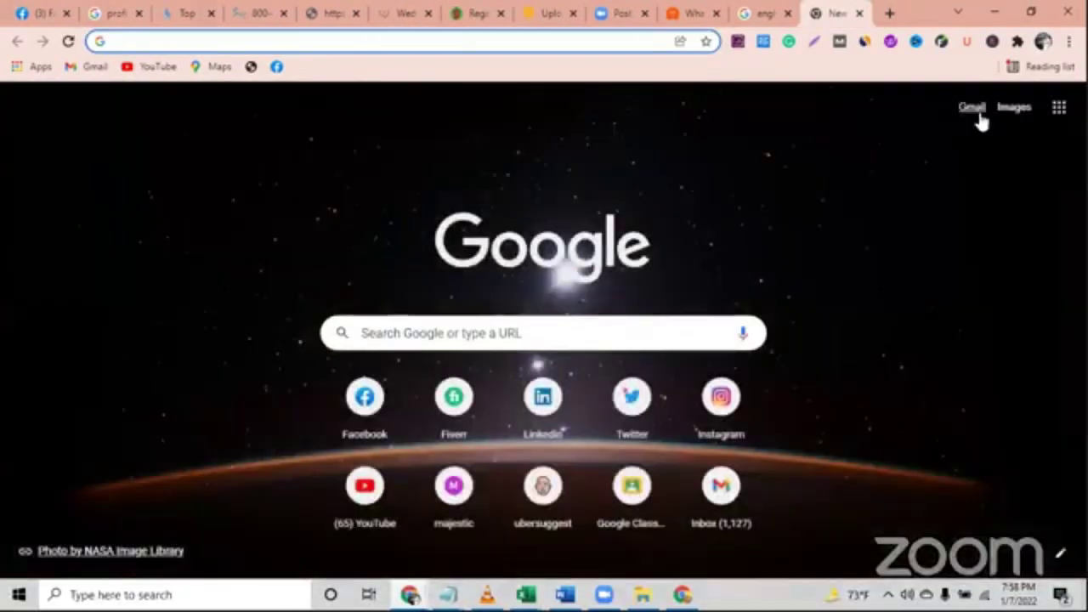
pyautogui.click(971, 108)
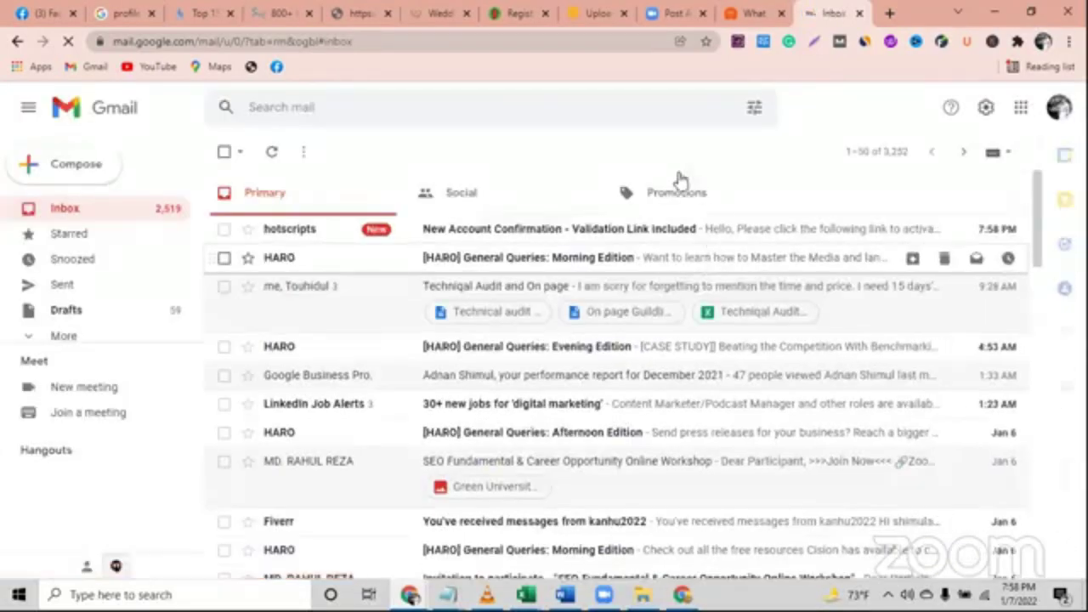
pyautogui.click(536, 231)
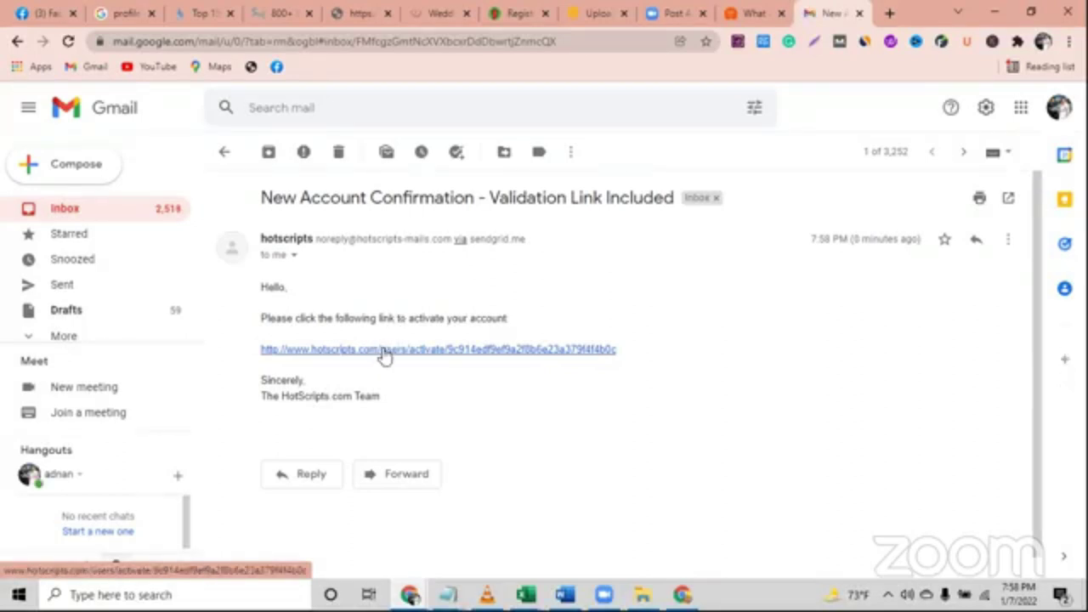
pyautogui.click(385, 355)
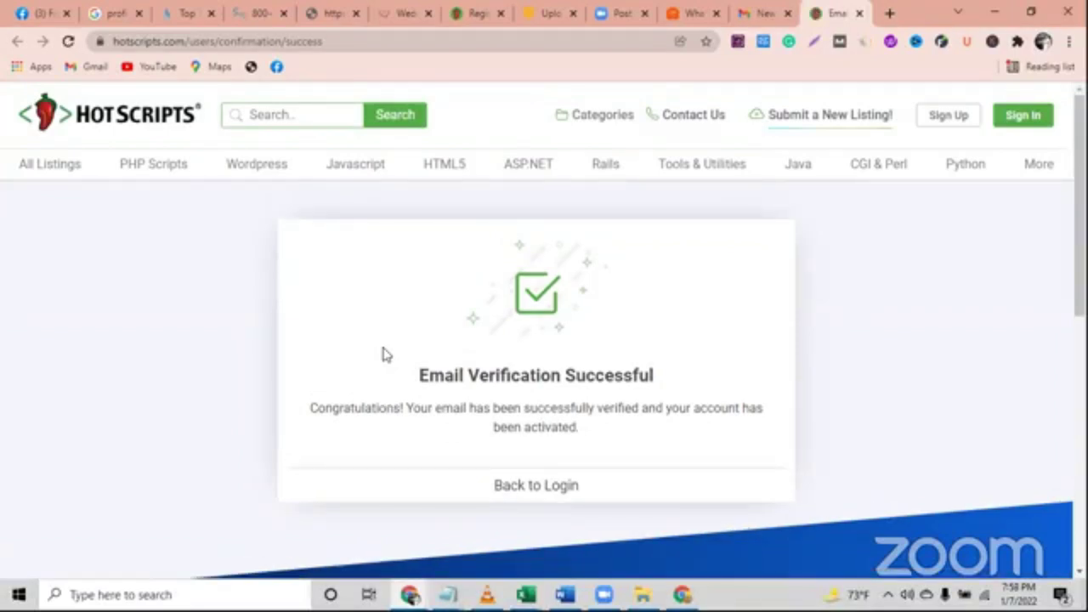
pyautogui.click(68, 41)
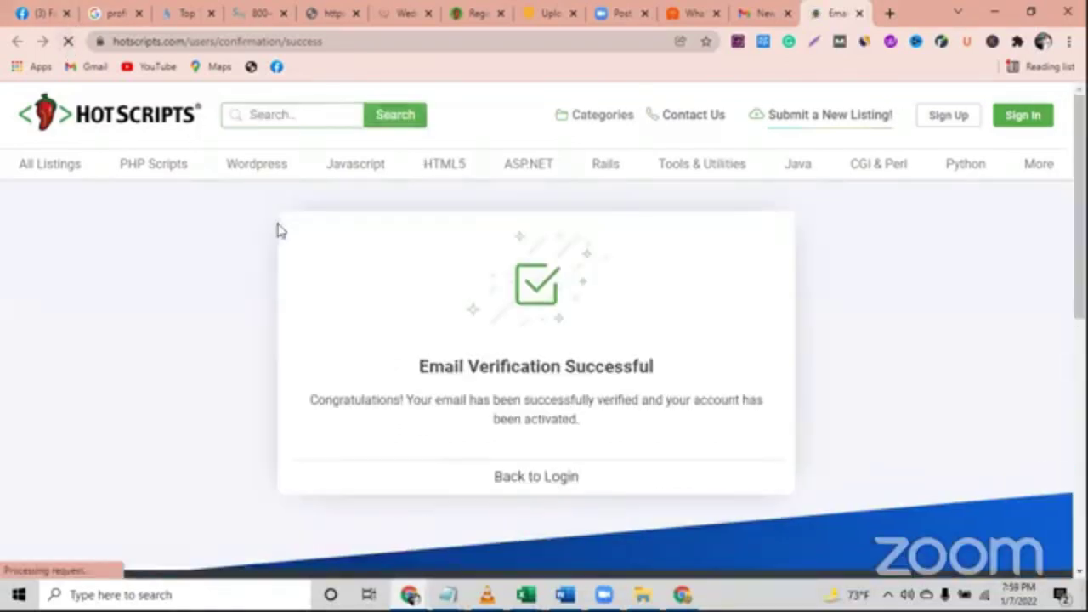
pyautogui.click(568, 488)
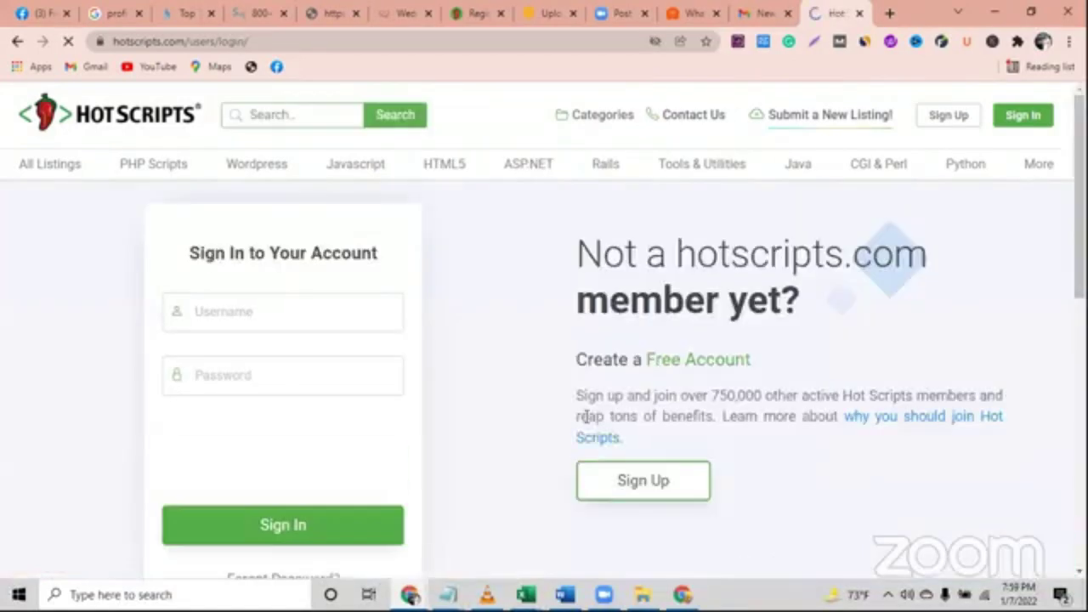
pyautogui.click(232, 311)
pyautogui.click(236, 352)
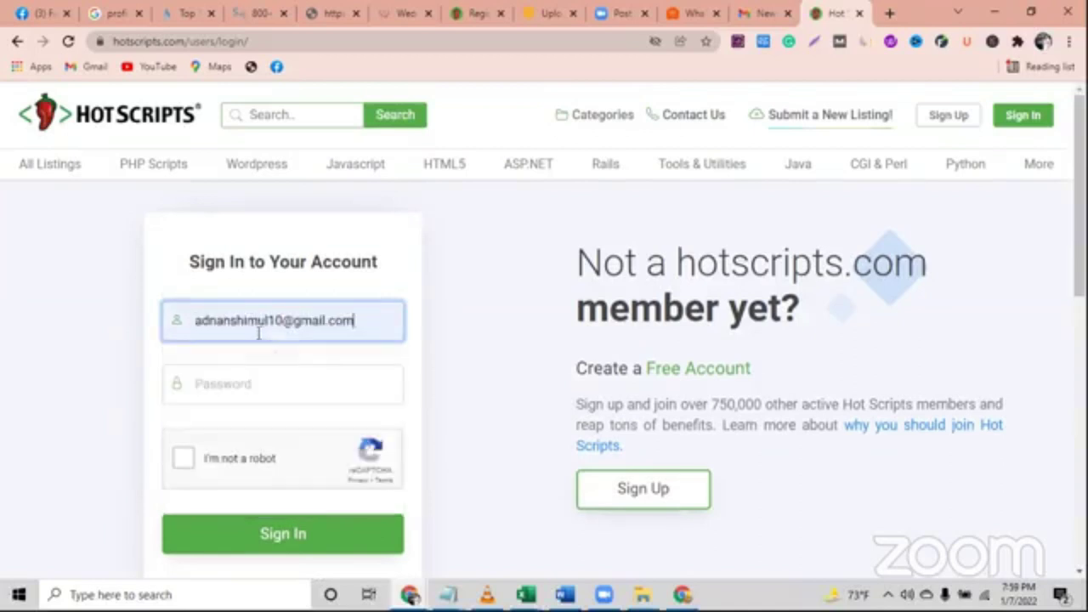
pyautogui.moveTo(281, 327); pyautogui.dragTo(373, 324)
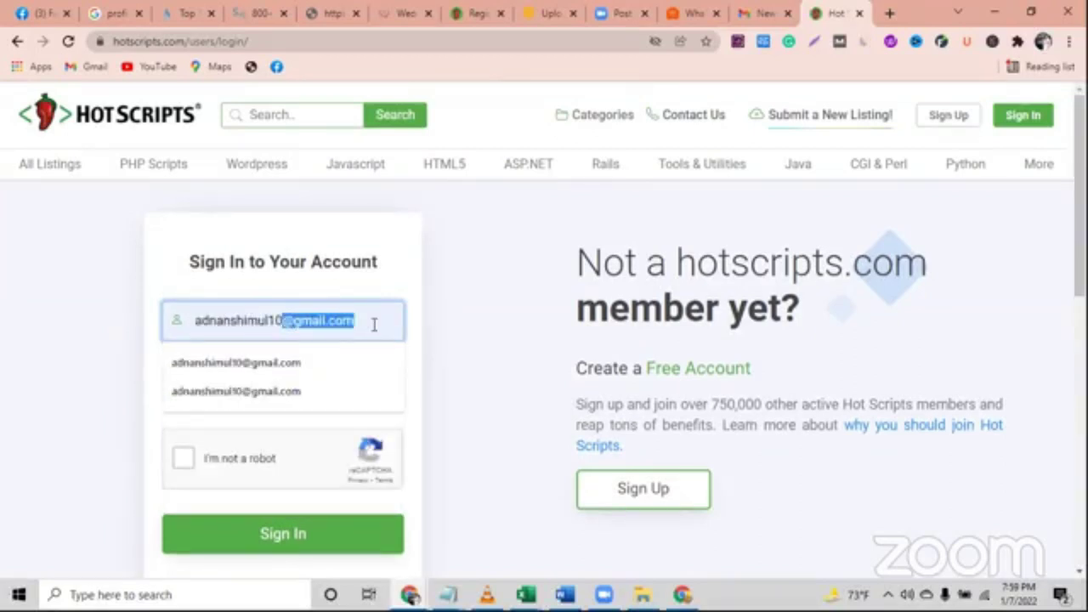
pyautogui.press('BackSpace')
pyautogui.click(499, 334)
# Enter the account password and attempt to sign in.
pyautogui.click(259, 381)
pyautogui.write('a')
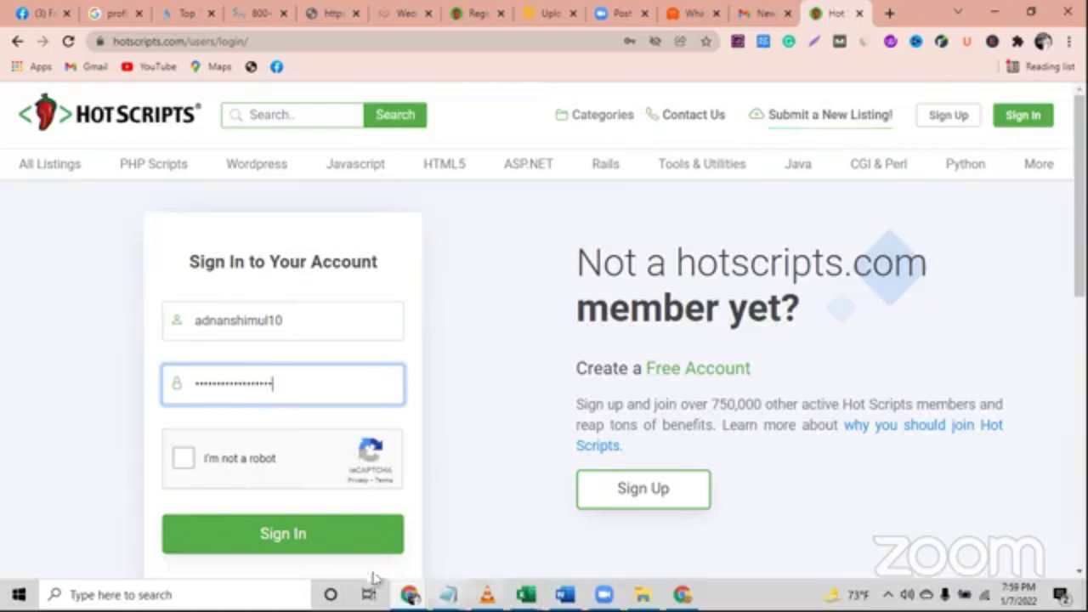
pyautogui.click(335, 553)
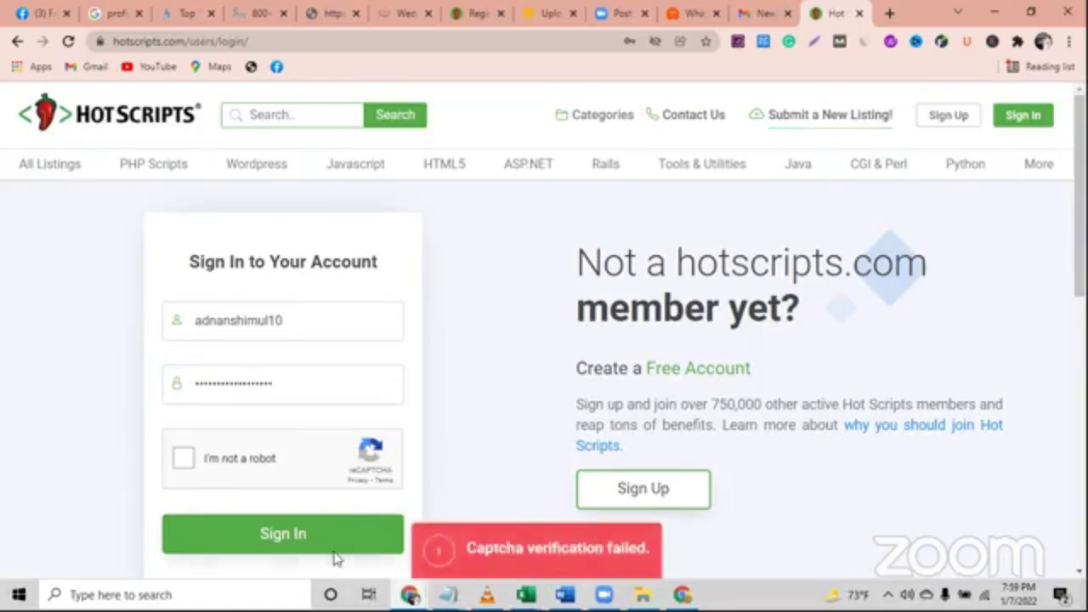
# Tick 'I'm not a robot' and mark every traffic-light tile in the first captcha image.
pyautogui.click(180, 458)
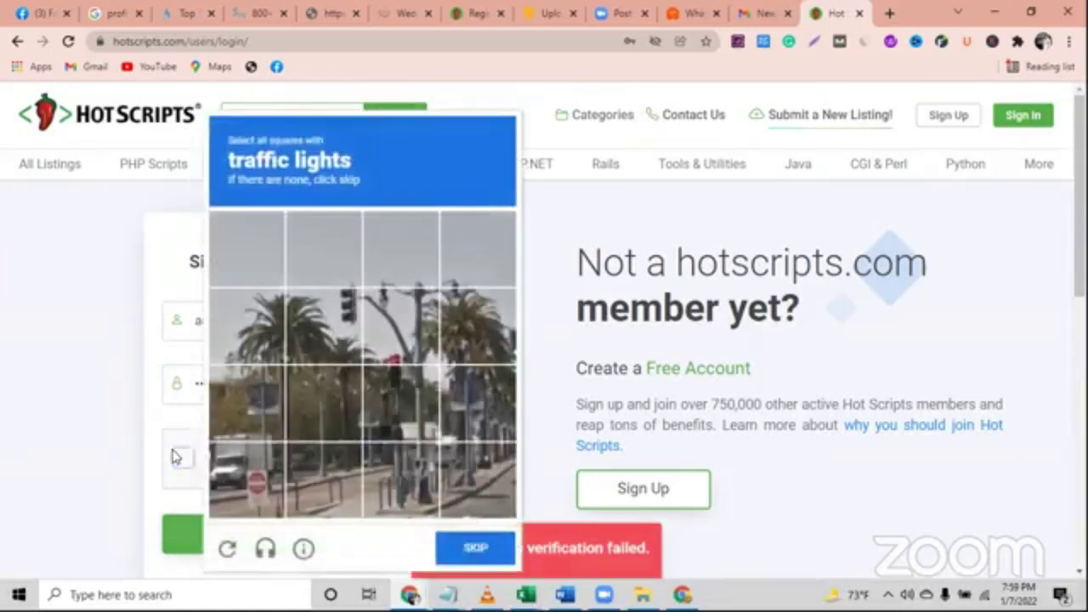
pyautogui.click(322, 326)
pyautogui.click(402, 277)
pyautogui.click(394, 314)
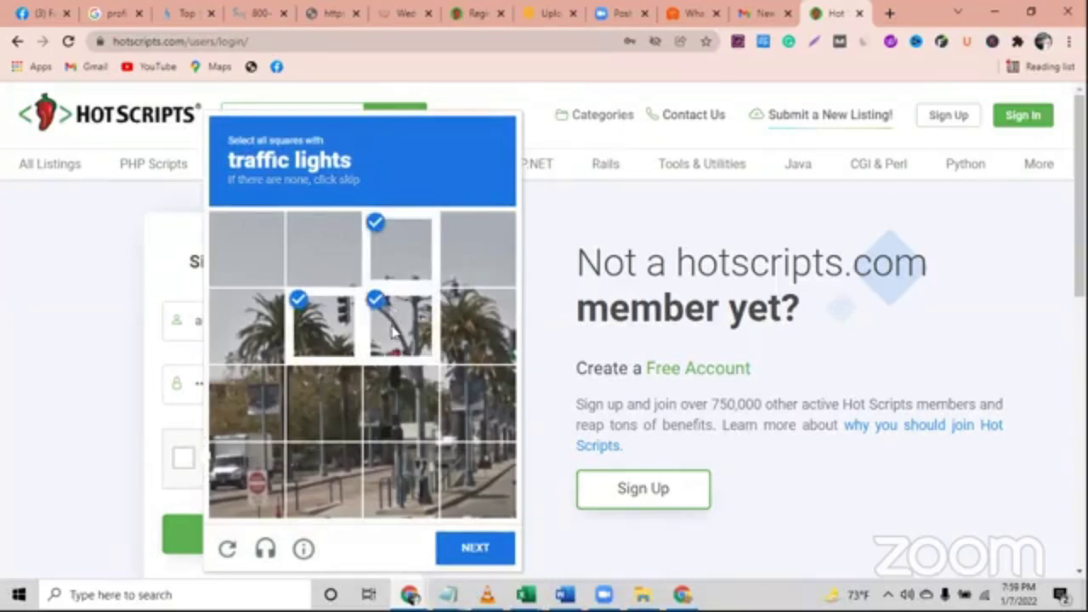
pyautogui.click(395, 402)
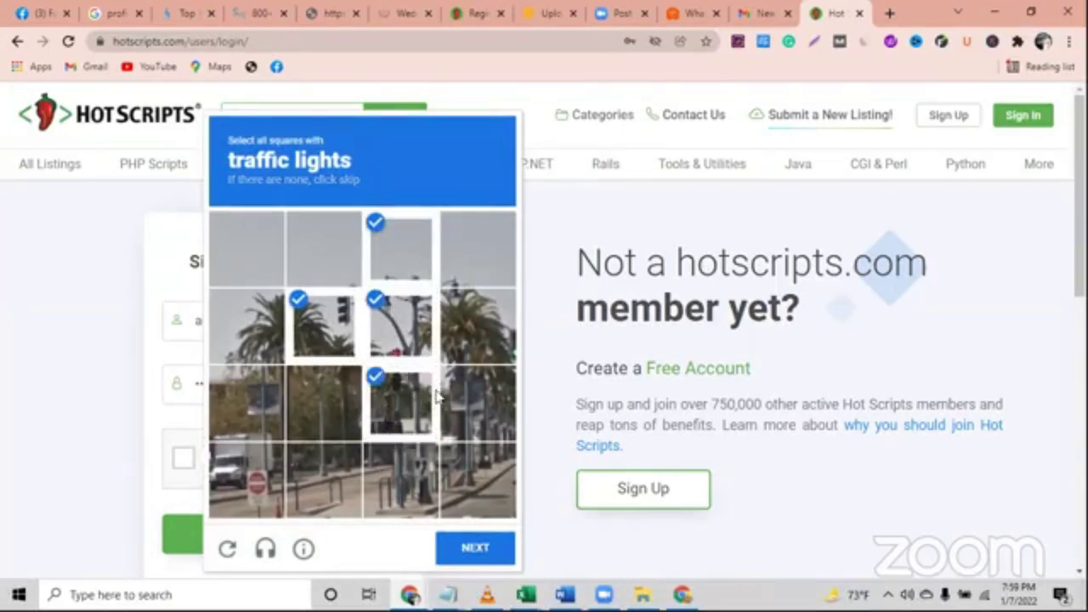
pyautogui.click(472, 270)
pyautogui.click(463, 321)
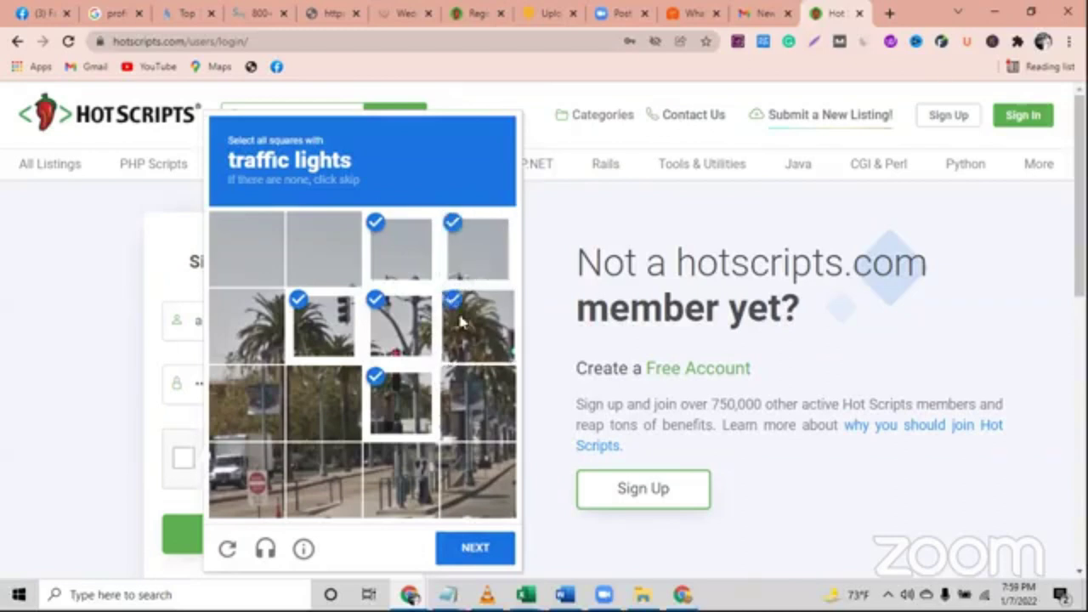
pyautogui.click(474, 413)
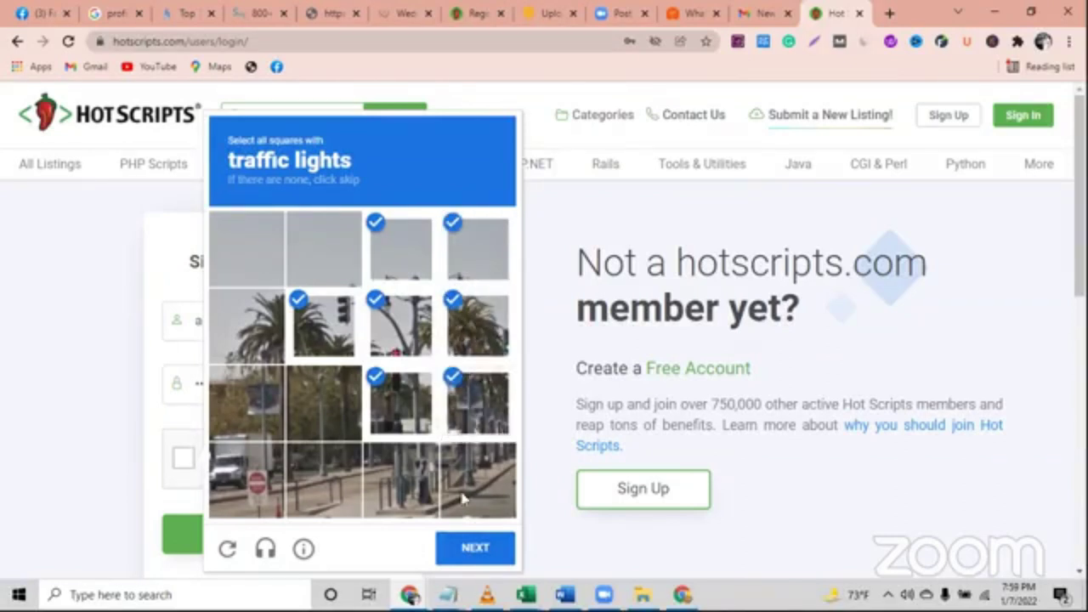
pyautogui.click(470, 555)
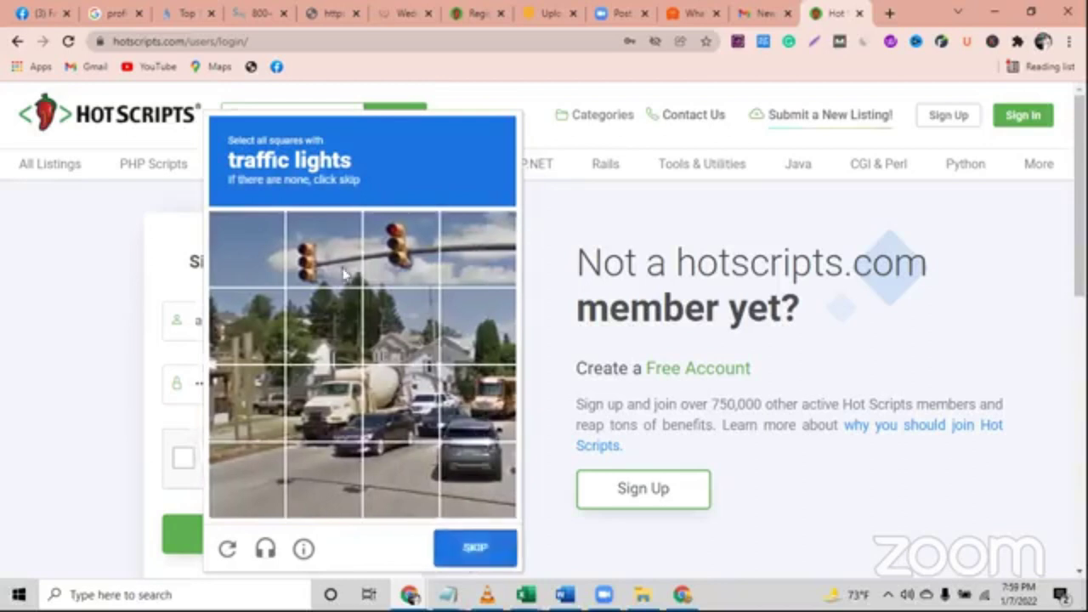
# Mark the traffic-light tiles in the second image, verify, and sign in to Hotscripts.
pyautogui.click(336, 250)
pyautogui.click(408, 261)
pyautogui.click(469, 557)
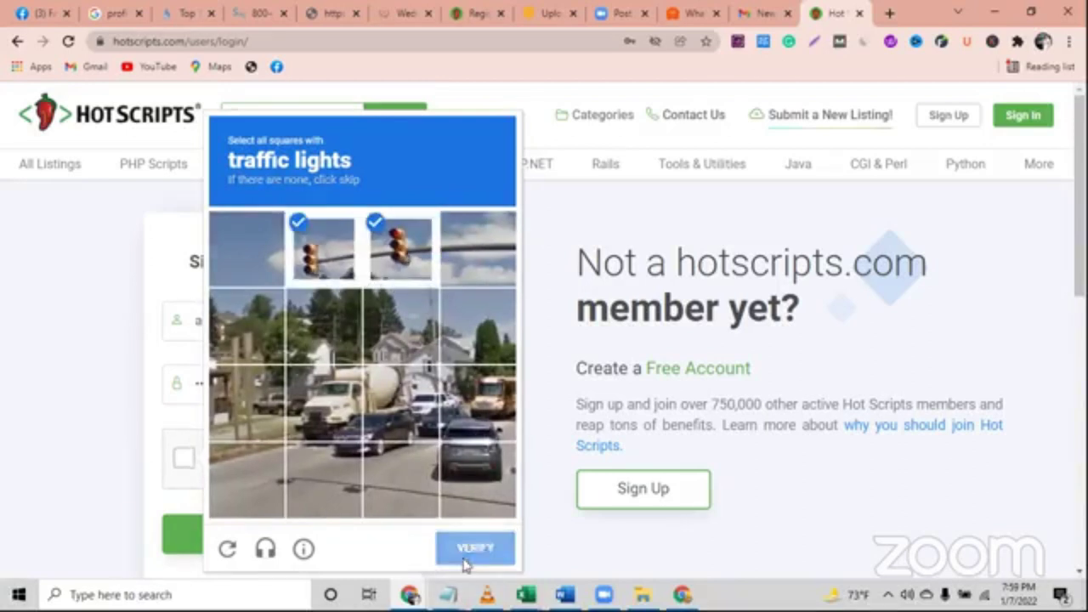
pyautogui.click(340, 542)
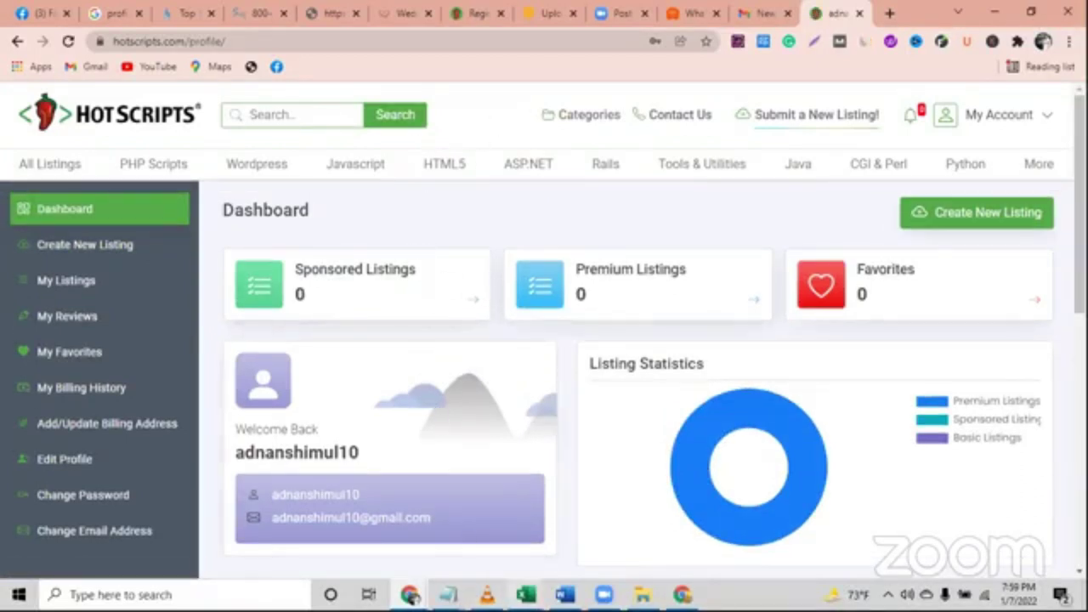
# Go to the Hotscripts Dashboard from the My Account menu.
pyautogui.click(1020, 114)
pyautogui.click(942, 150)
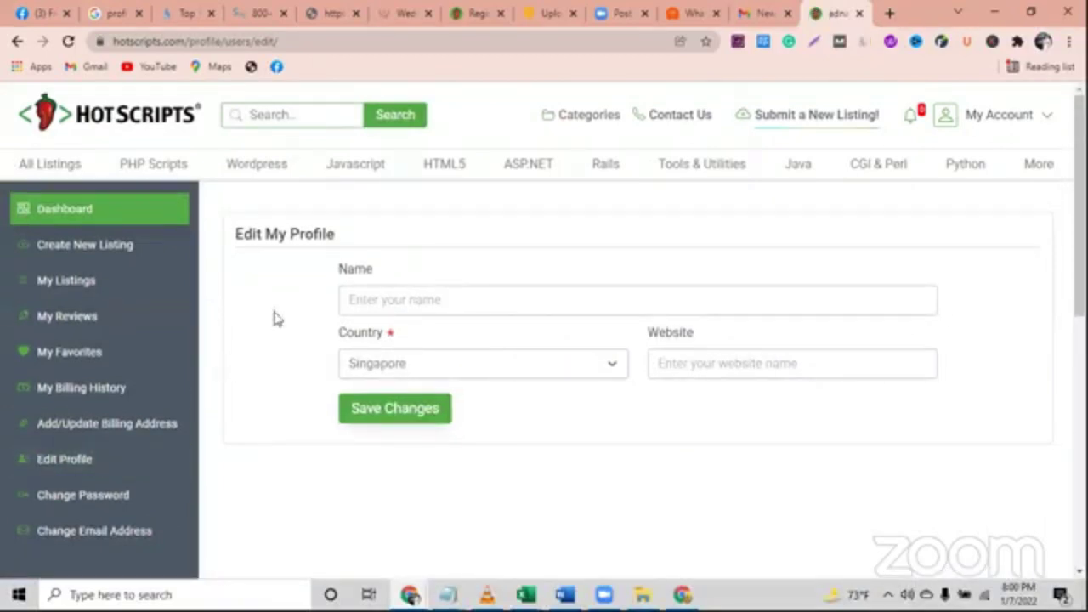
# Copy the flower shop site address from the fleurdsign tab.
pyautogui.click(379, 299)
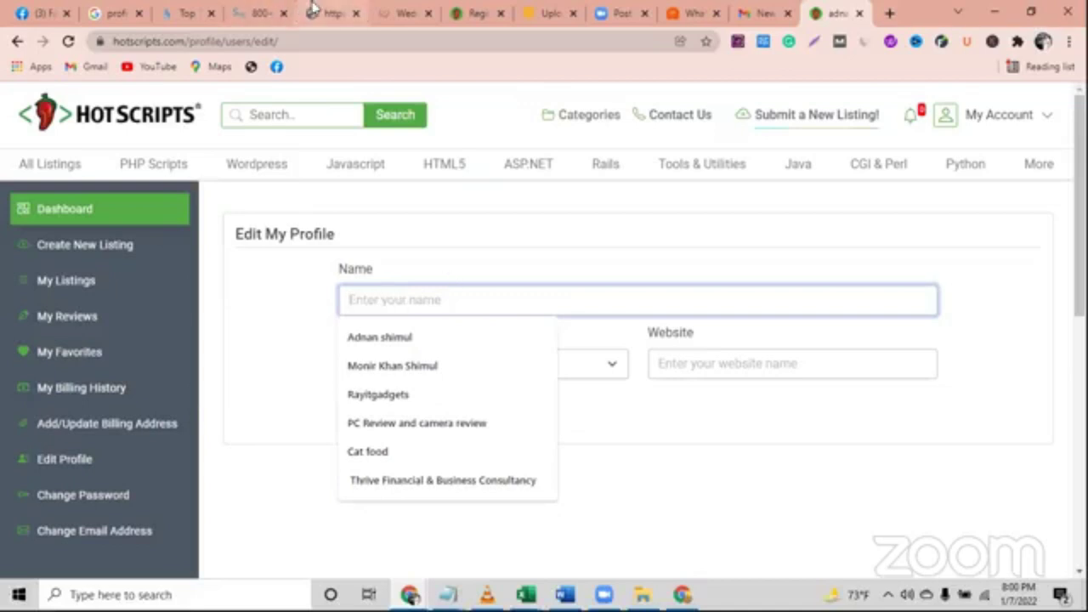
pyautogui.click(406, 13)
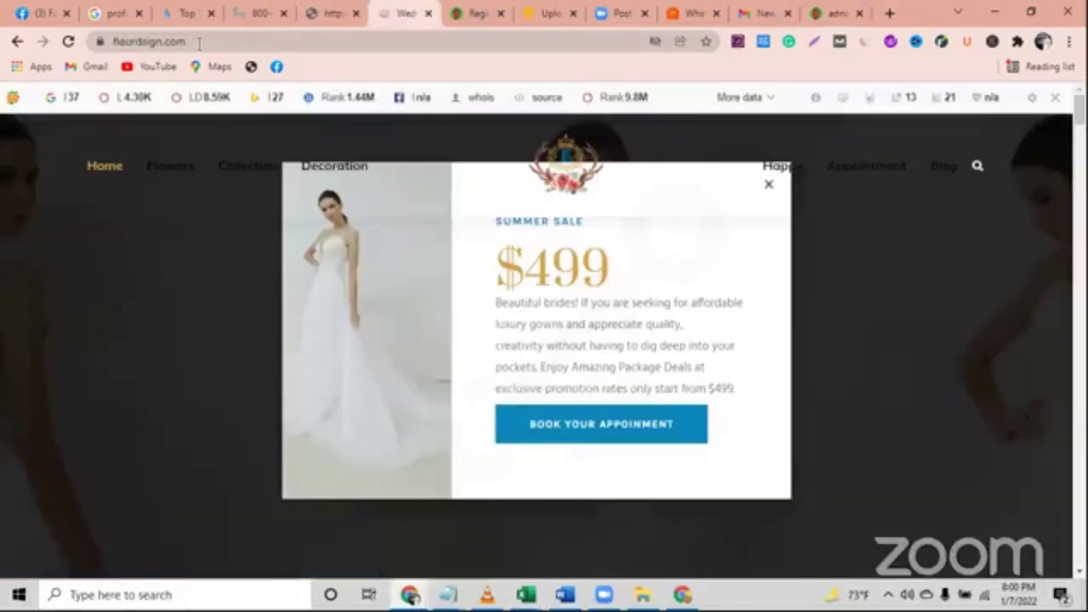
pyautogui.click(250, 40)
pyautogui.moveTo(228, 40); pyautogui.dragTo(88, 53)
pyautogui.hotkey('ctrl', 'c')
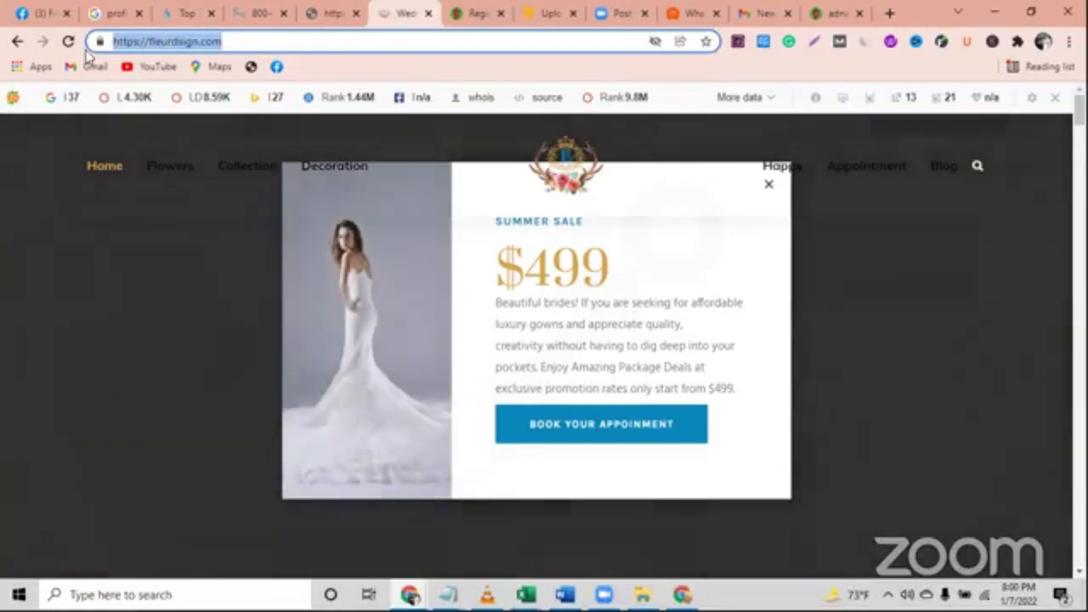
pyautogui.hotkey('ctrl', '9')
pyautogui.click(507, 295)
pyautogui.click(682, 363)
pyautogui.hotkey('ctrl', 'v')
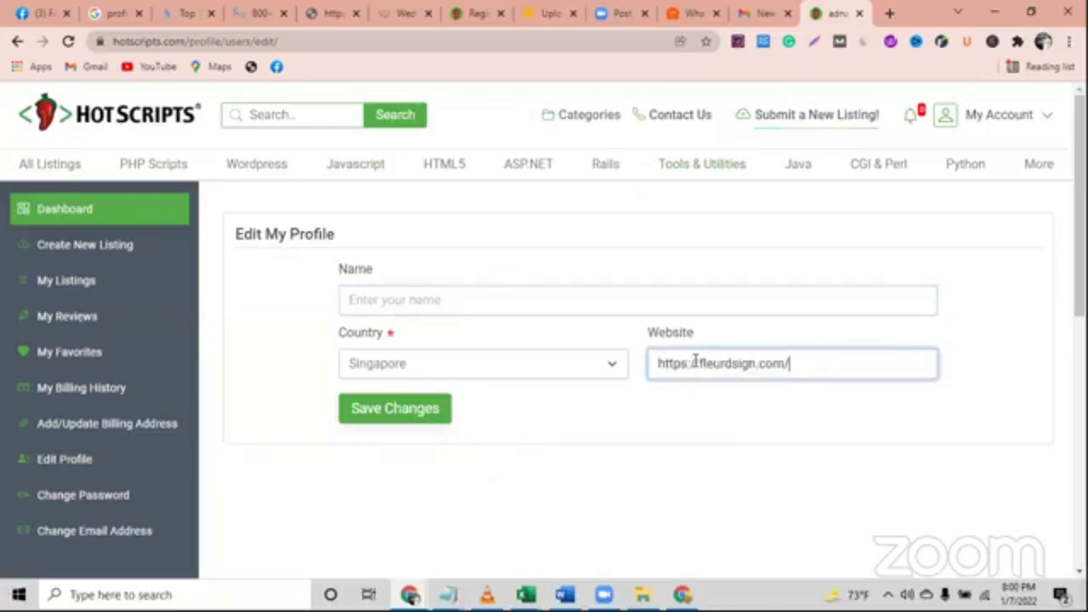
pyautogui.moveTo(756, 363); pyautogui.dragTo(706, 364)
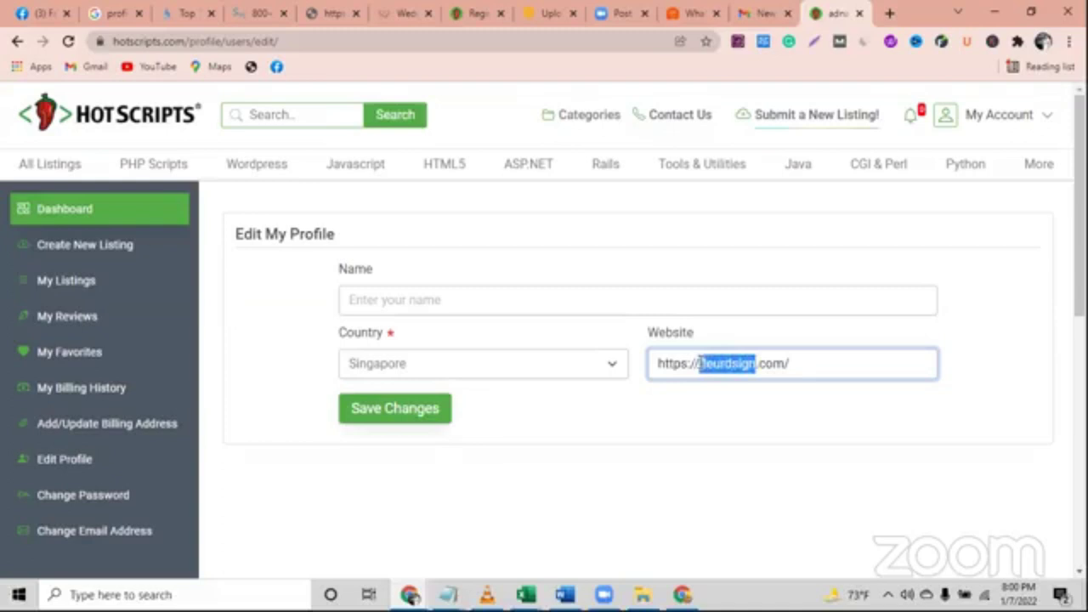
pyautogui.click(513, 294)
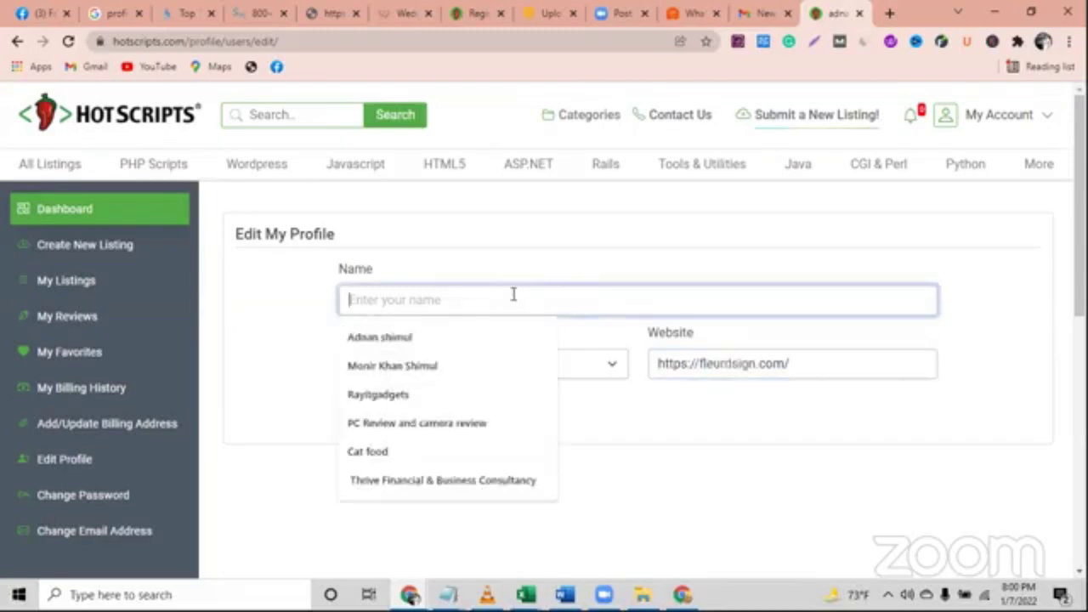
pyautogui.write('fleurdsign')
# Keep Singapore as country, save the profile changes, and return to the Dashboard.
pyautogui.click(422, 371)
pyautogui.click(424, 373)
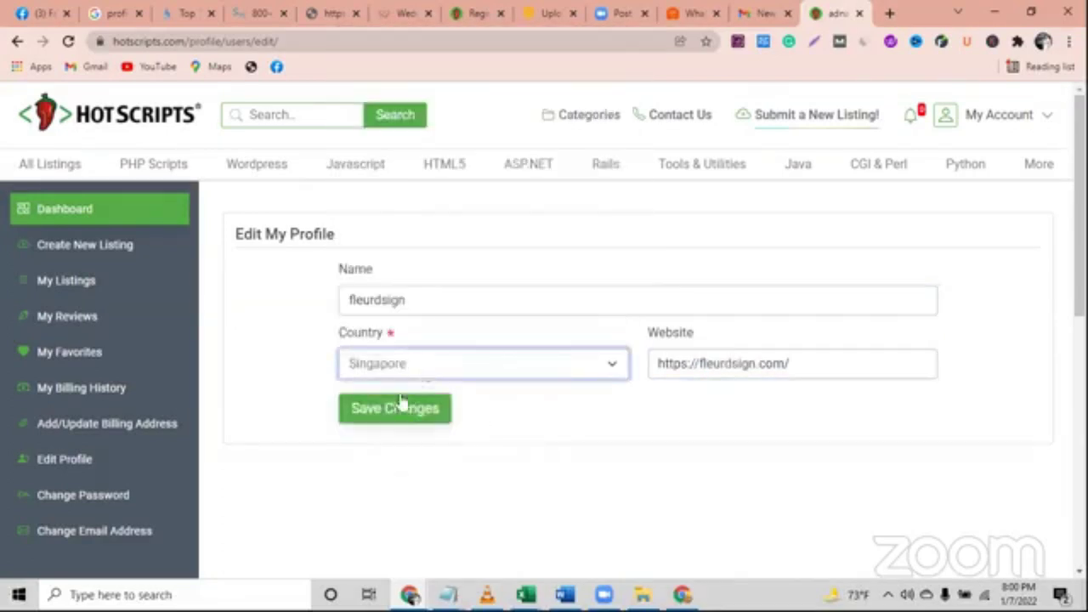
pyautogui.click(396, 411)
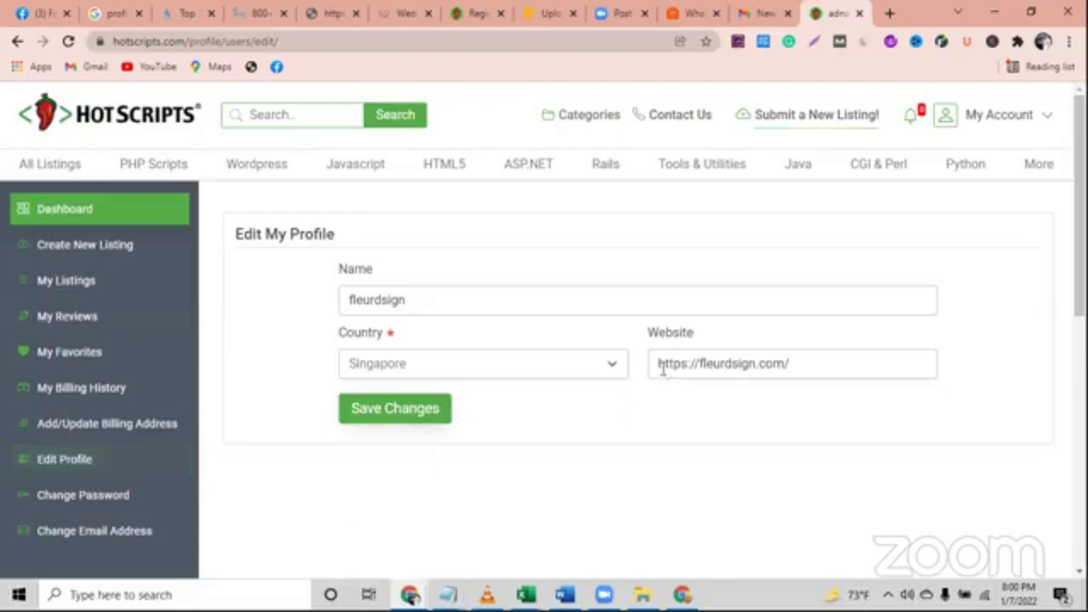
pyautogui.moveTo(1006, 127)
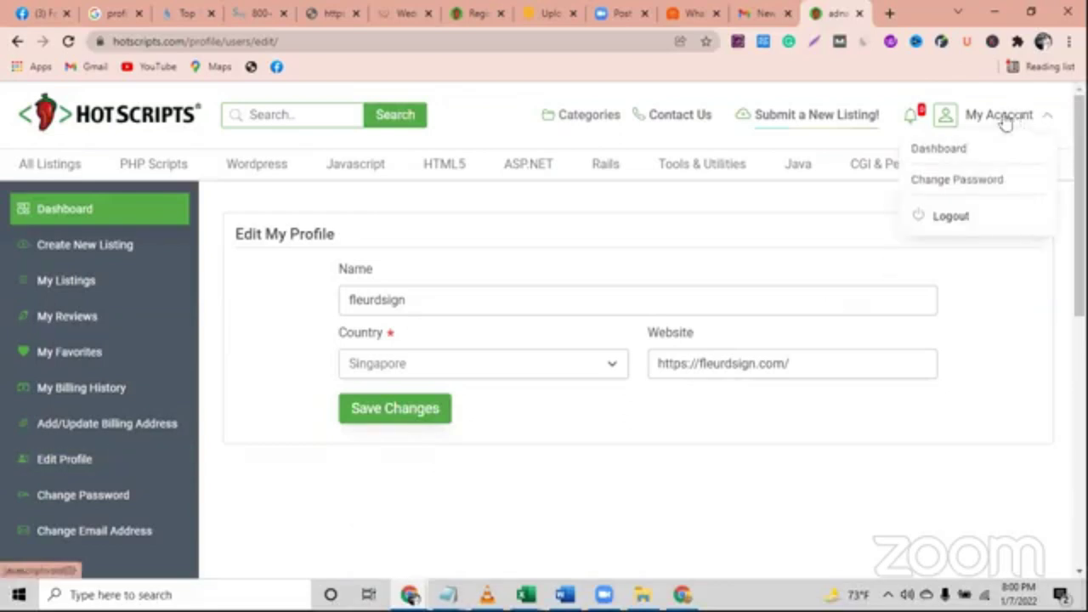
pyautogui.click(962, 151)
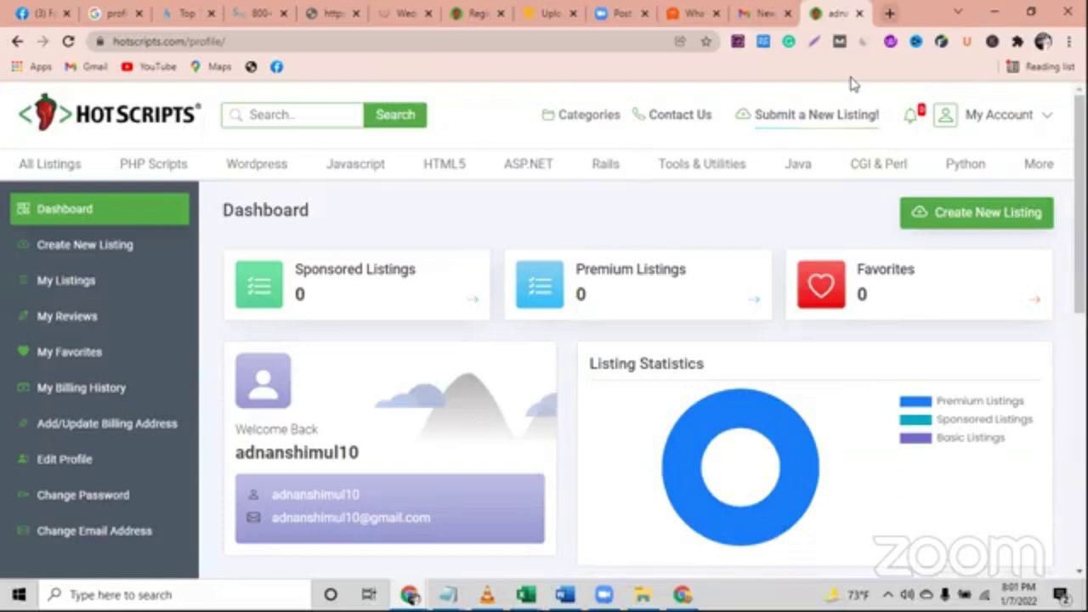
# Open a new Chrome tab, close the Fleurdsign folder, and select Off-Page-Submissions-Site-List.xlsx on the desktop.
pyautogui.hotkey('ctrl', 't')
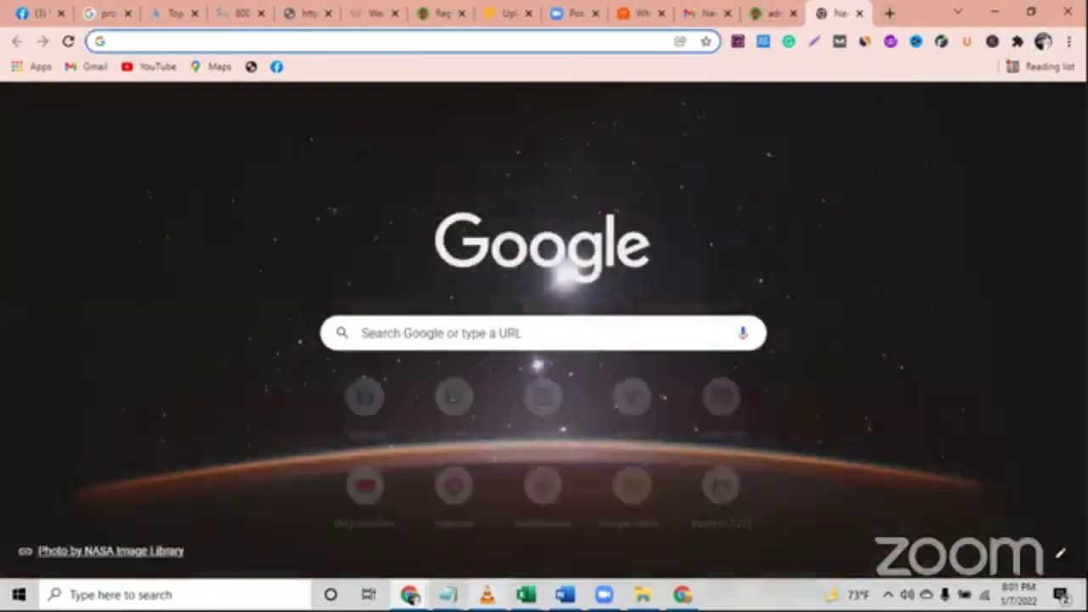
pyautogui.click(525, 595)
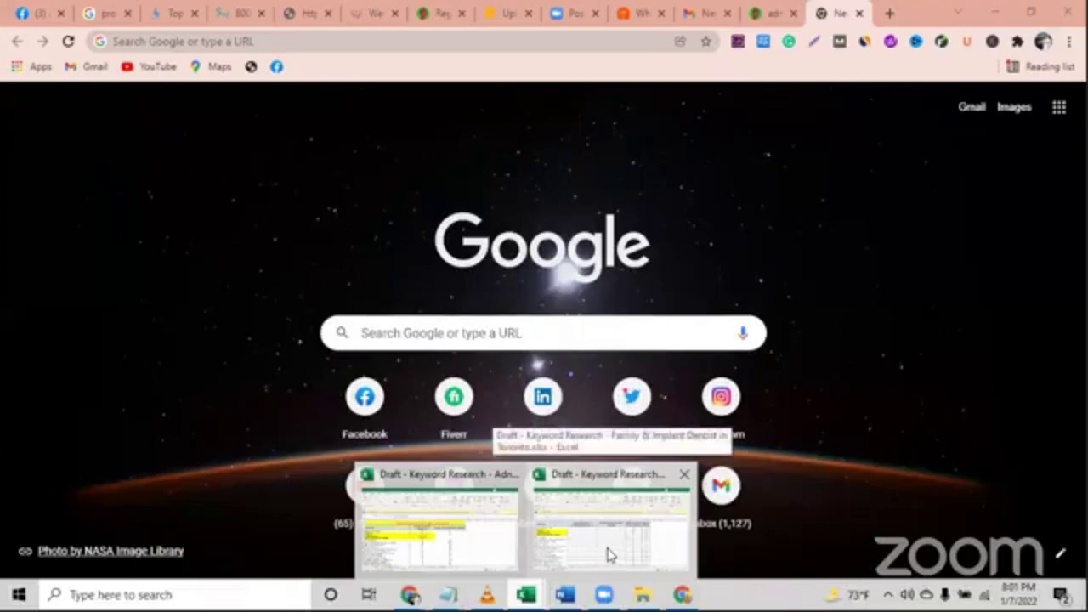
pyautogui.press('Escape')
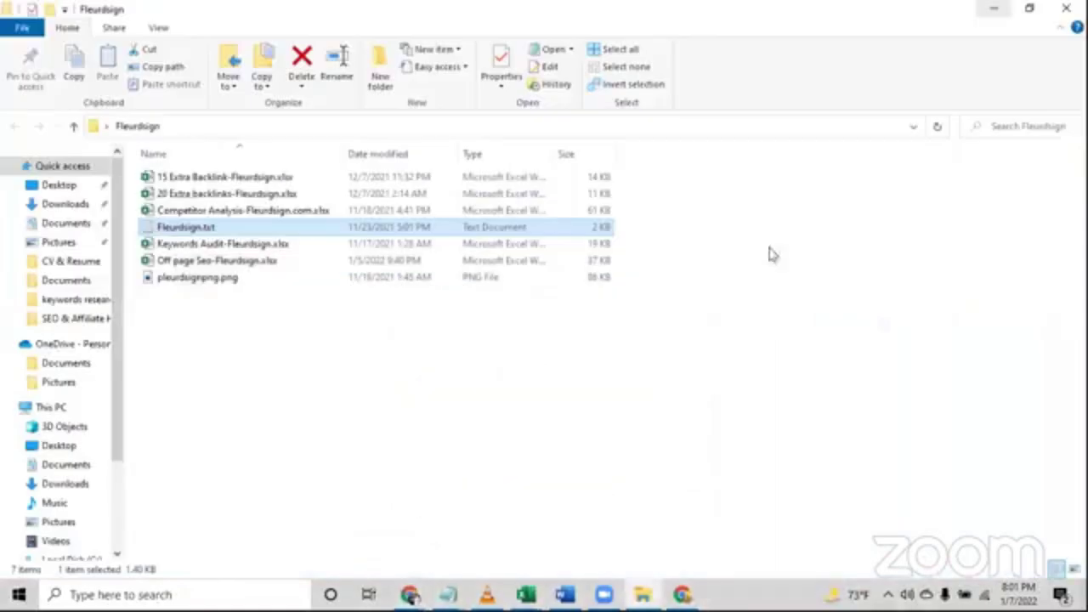
pyautogui.hotkey('alt', 'F4')
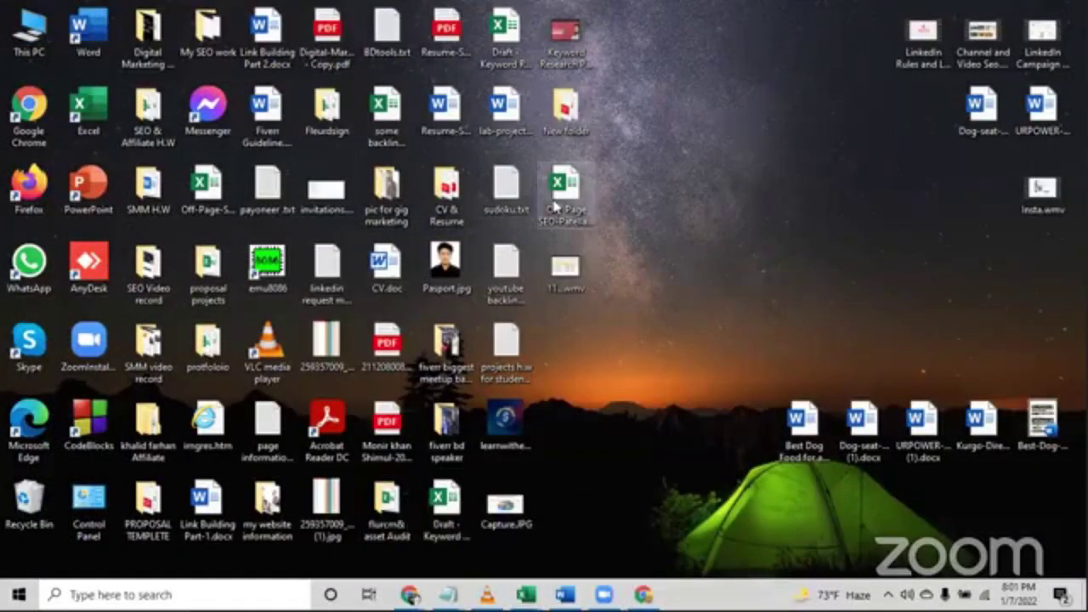
pyautogui.click(204, 208)
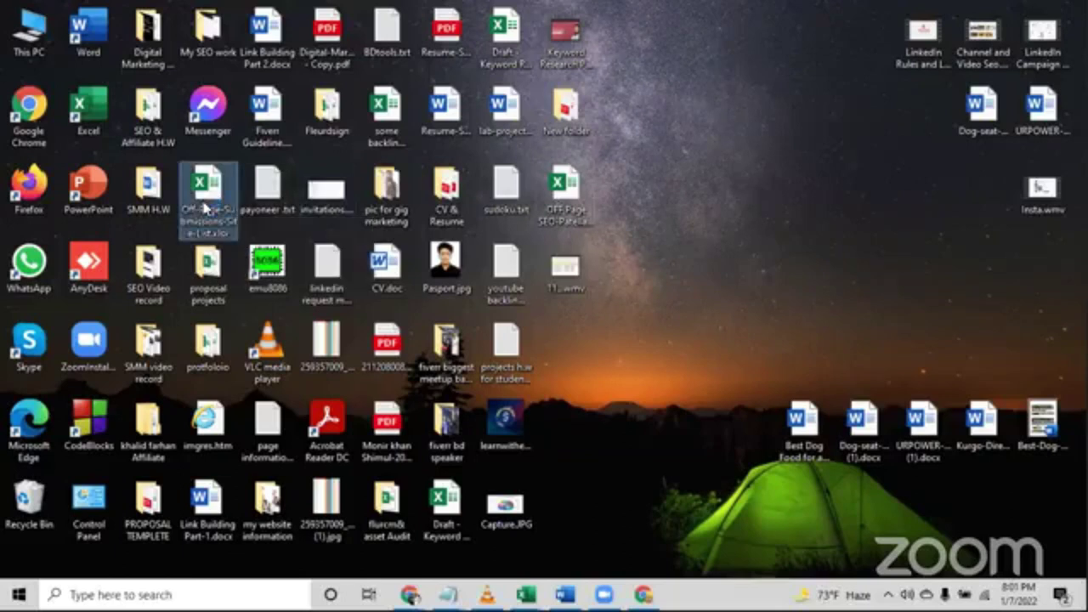
# Open Off-Page-Submissions-Site-List.xlsx and copy cell B5 (Drupal.org) on the Profile sheet.
pyautogui.doubleClick(204, 208)
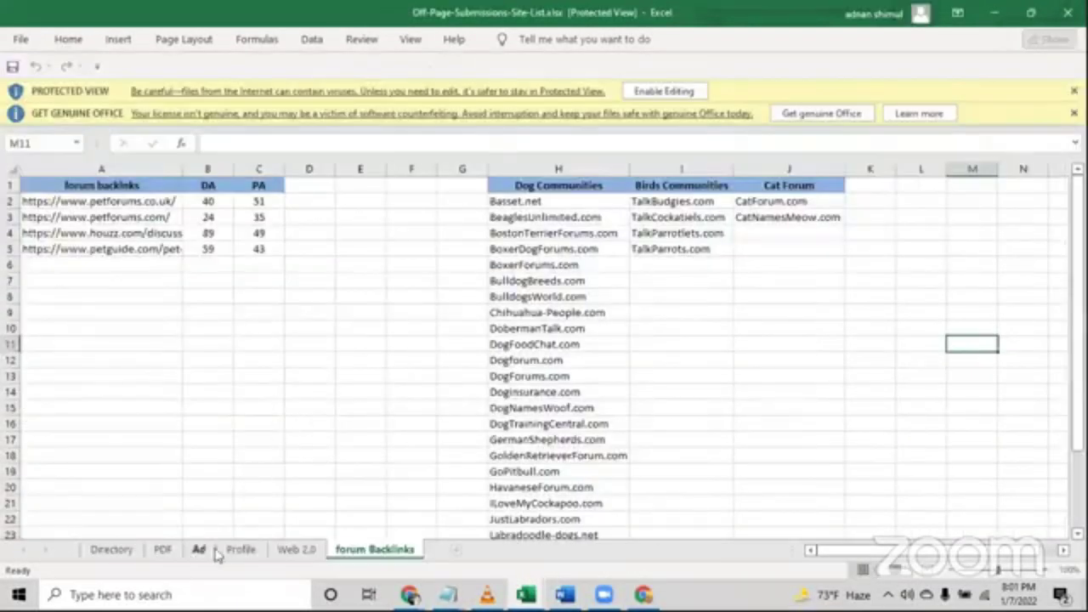
pyautogui.click(238, 550)
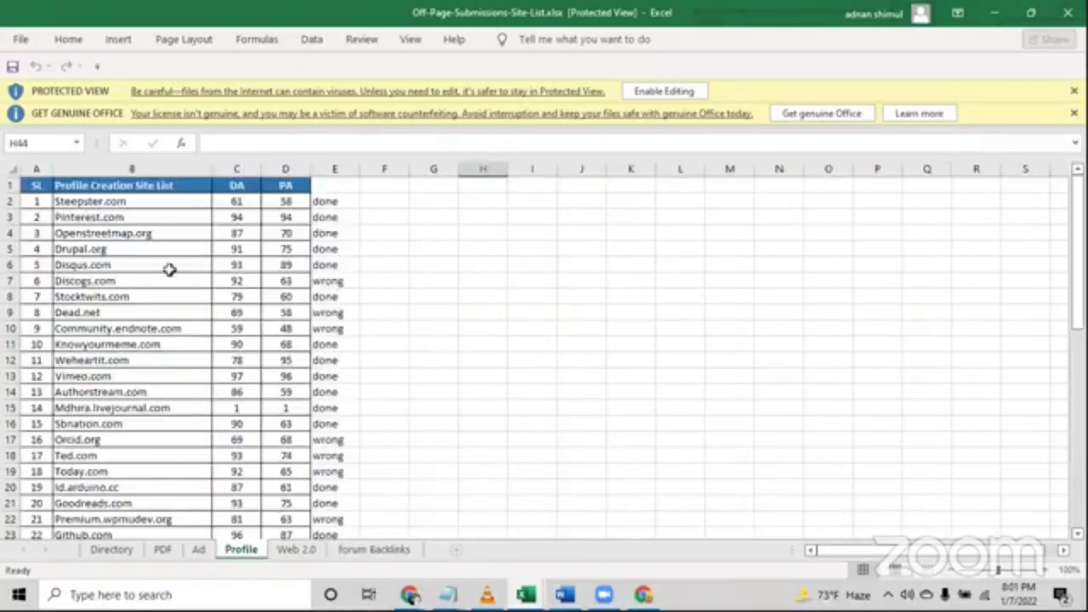
pyautogui.click(135, 220)
pyautogui.press('Down')
pyautogui.press('Down')
pyautogui.press('Down')
pyautogui.press('Down')
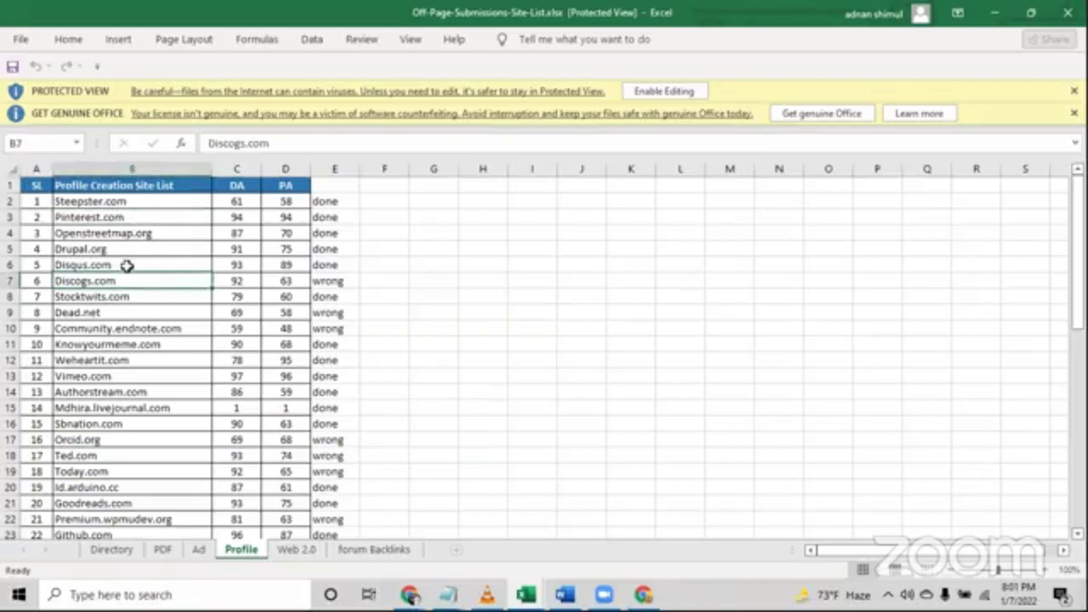
pyautogui.press('Up')
pyautogui.press('Up')
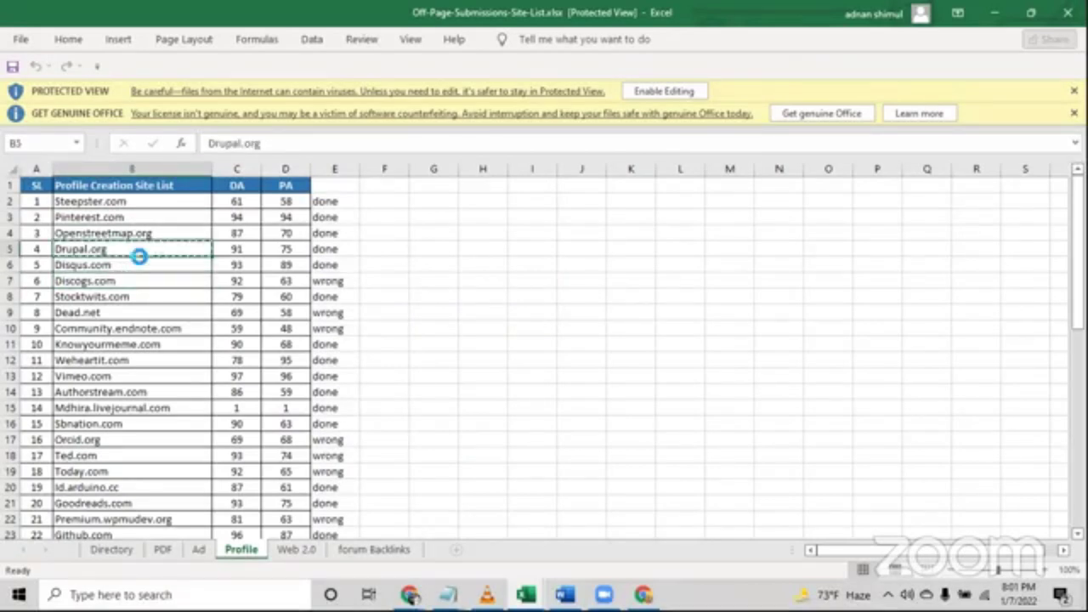
pyautogui.hotkey('ctrl', 'c')
# In Chrome, open a new tab right of the profile tab and load Drupal.org.
pyautogui.moveTo(411, 595)
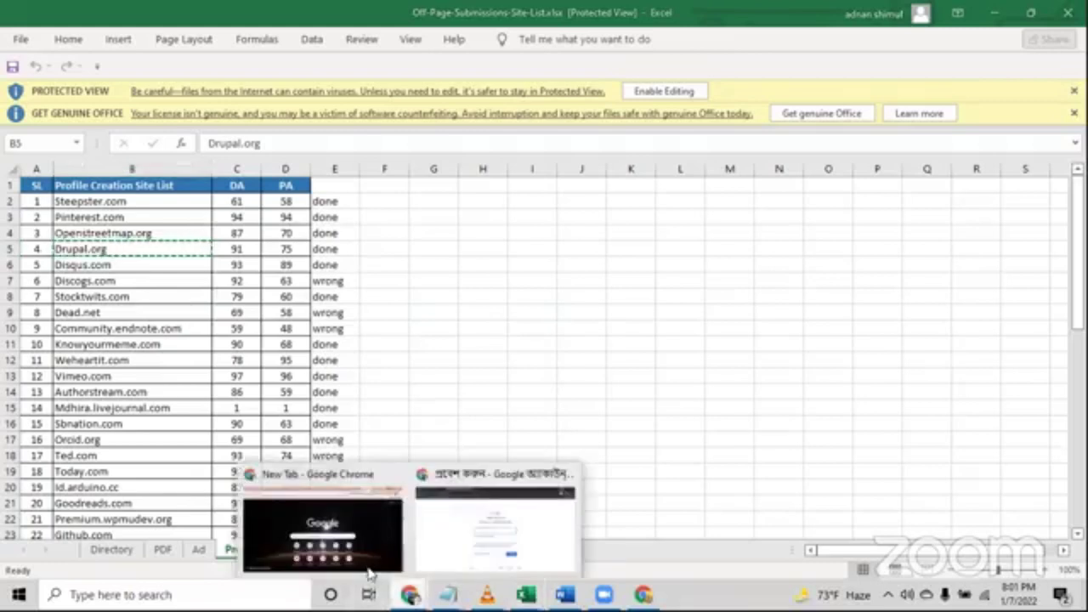
pyautogui.click(371, 534)
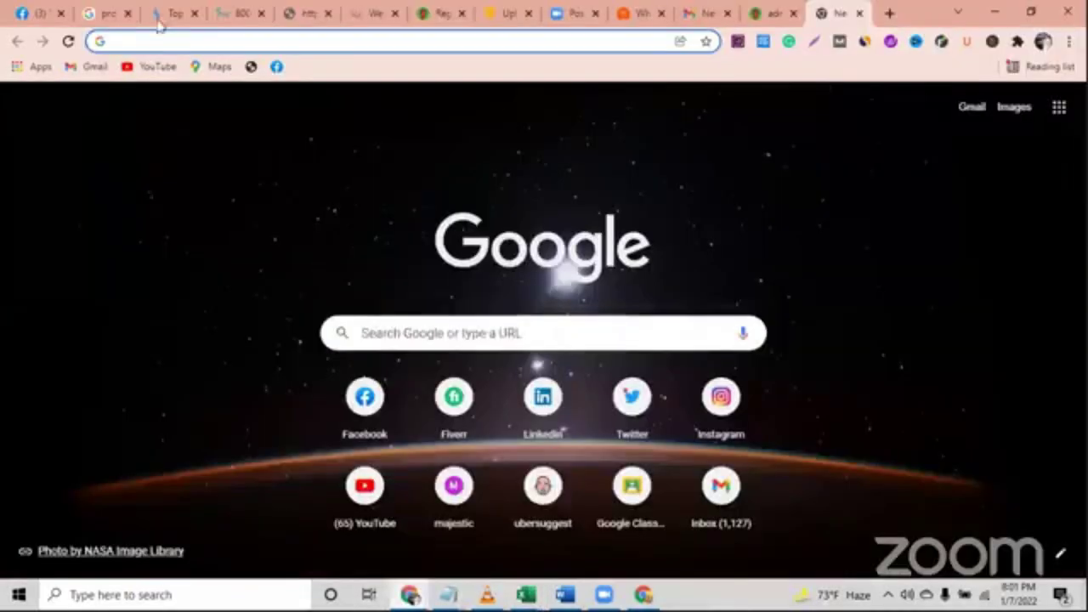
pyautogui.rightClick(93, 11)
pyautogui.click(134, 22)
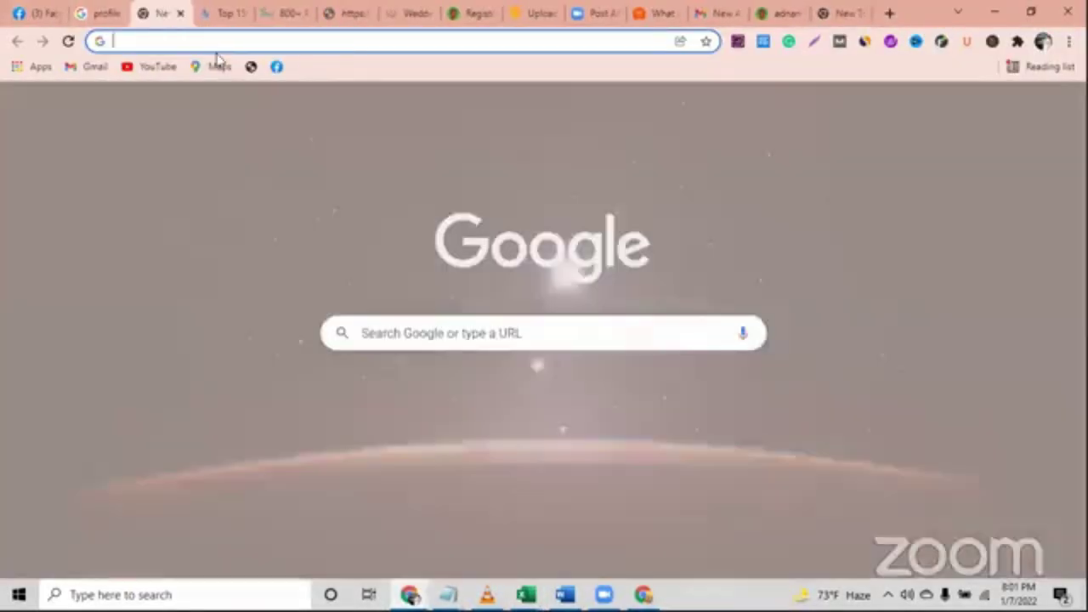
pyautogui.hotkey('ctrl', 'v')
pyautogui.press('Return')
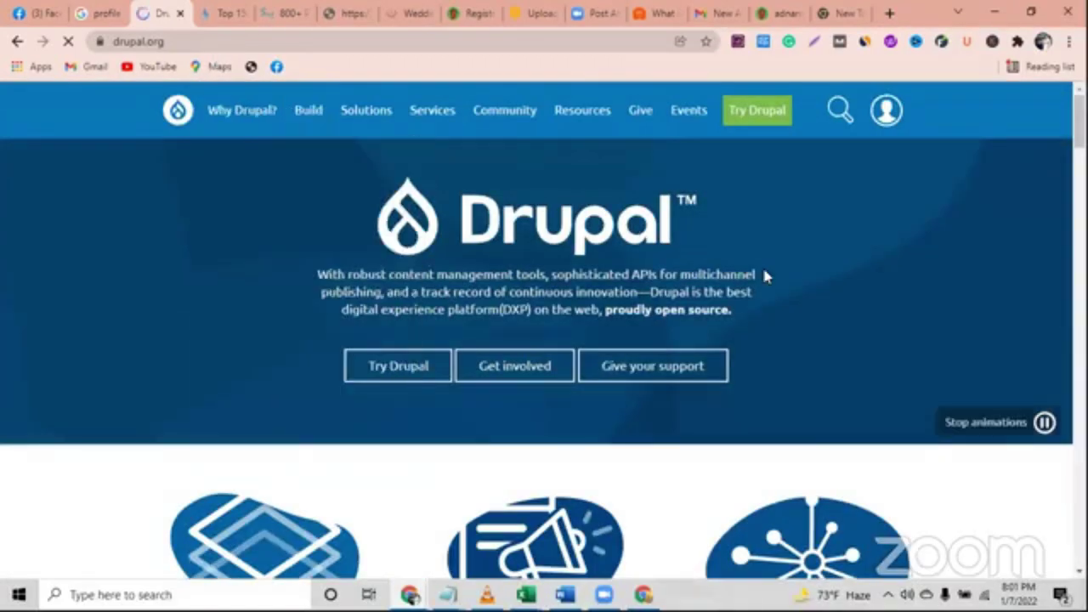
# Open Drupal.org's Create account registration page and review it.
pyautogui.moveTo(884, 114)
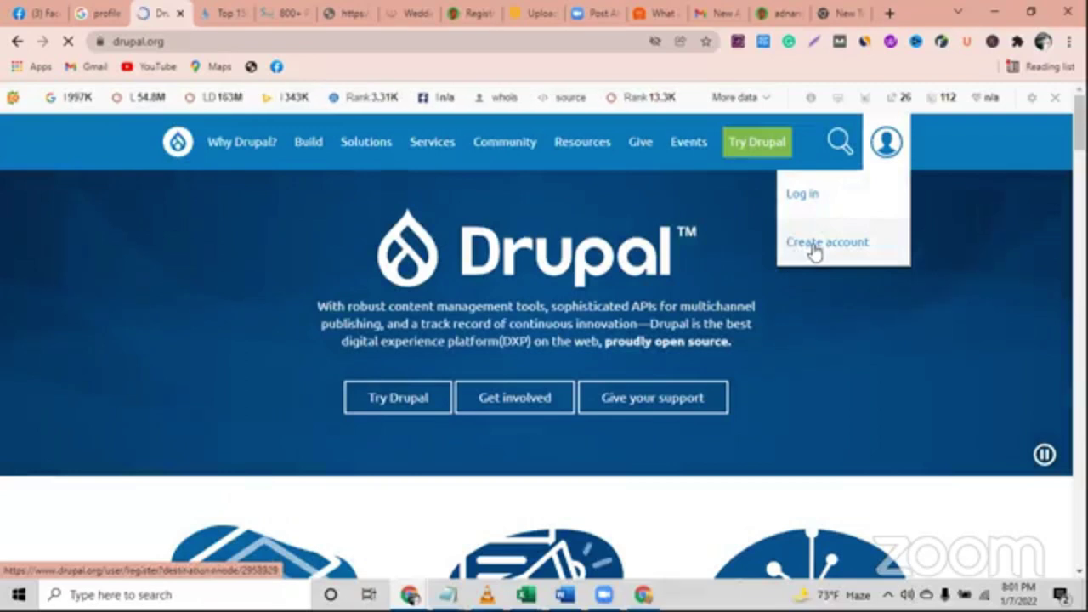
pyautogui.click(814, 249)
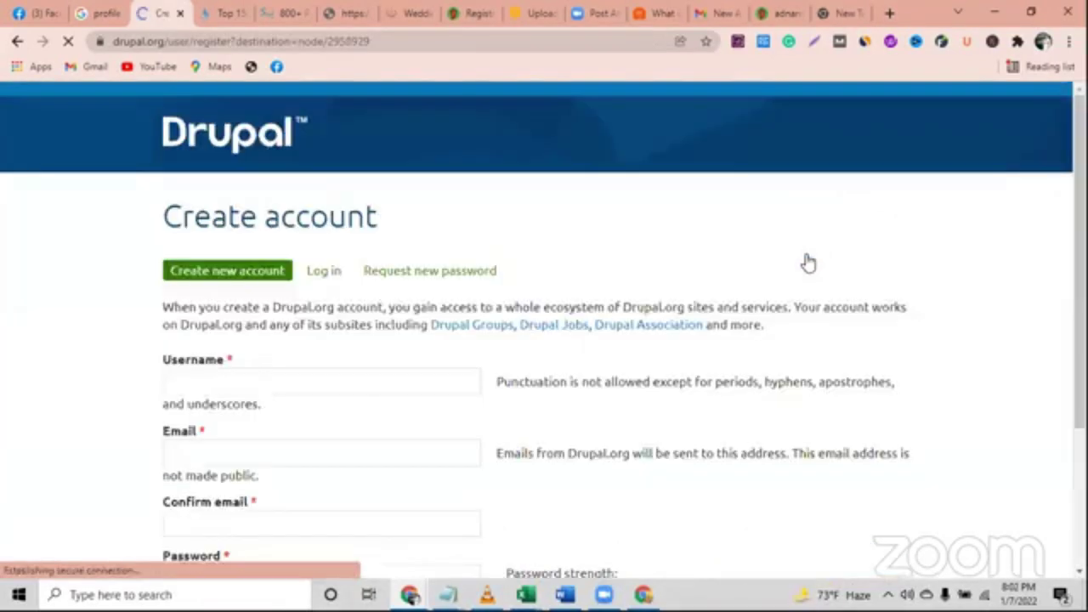
pyautogui.scroll(-3, 335, 396)
pyautogui.scroll(3, 334, 403)
pyautogui.scroll(-3, 333, 401)
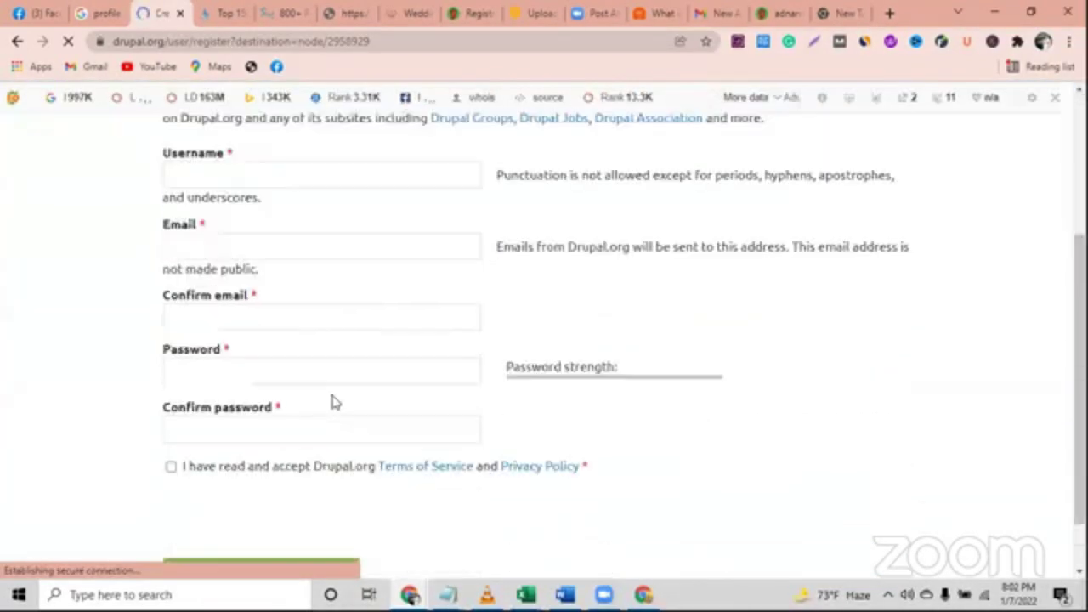
pyautogui.scroll(3, 332, 395)
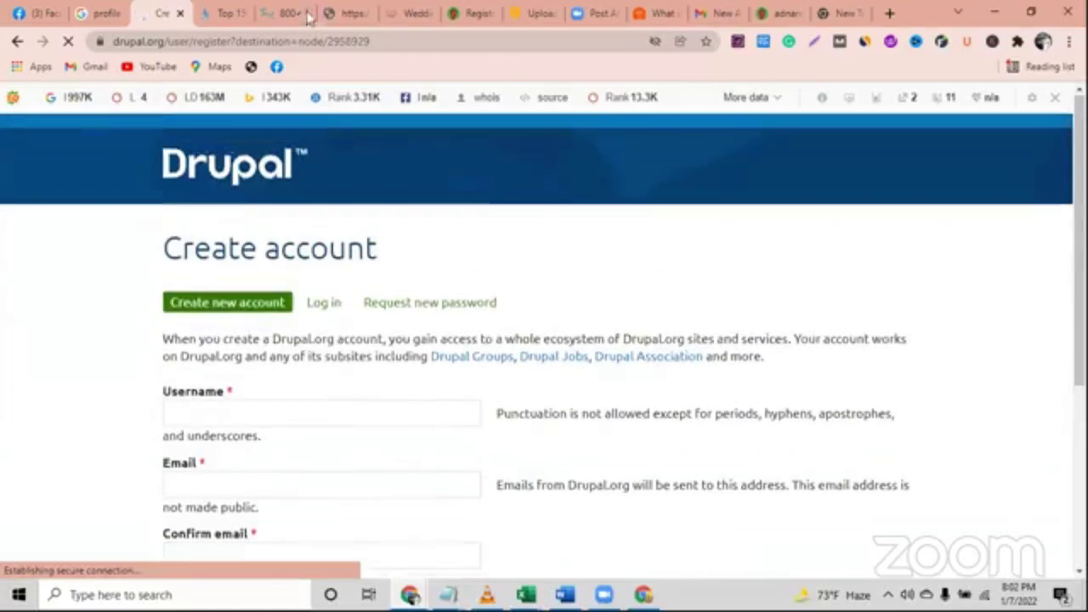
pyautogui.click(324, 13)
pyautogui.click(173, 12)
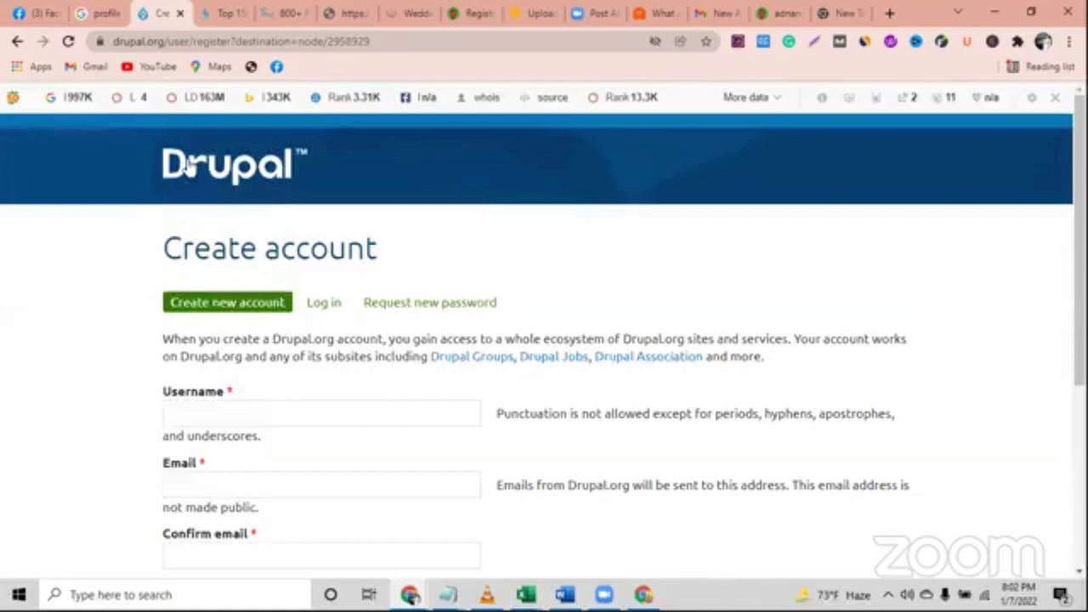
# Open a new tab beside the Drupal tab and load forestofflowers.com.
pyautogui.rightClick(140, 24)
pyautogui.click(146, 21)
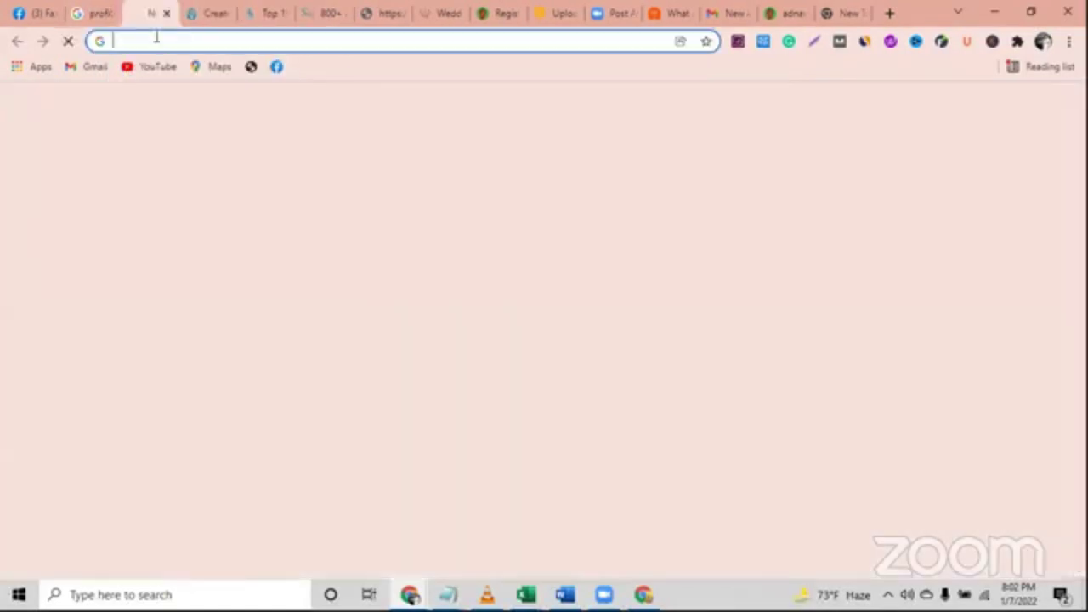
pyautogui.write('fore')
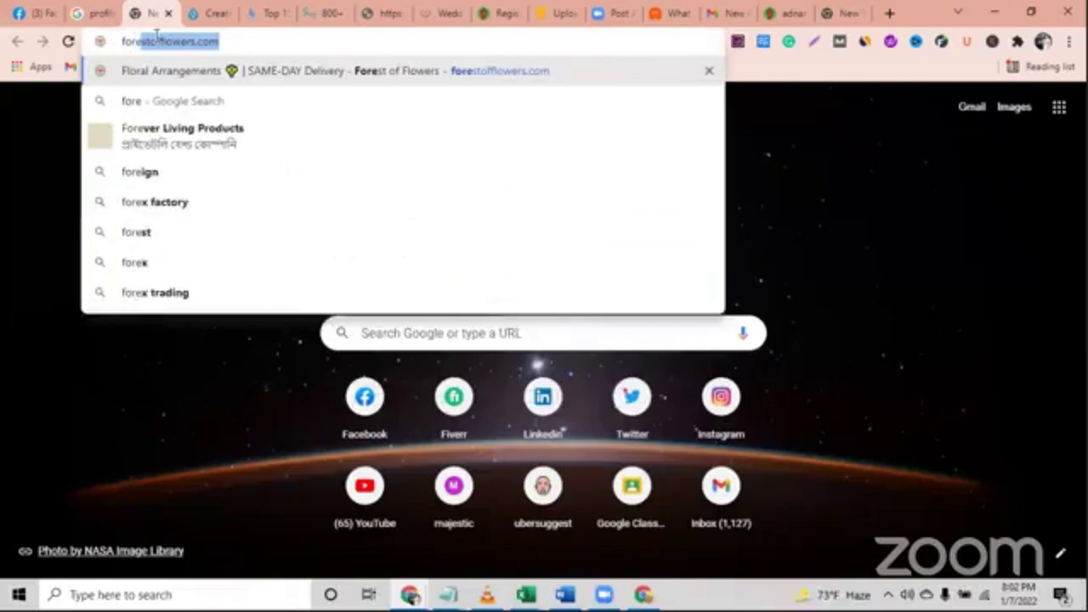
pyautogui.press('Return')
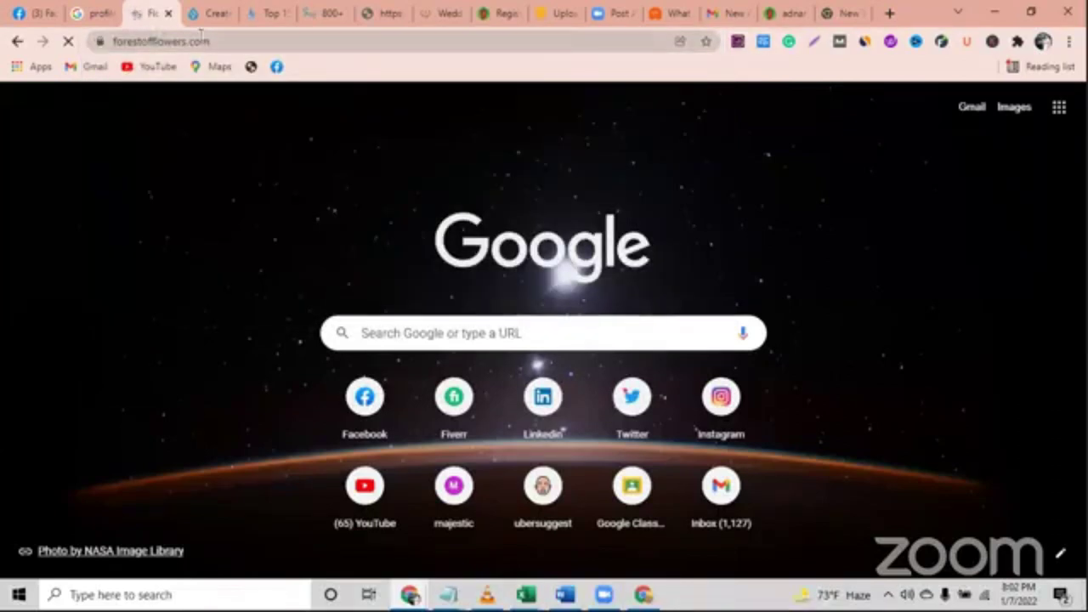
pyautogui.click(242, 42)
pyautogui.click(308, 43)
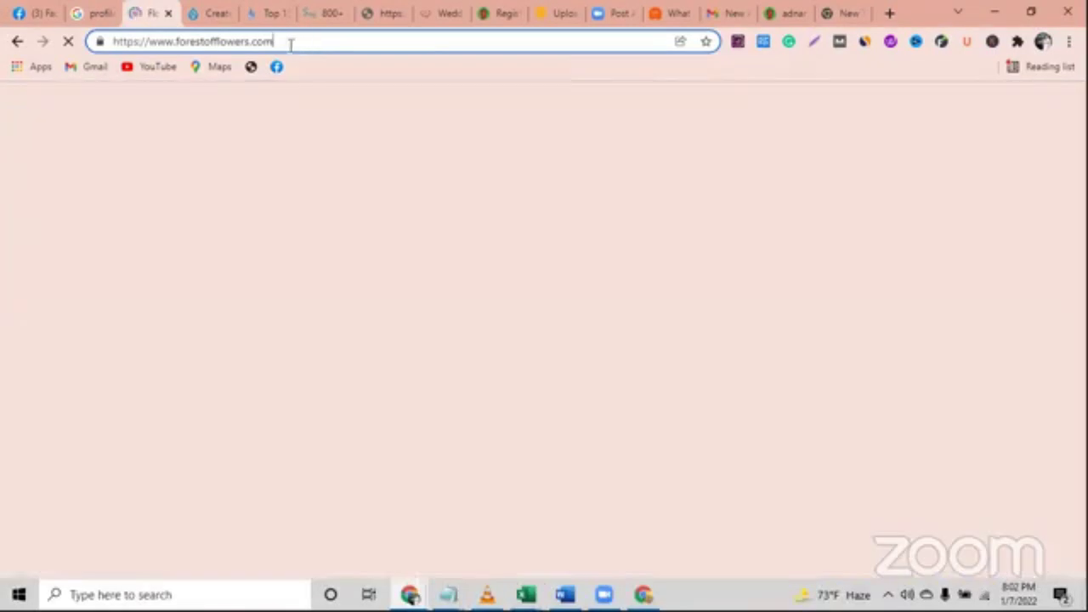
# Copy forestofflowers from the shop's address and paste it into Drupal's Username with added digits.
pyautogui.click(212, 13)
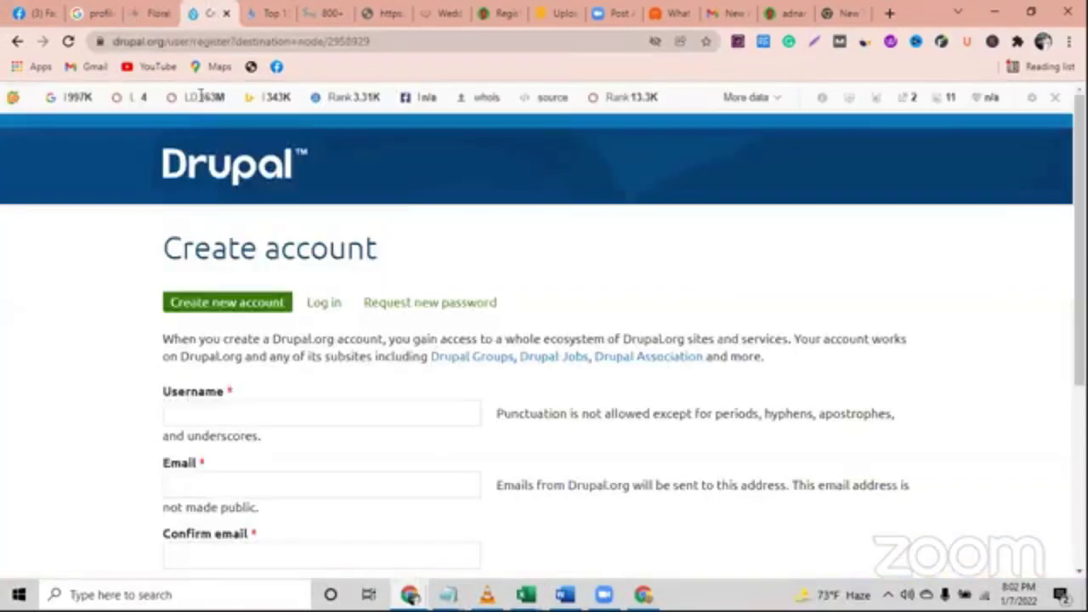
pyautogui.click(146, 13)
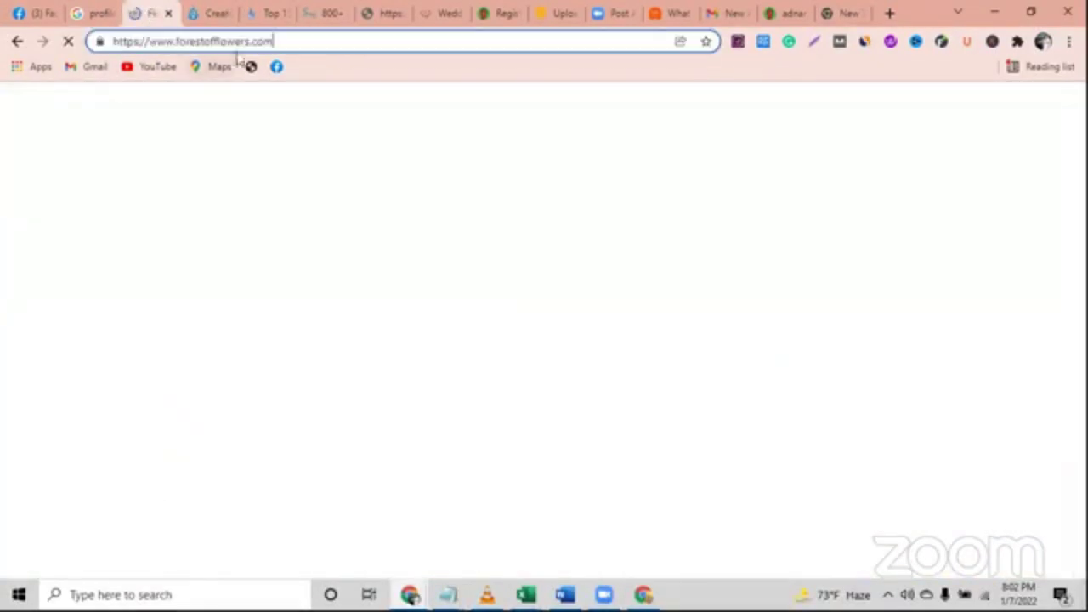
pyautogui.moveTo(248, 41); pyautogui.dragTo(175, 41)
pyautogui.hotkey('ctrl', 'c')
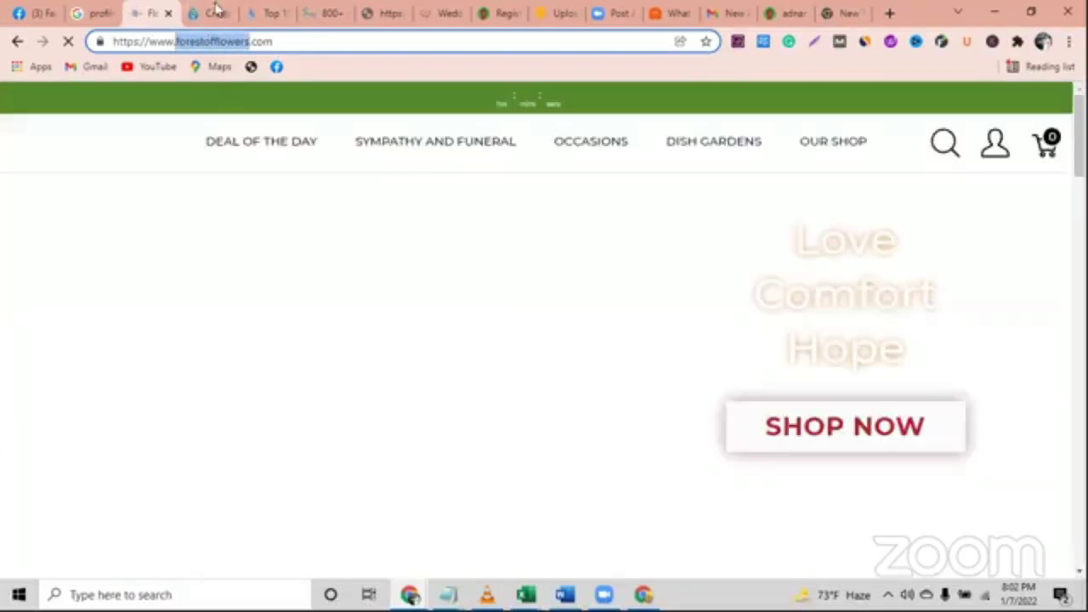
pyautogui.click(201, 19)
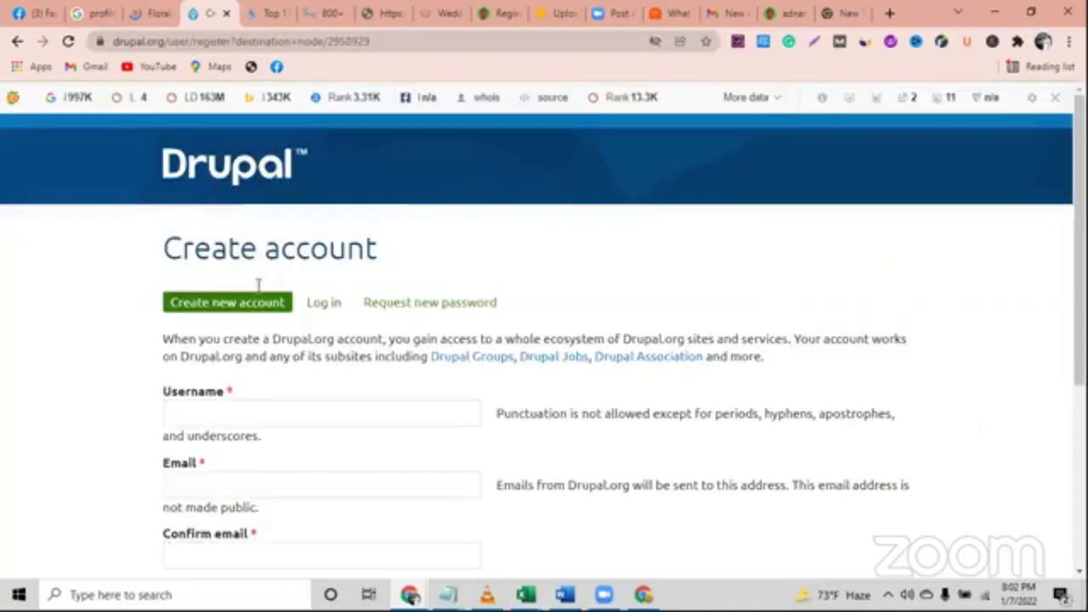
pyautogui.click(235, 415)
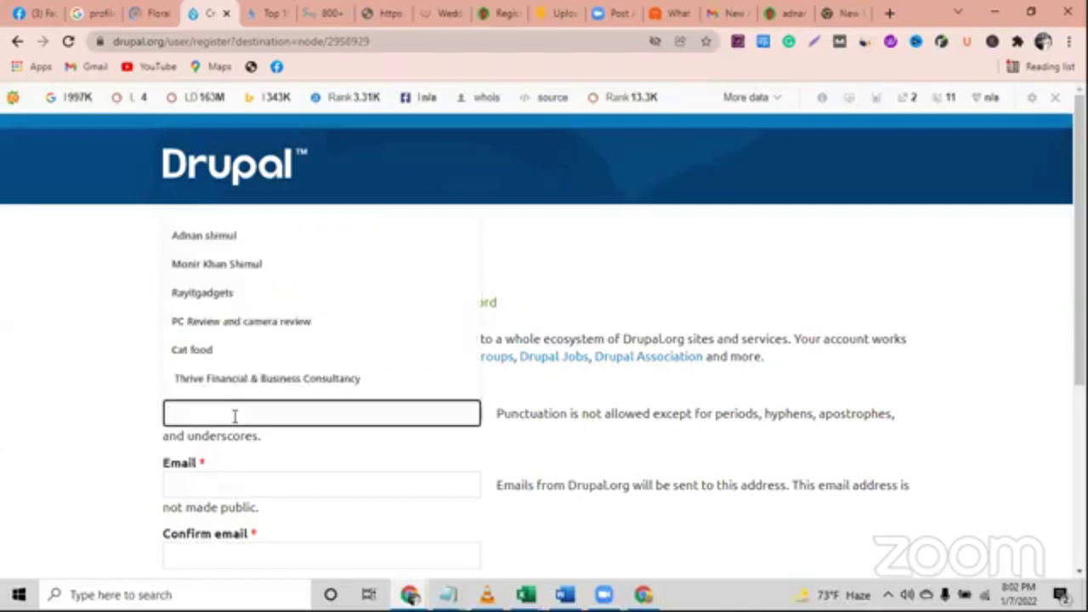
pyautogui.hotkey('ctrl', 'v')
pyautogui.write('45')
# Fill in the account e-mail address in the Email field and select it for copying.
pyautogui.scroll(-2, 266, 410)
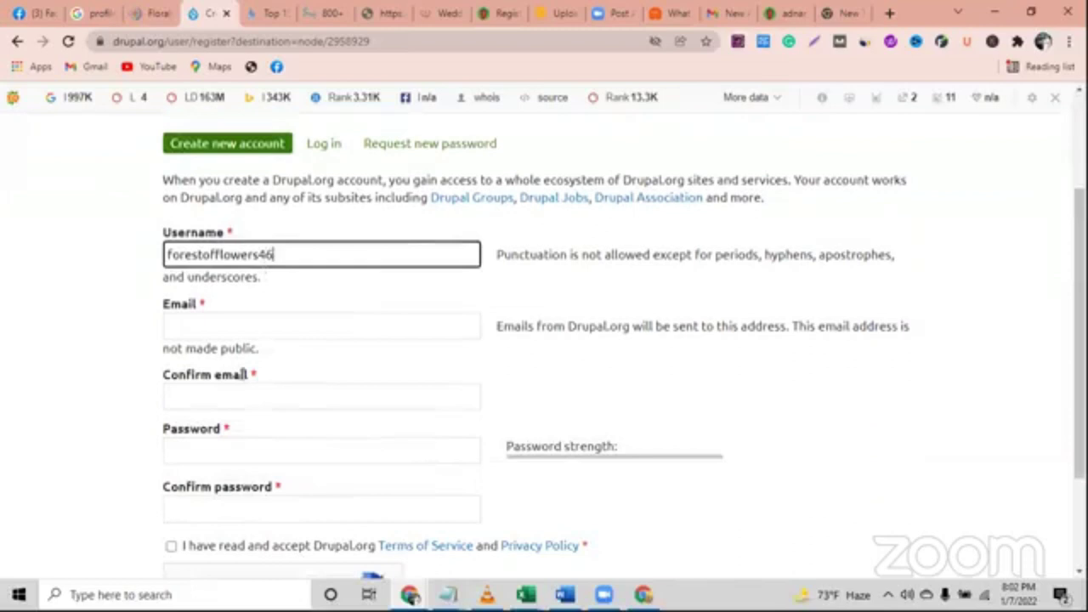
pyautogui.click(212, 331)
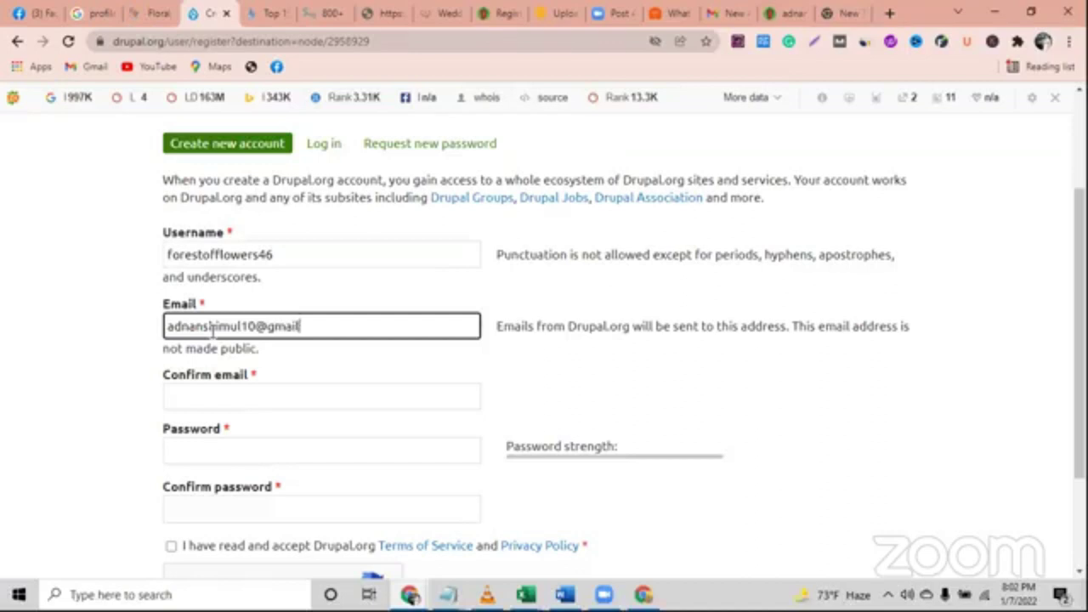
pyautogui.click(191, 395)
pyautogui.moveTo(355, 320); pyautogui.dragTo(163, 339)
pyautogui.hotkey('ctrl', 'c')
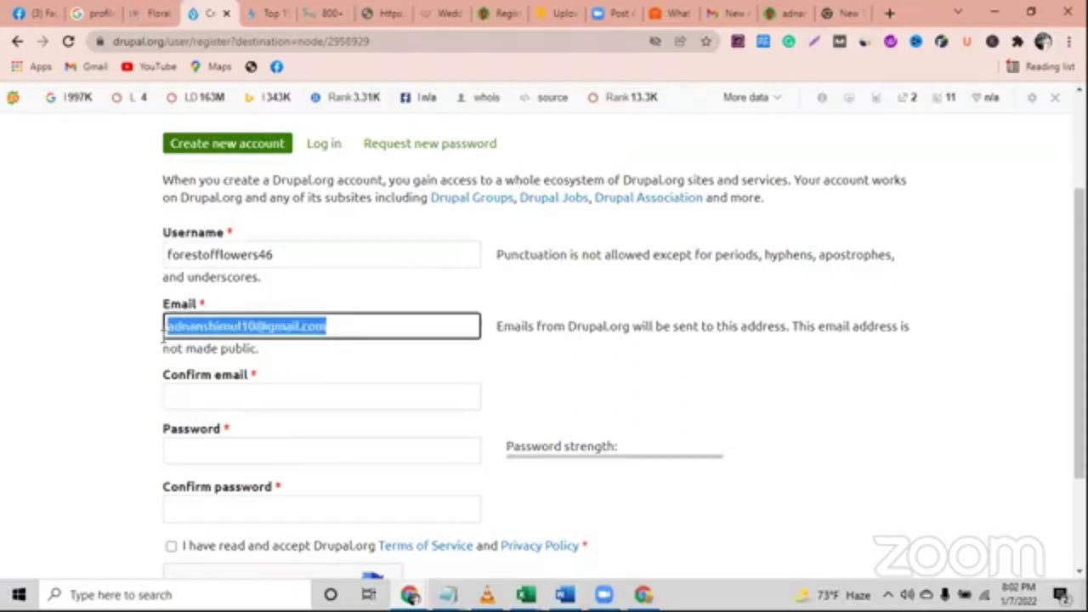
# Paste the e-mail into Confirm email and type the account password.
pyautogui.click(204, 396)
pyautogui.hotkey('ctrl', 'v')
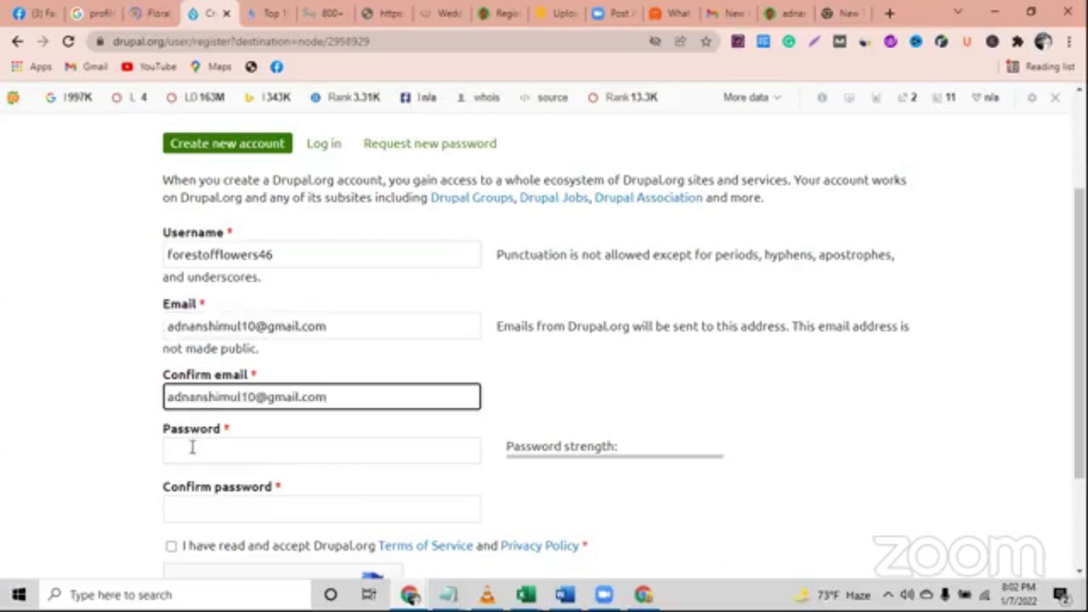
pyautogui.click(191, 450)
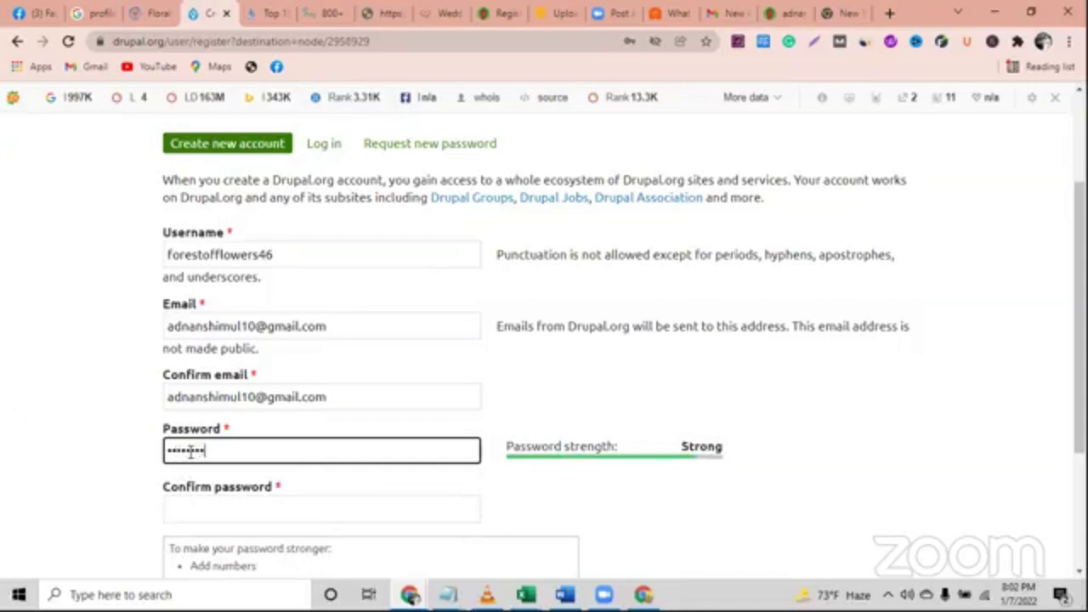
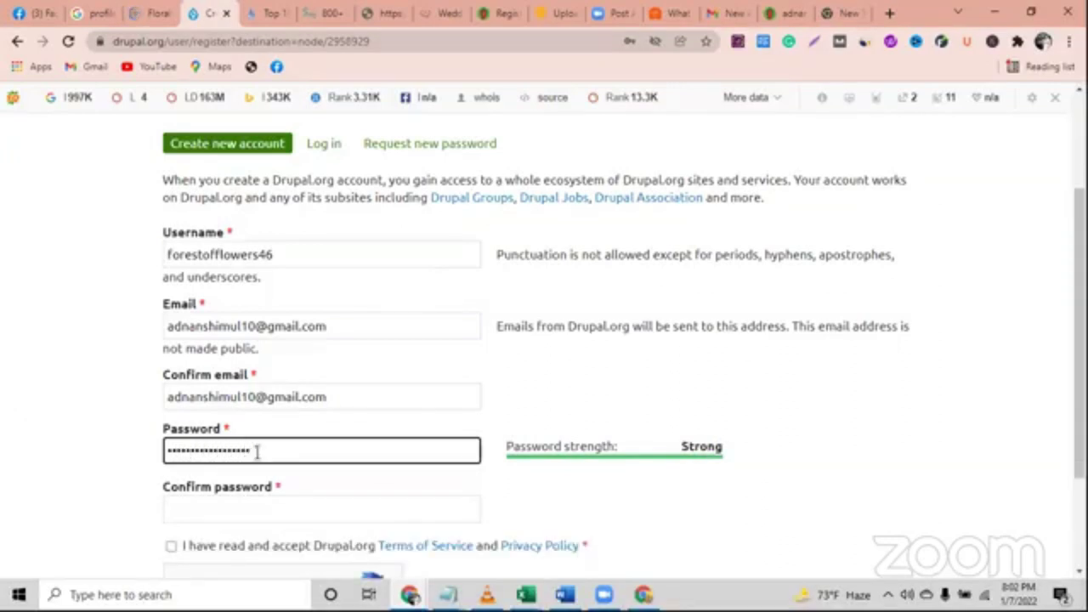
# Clear the mismatched Confirm password, then copy the Password entry into it.
pyautogui.click(261, 503)
pyautogui.moveTo(278, 451); pyautogui.dragTo(109, 456)
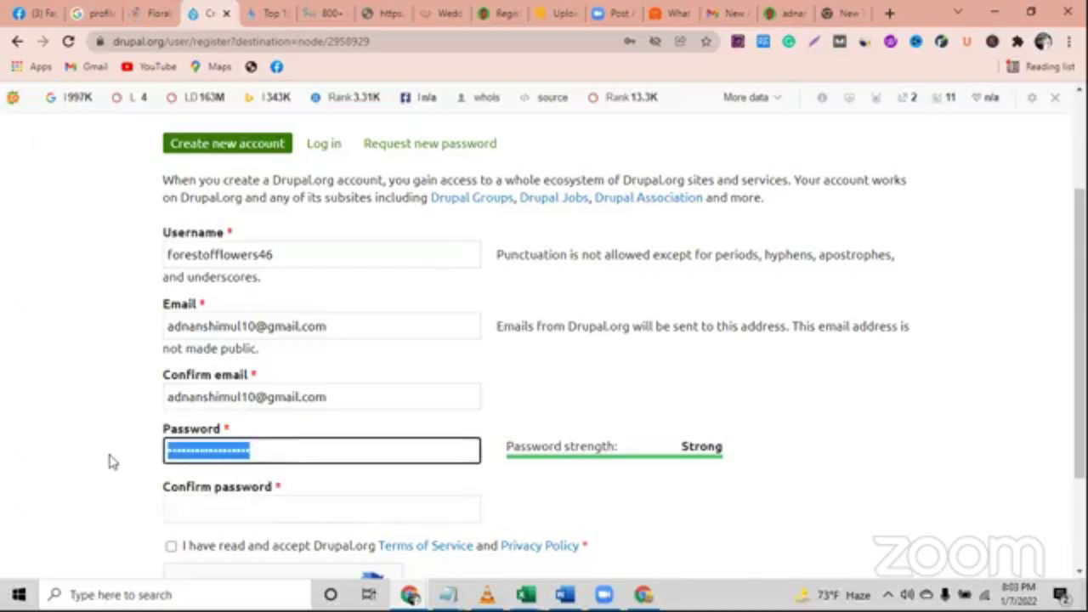
pyautogui.click(190, 515)
pyautogui.hotkey('ctrl', 'v')
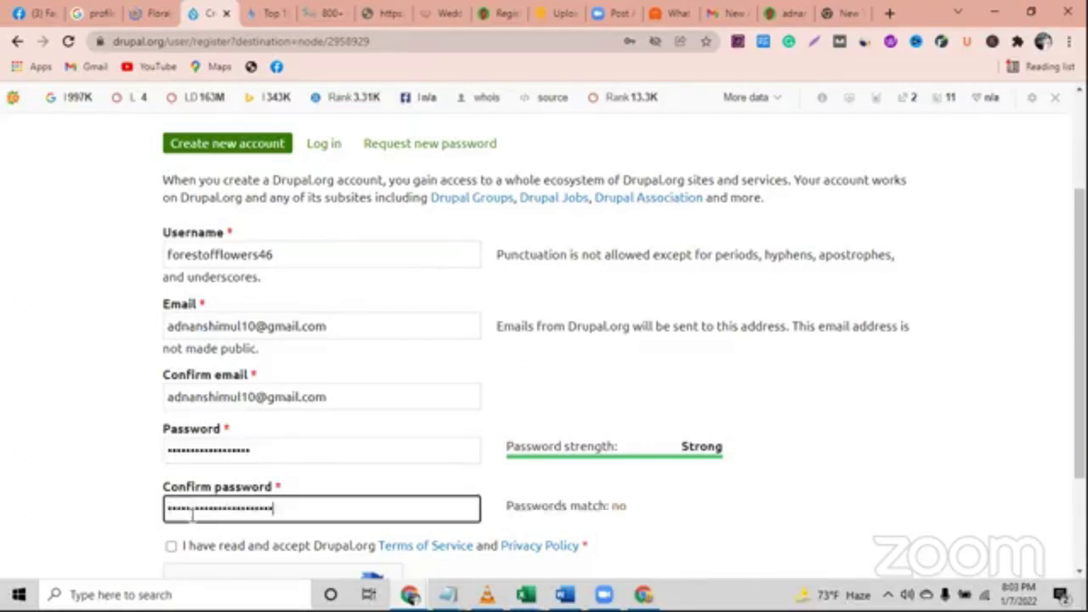
pyautogui.hotkey('ctrl', 'a')
pyautogui.press('BackSpace')
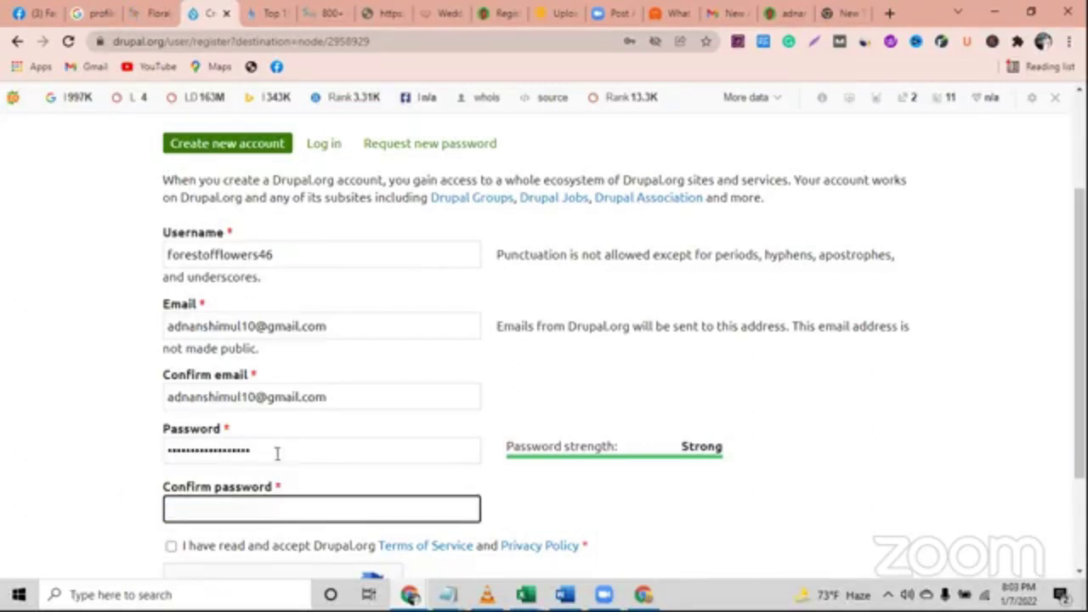
pyautogui.moveTo(277, 452); pyautogui.dragTo(132, 461)
pyautogui.rightClick(181, 450)
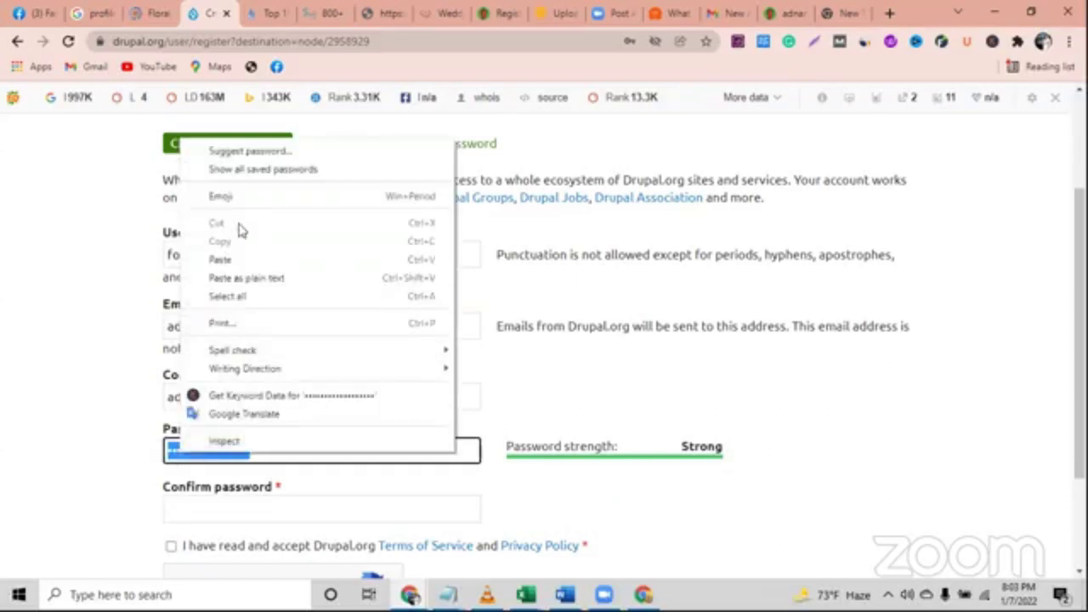
pyautogui.click(257, 507)
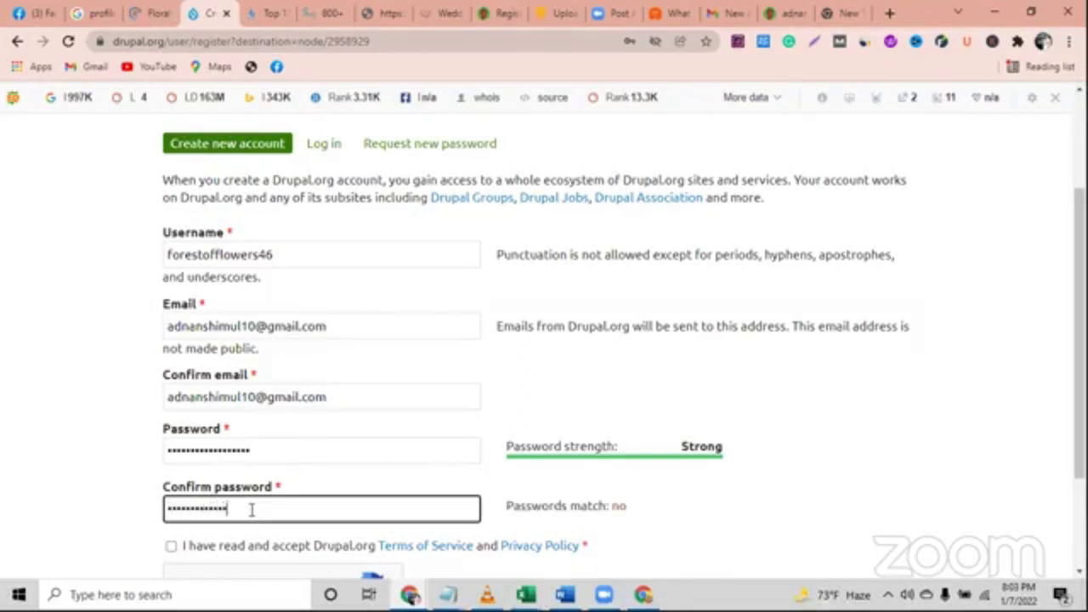
pyautogui.scroll(-2, 252, 508)
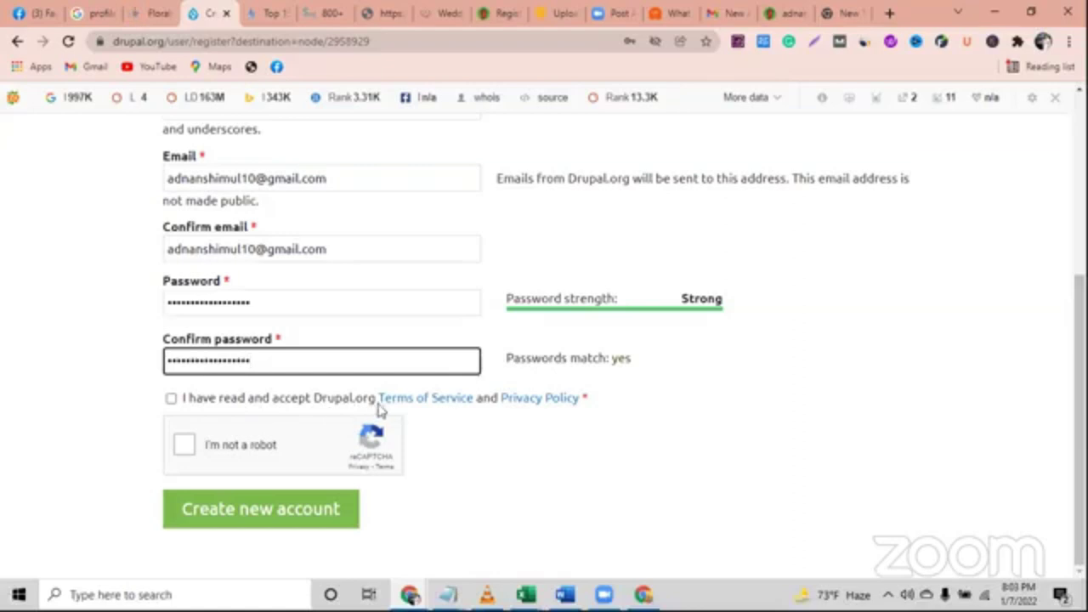
# Accept the Terms of Service and Privacy Policy and start the I'm not a robot check.
pyautogui.scroll(4, 430, 400)
pyautogui.scroll(-4, 431, 396)
pyautogui.scroll(2, 432, 399)
pyautogui.scroll(-2, 431, 399)
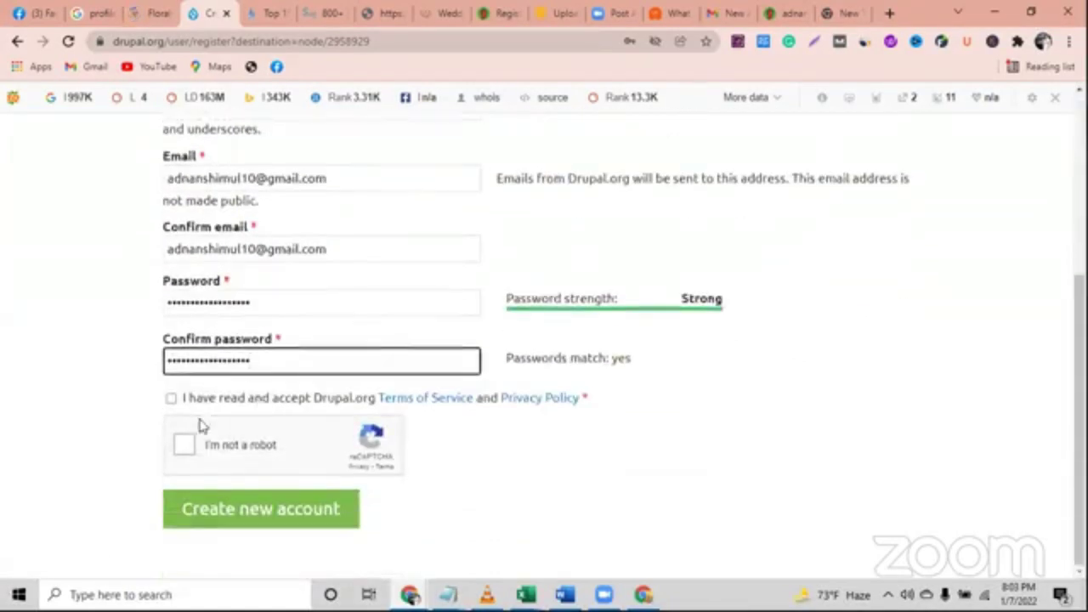
pyautogui.click(171, 398)
pyautogui.click(182, 445)
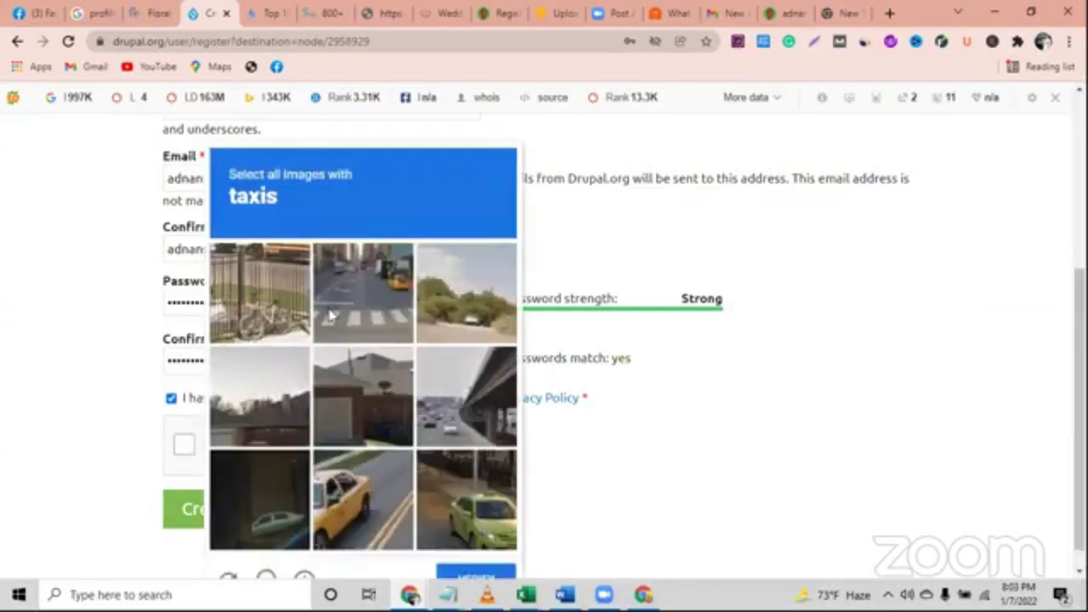
# Select the taxi tiles, verify the challenge, and create the forestofflowers46 account.
pyautogui.click(292, 315)
pyautogui.scroll(-1, 429, 459)
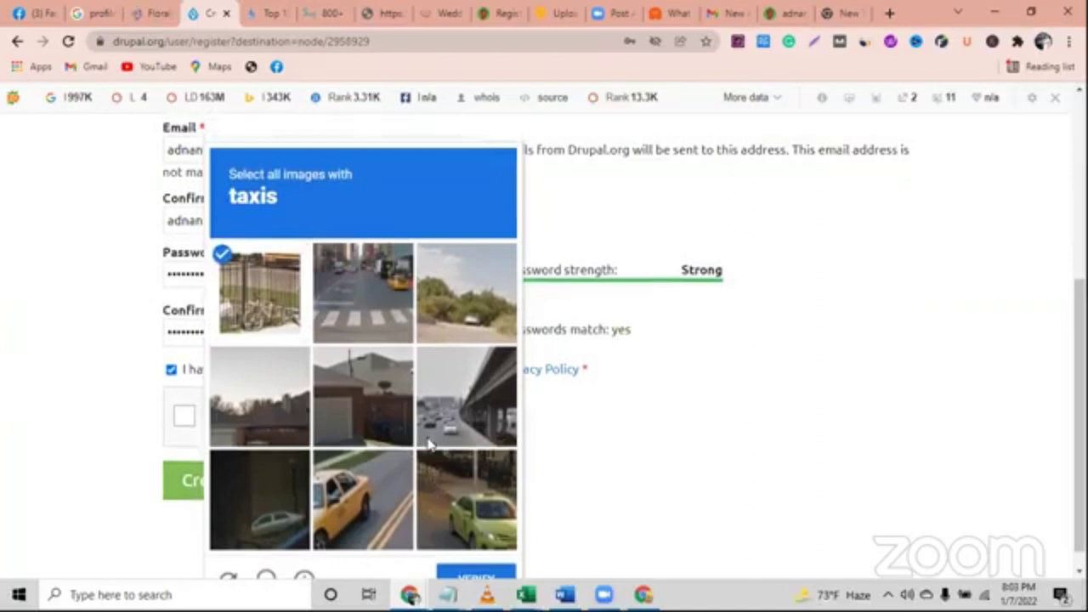
pyautogui.click(295, 318)
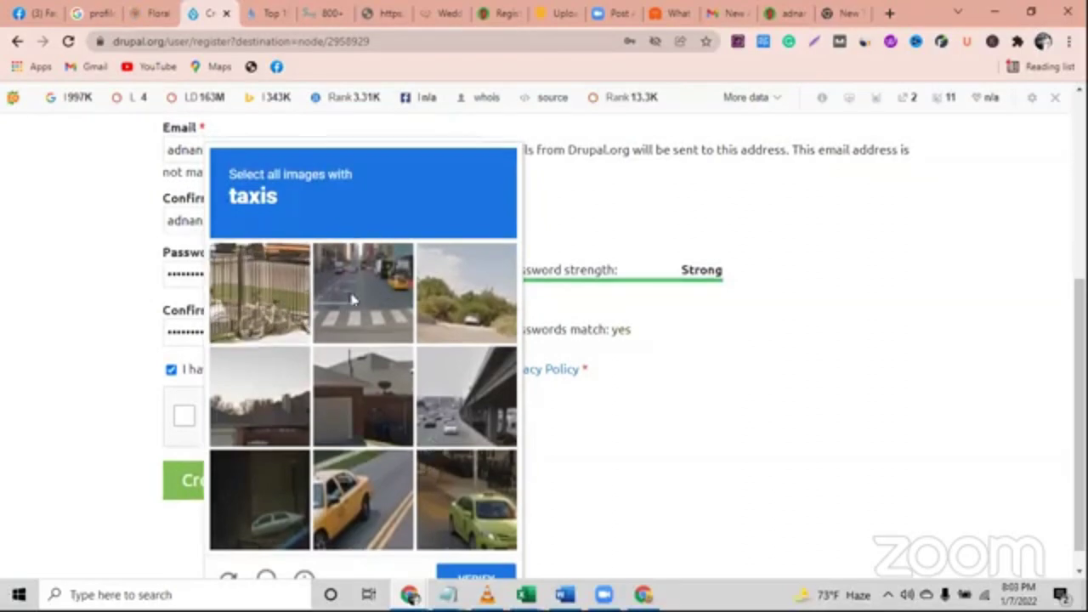
pyautogui.click(353, 299)
pyautogui.click(372, 478)
pyautogui.click(451, 494)
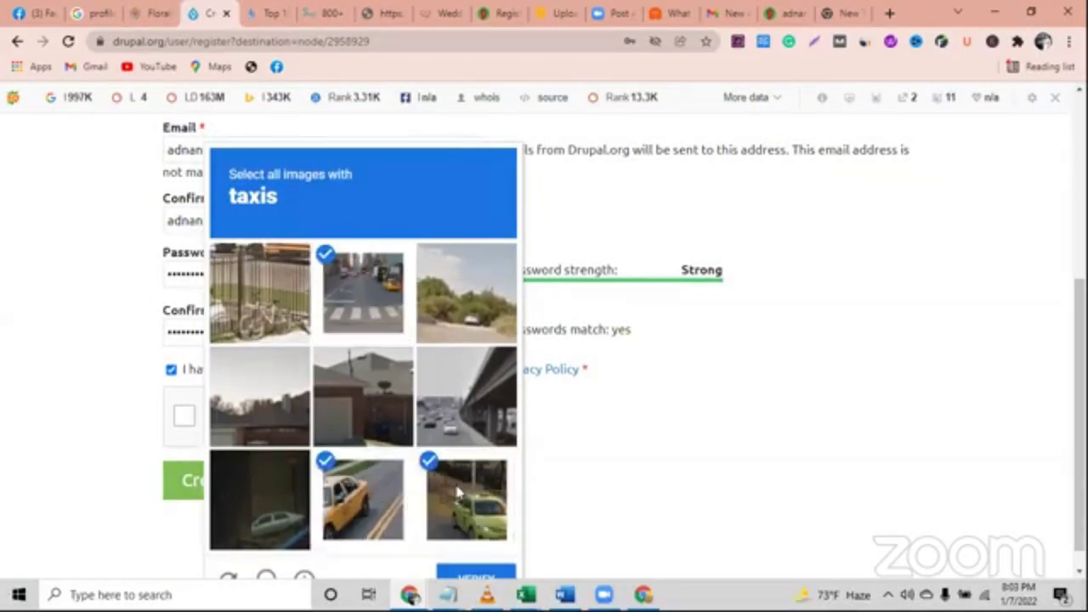
pyautogui.click(479, 576)
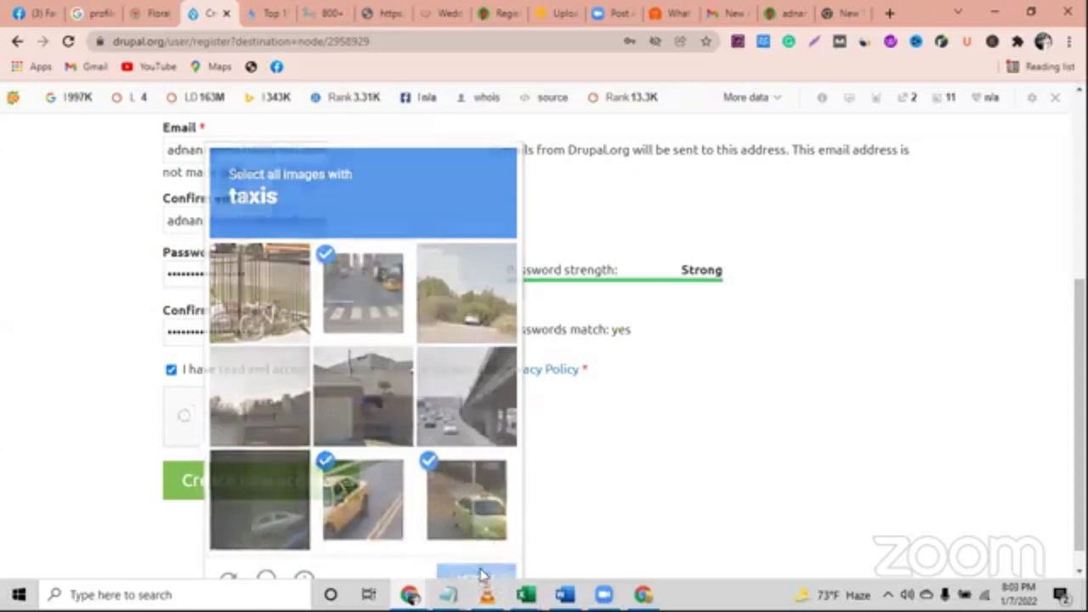
pyautogui.click(288, 518)
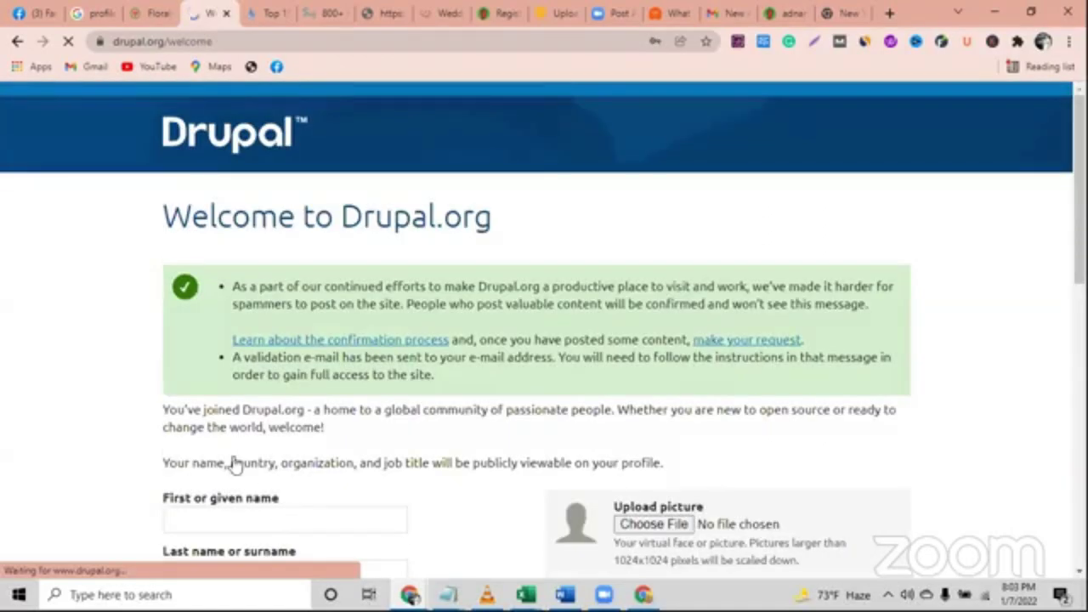
# Choose Never on Chrome's save-password prompt, then switch away from the Drupal welcome page.
pyautogui.scroll(-3, 267, 466)
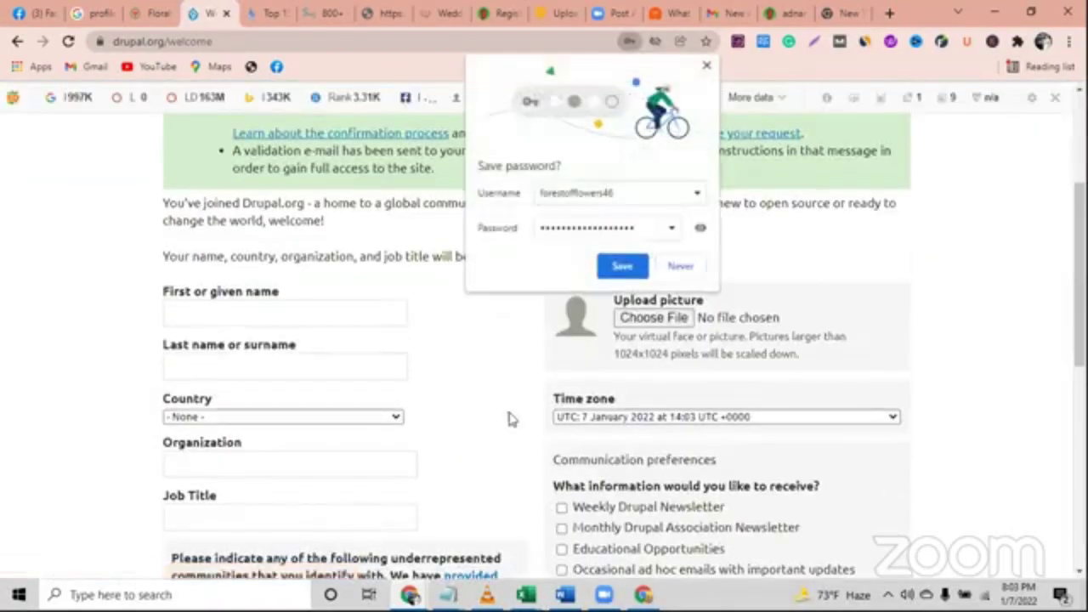
pyautogui.click(683, 267)
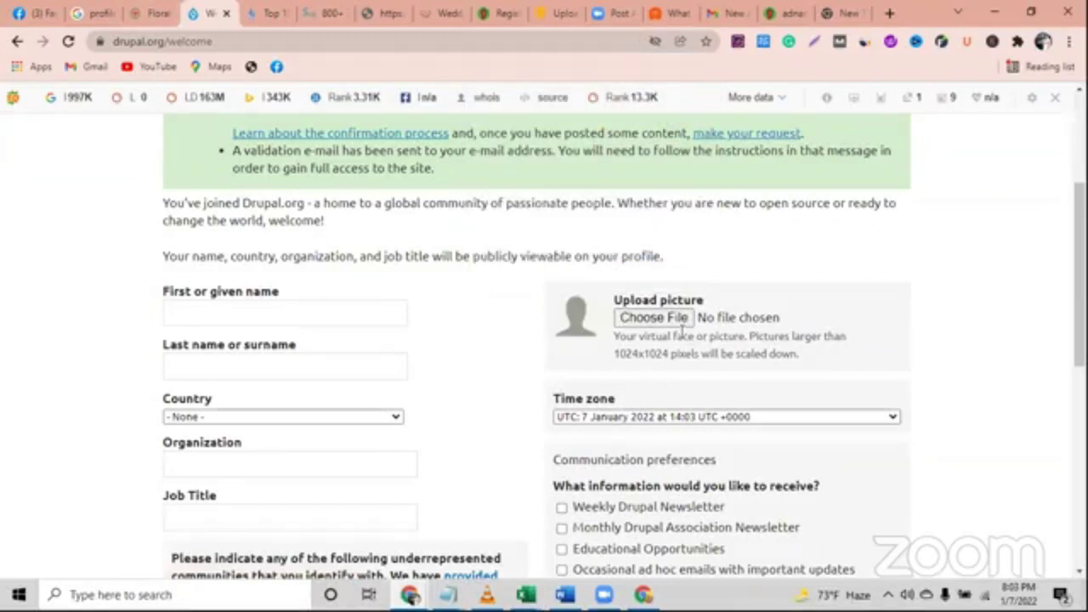
pyautogui.scroll(-2, 642, 330)
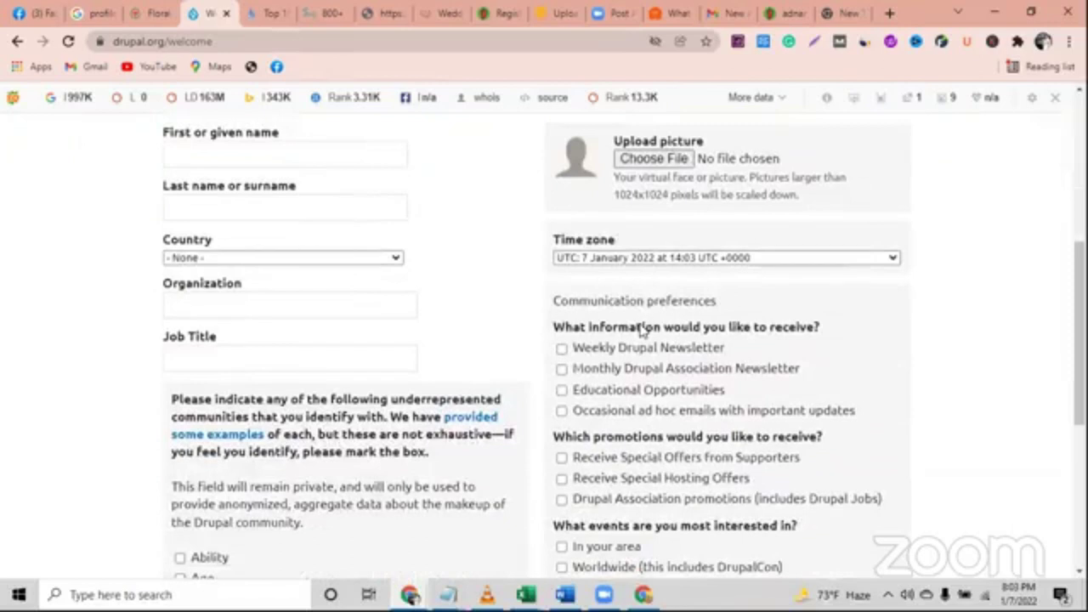
pyautogui.scroll(-2, 655, 333)
pyautogui.scroll(3, 659, 348)
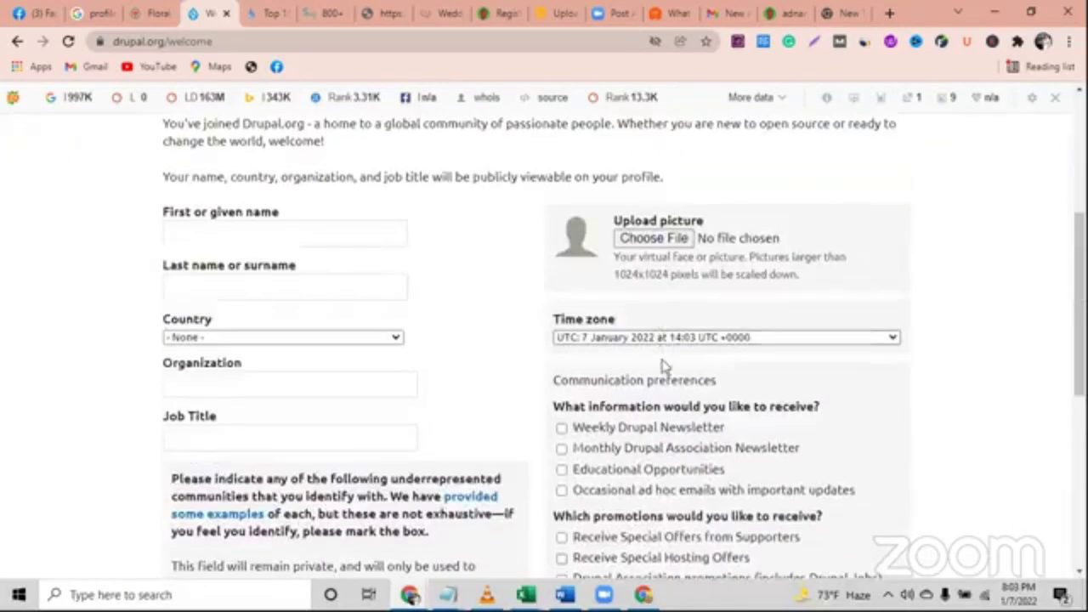
pyautogui.scroll(4, 665, 366)
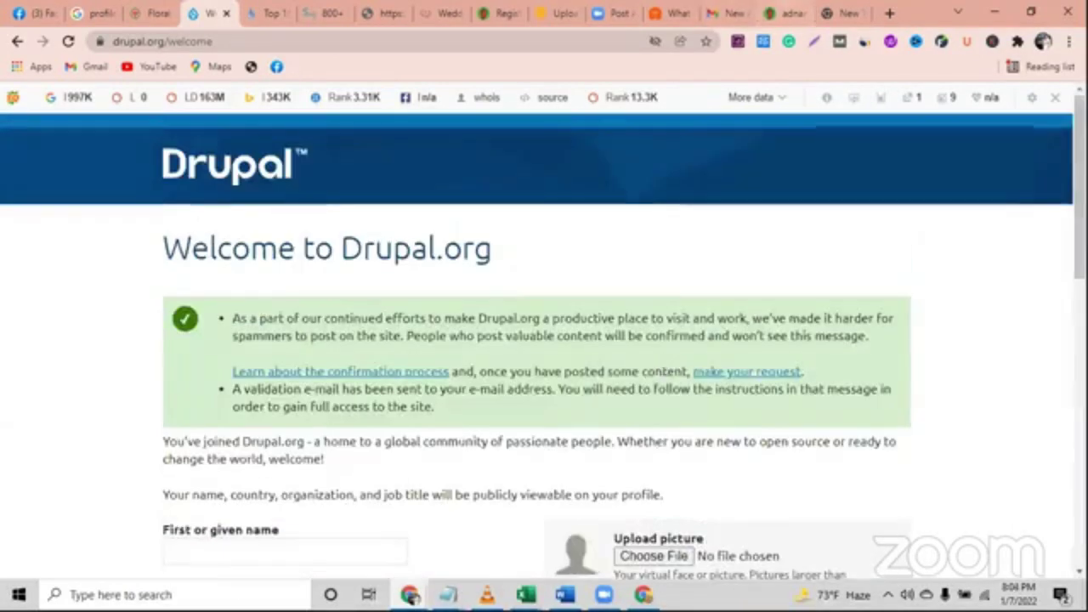
pyautogui.hotkey('ctrl', '9')
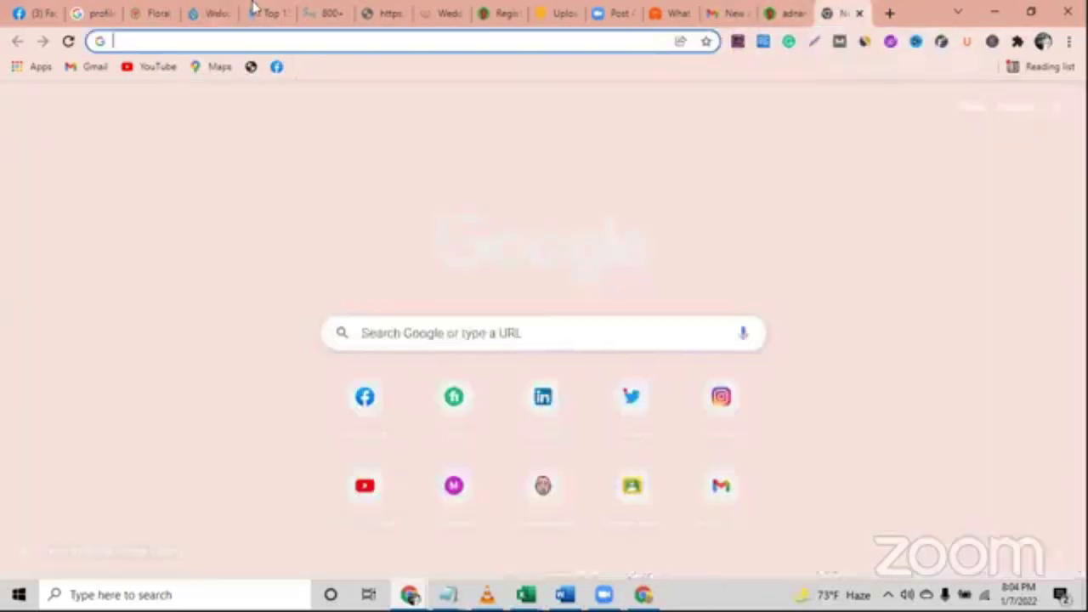
# In the Gmail inbox, open the Welcome to Drupal.org email and follow its verification link.
pyautogui.hotkey('ctrl', 'shift', 'Tab')
pyautogui.hotkey('ctrl', 'shift', 'Tab')
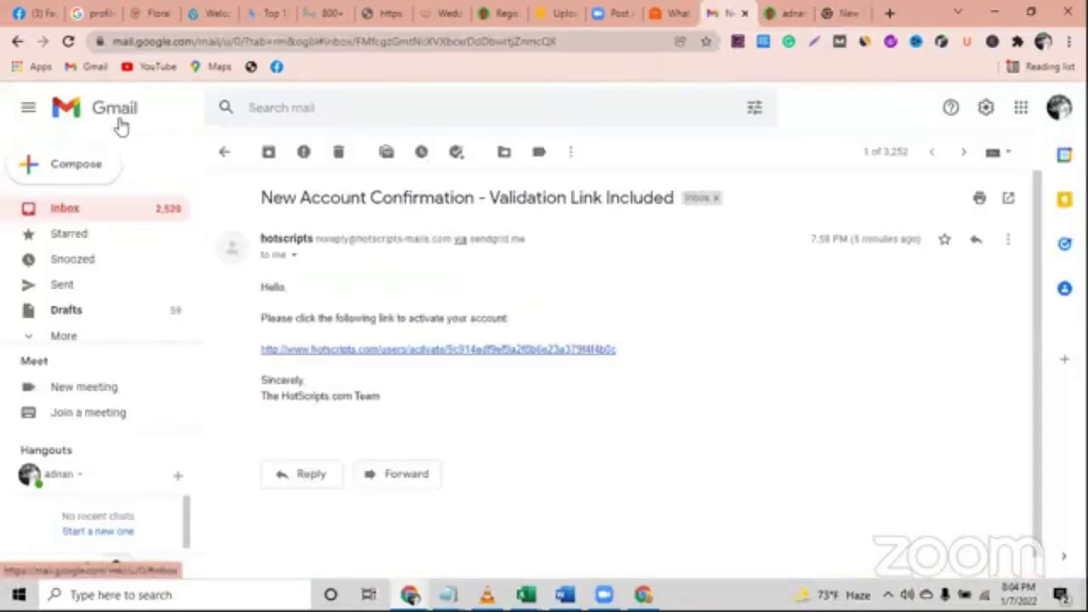
pyautogui.click(123, 119)
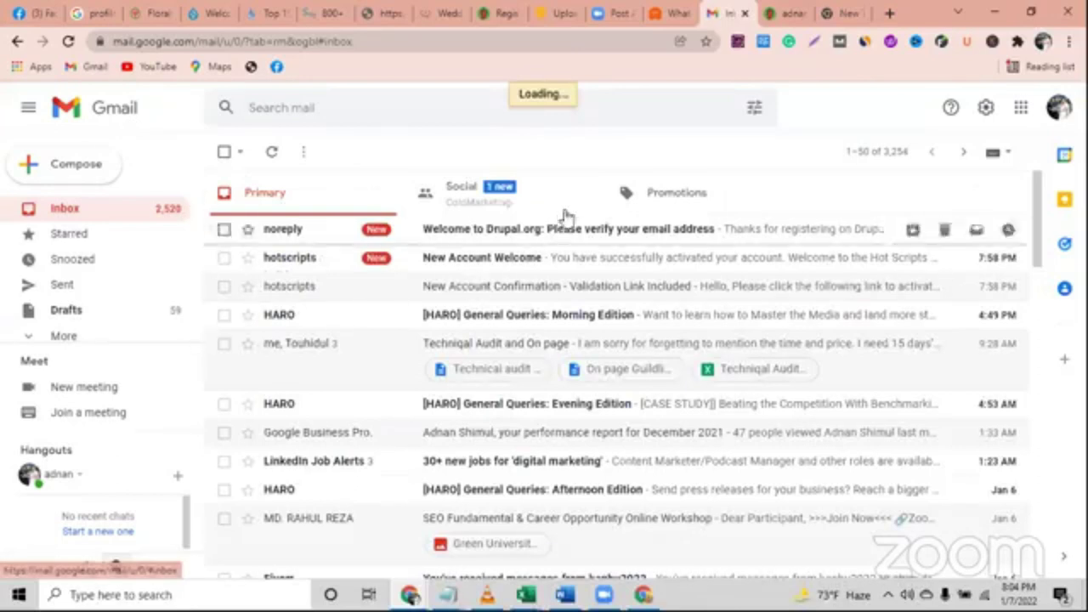
pyautogui.click(566, 229)
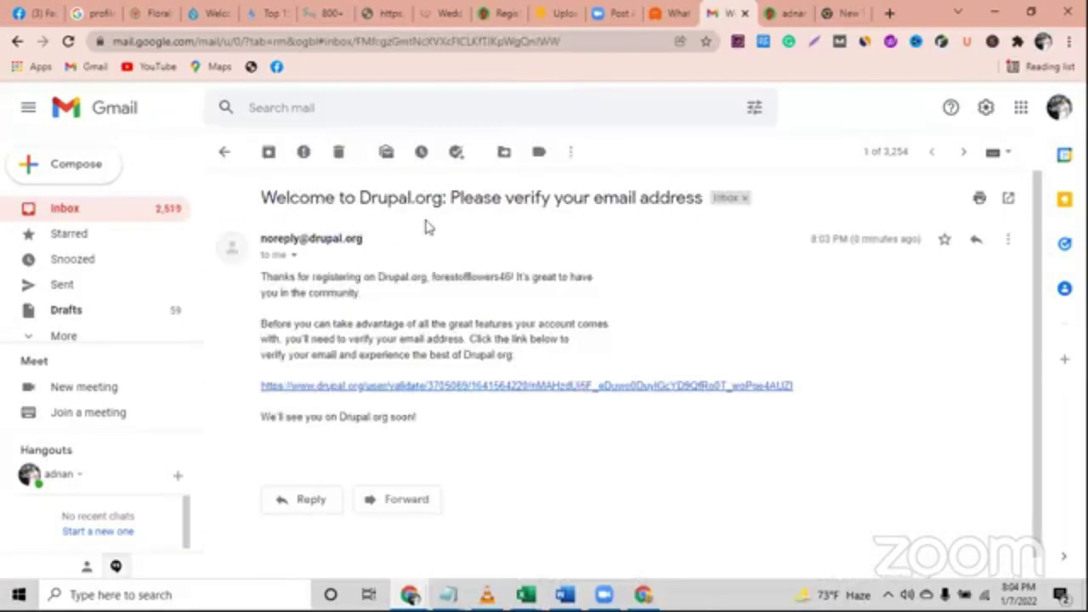
pyautogui.click(528, 391)
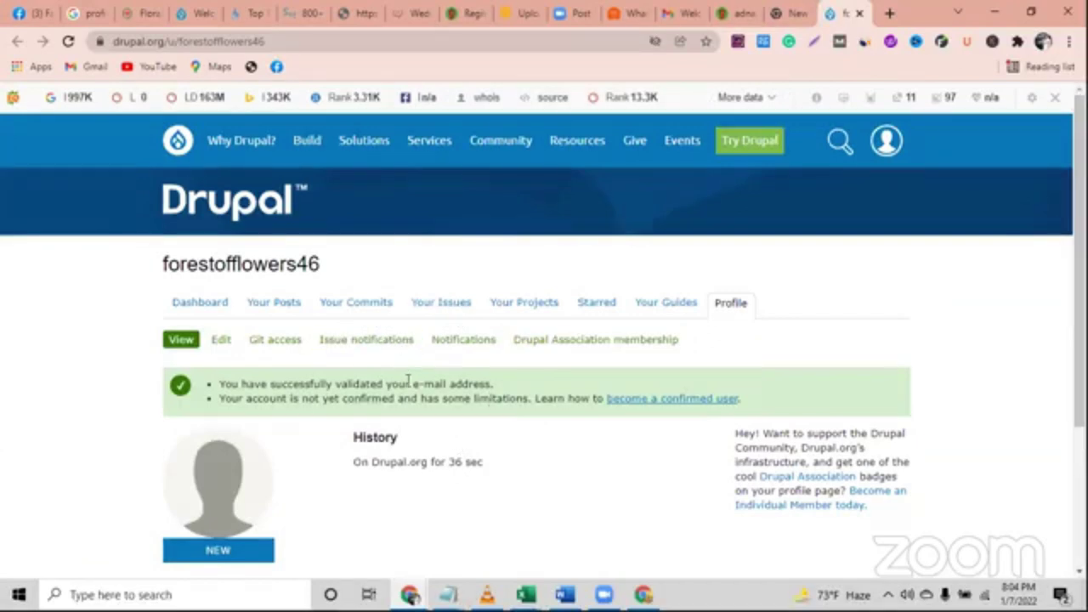
# Scroll the validated forestofflowers46 profile page and go to its Edit tab.
pyautogui.scroll(-1, 409, 380)
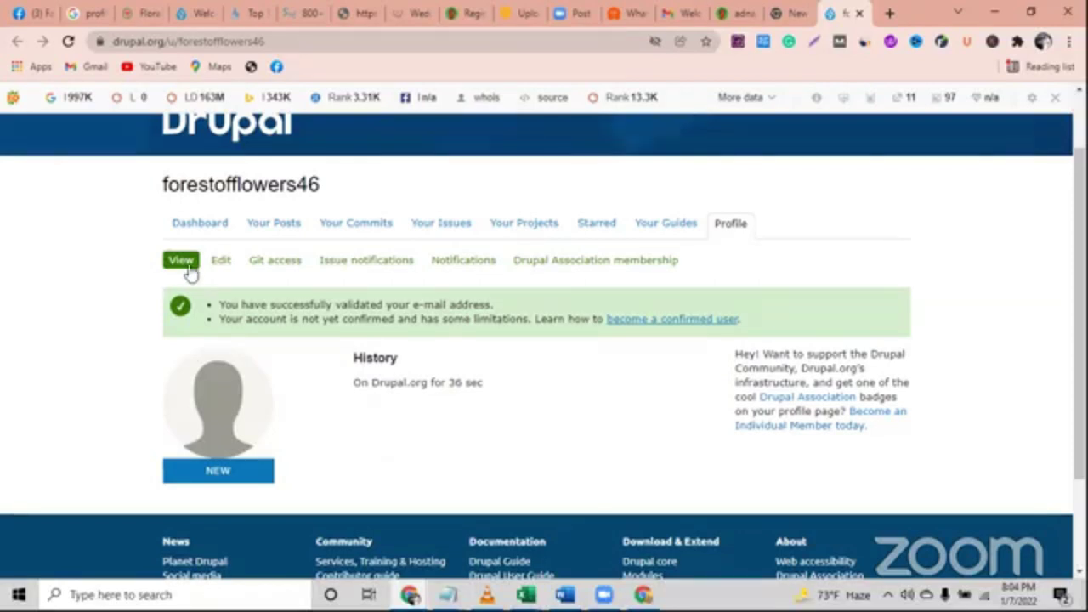
pyautogui.click(219, 265)
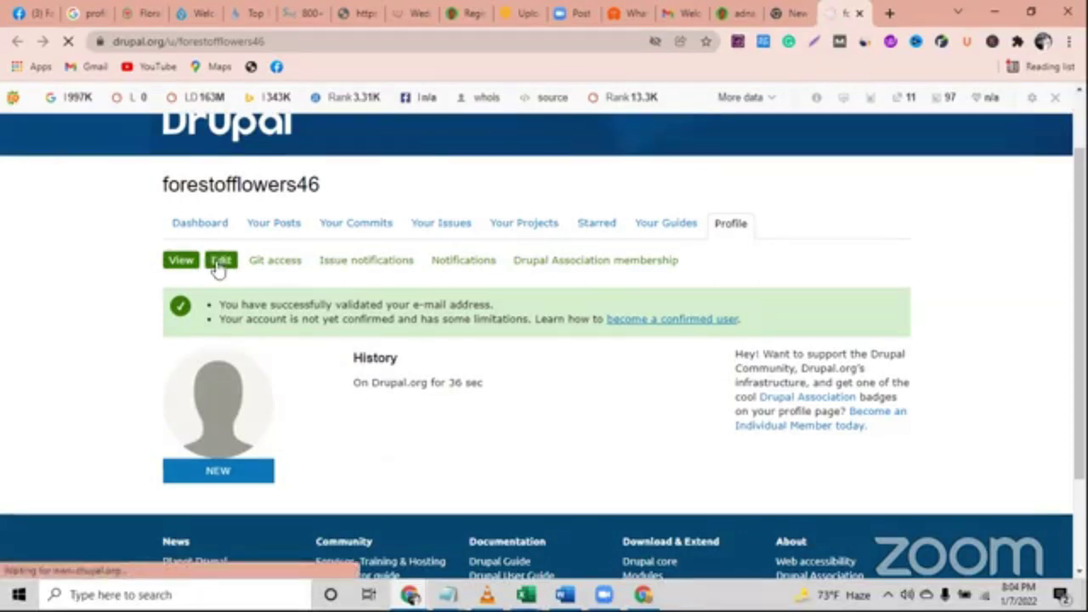
# Save the forestofflowers.com logo as an SVG in Downloads, then return to the Drupal edit tab.
pyautogui.click(141, 13)
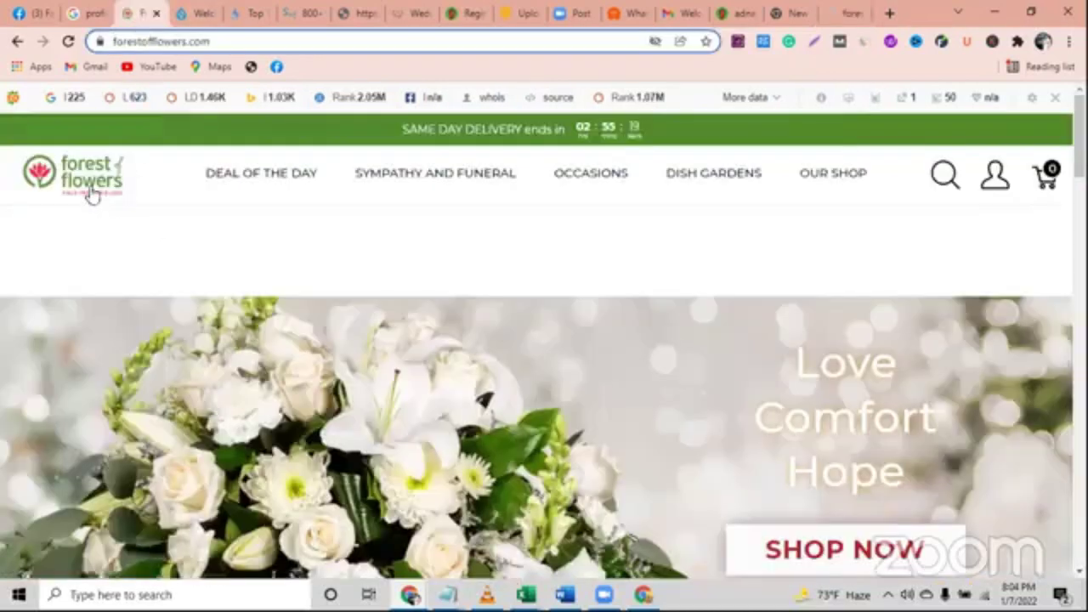
pyautogui.rightClick(89, 180)
pyautogui.click(149, 380)
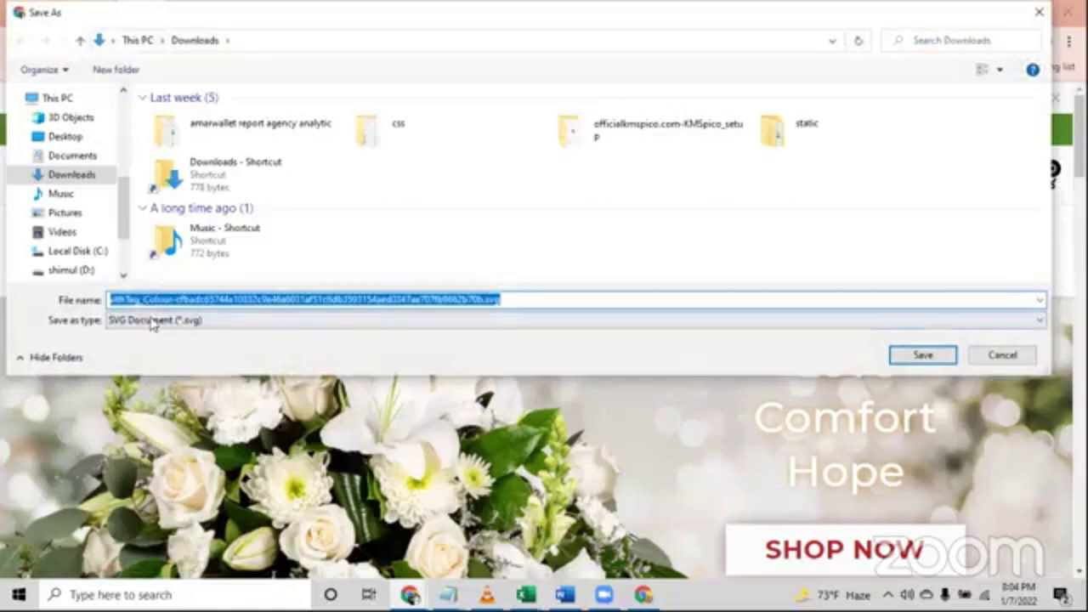
pyautogui.click(919, 355)
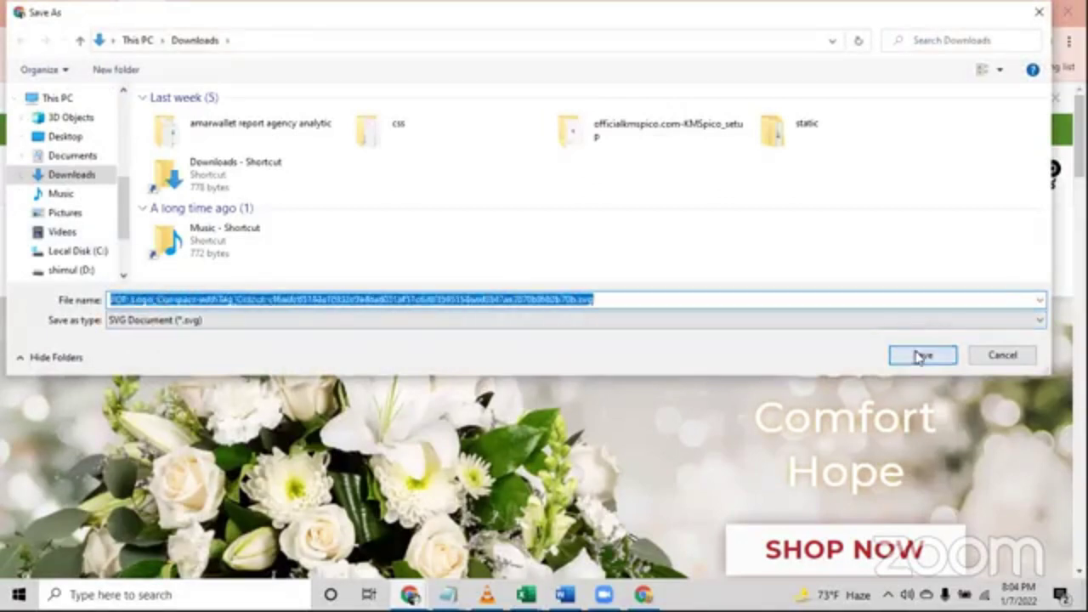
pyautogui.click(846, 13)
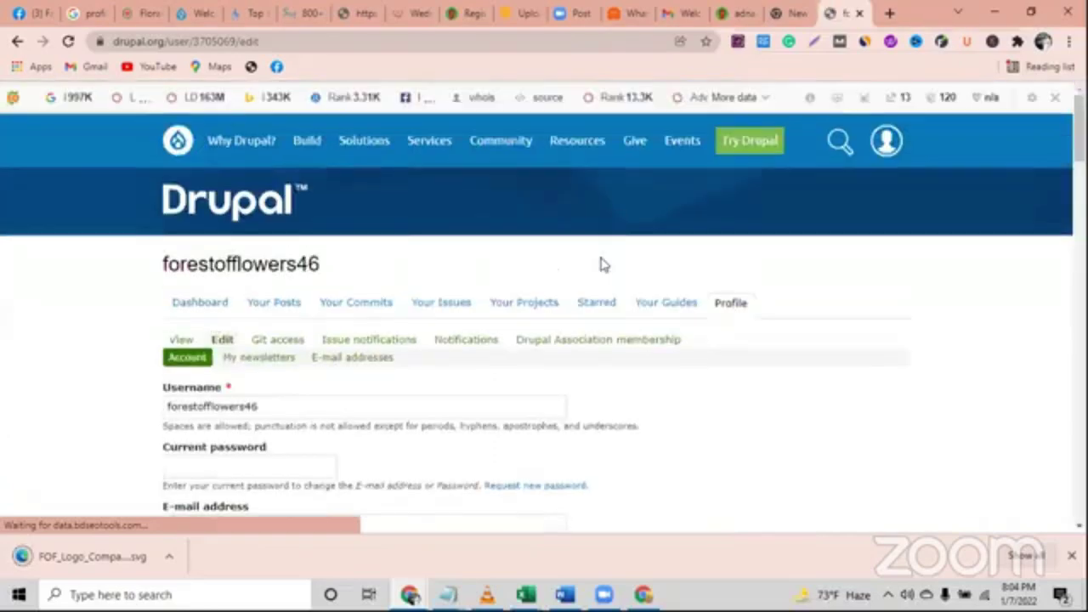
# Scroll the account edit form down to the empty Bio textarea, click into it, then switch to forestofflowers.com.
pyautogui.scroll(-4, 246, 379)
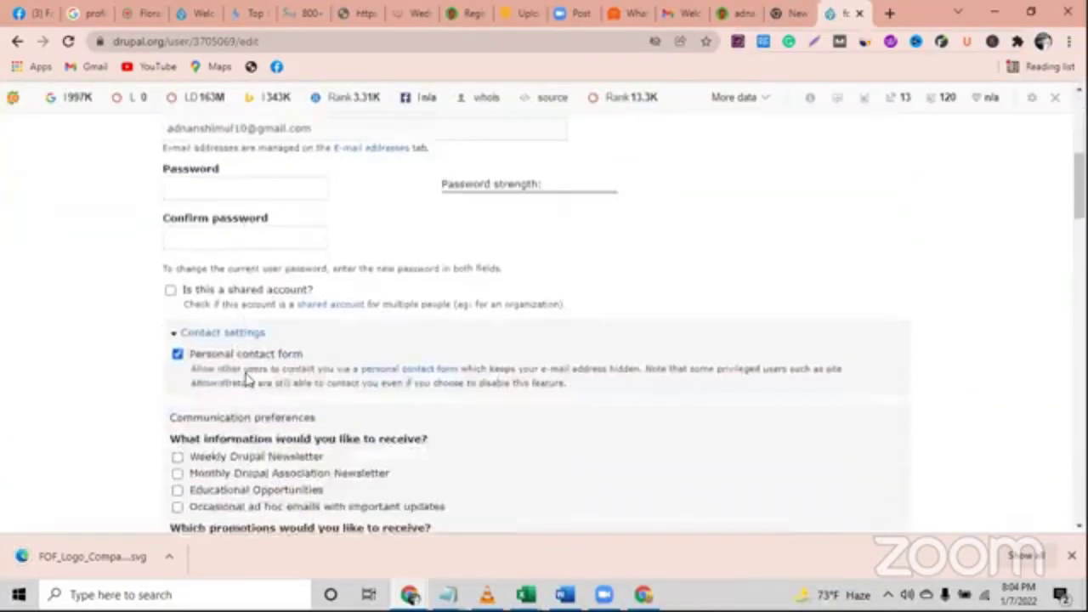
pyautogui.scroll(4, 247, 380)
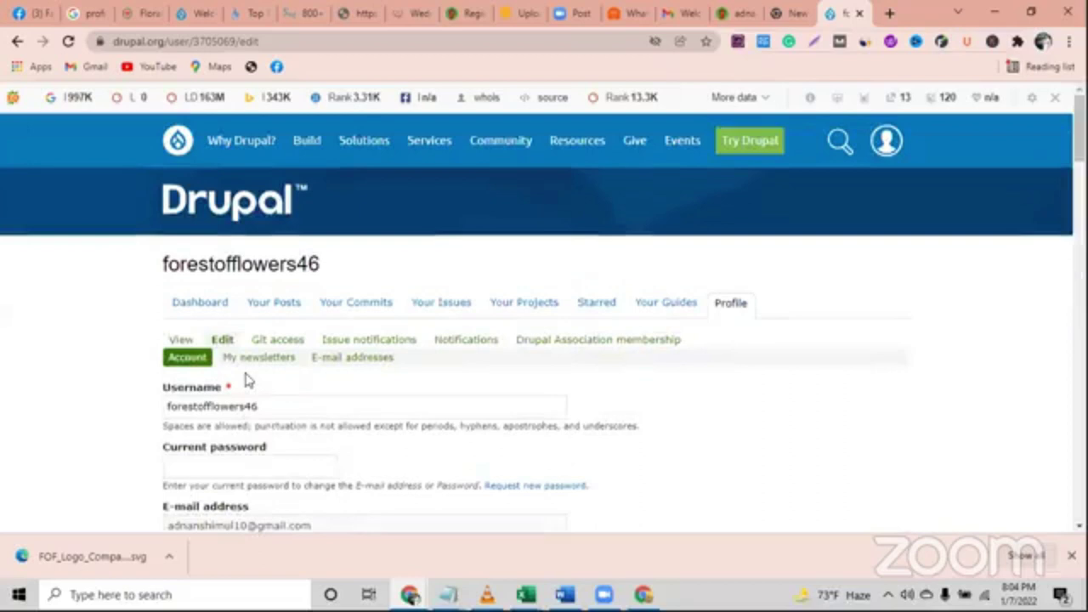
pyautogui.scroll(-1, 246, 380)
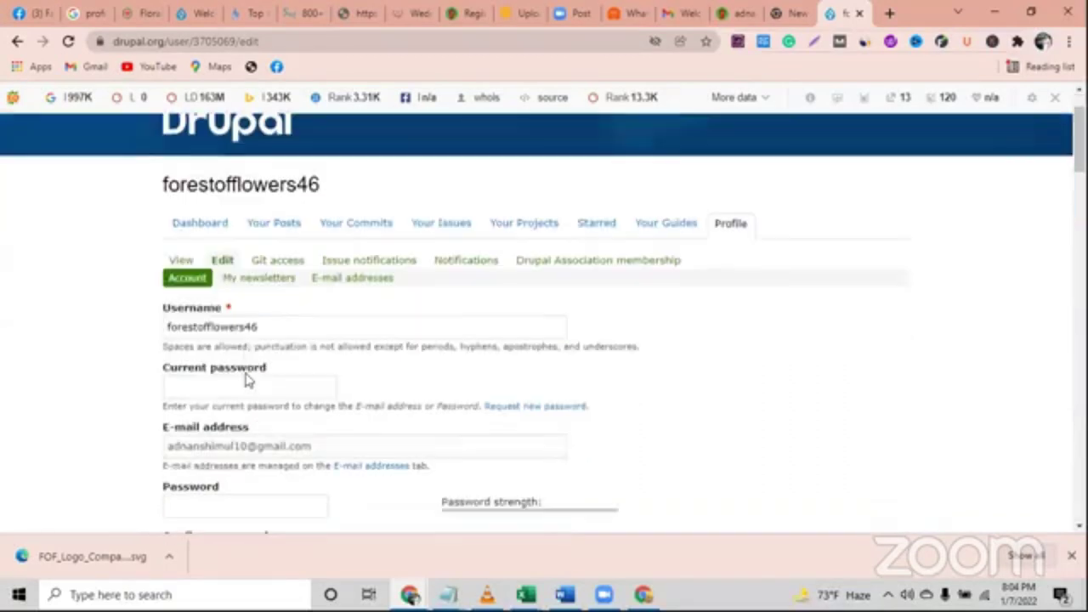
pyautogui.scroll(-3, 244, 337)
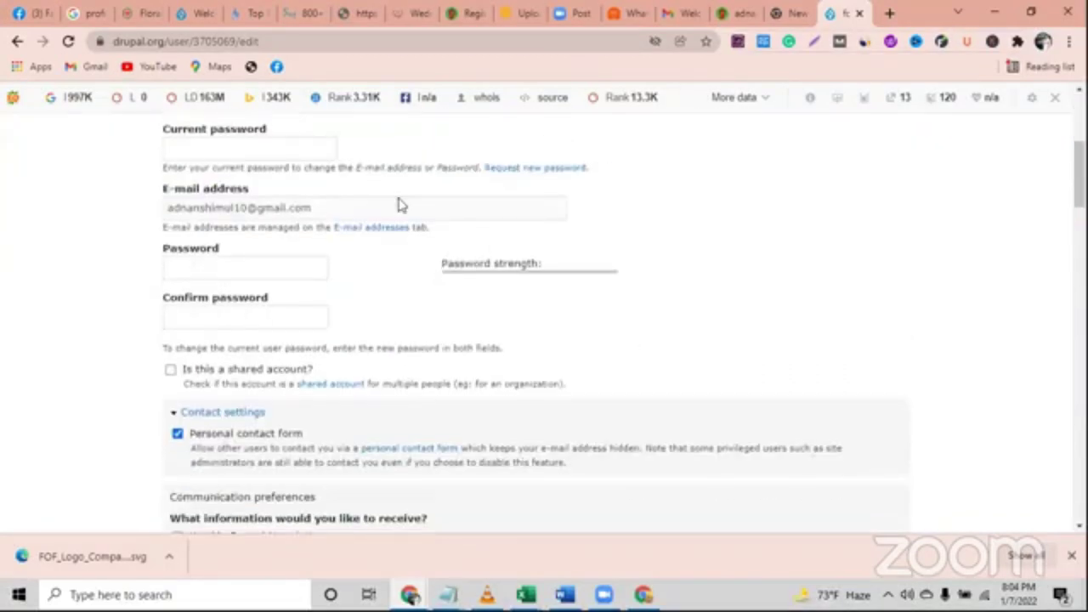
pyautogui.scroll(-7, 199, 325)
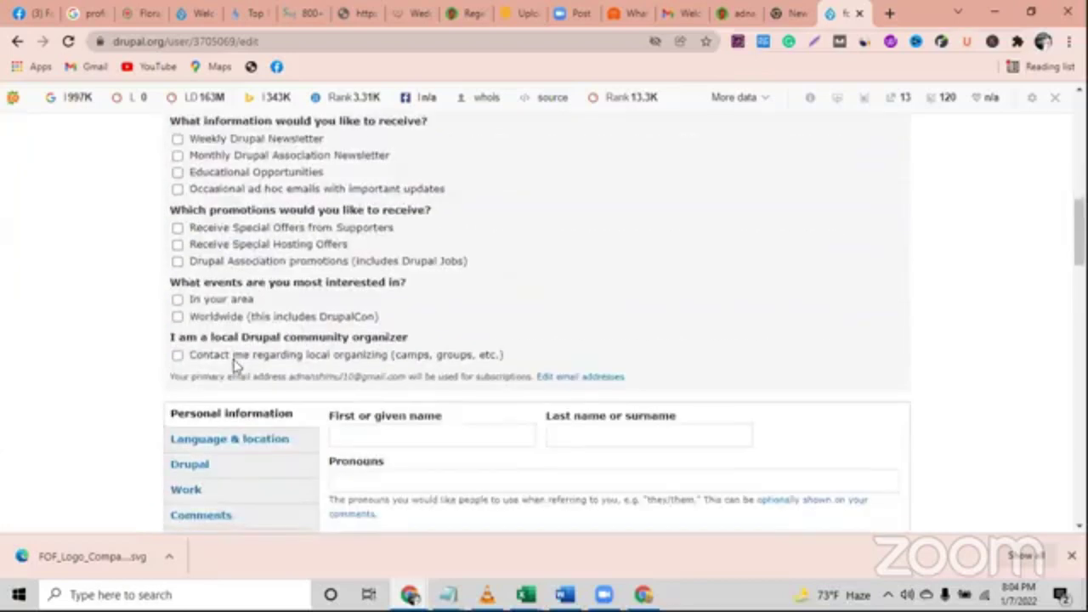
pyautogui.scroll(-2, 238, 363)
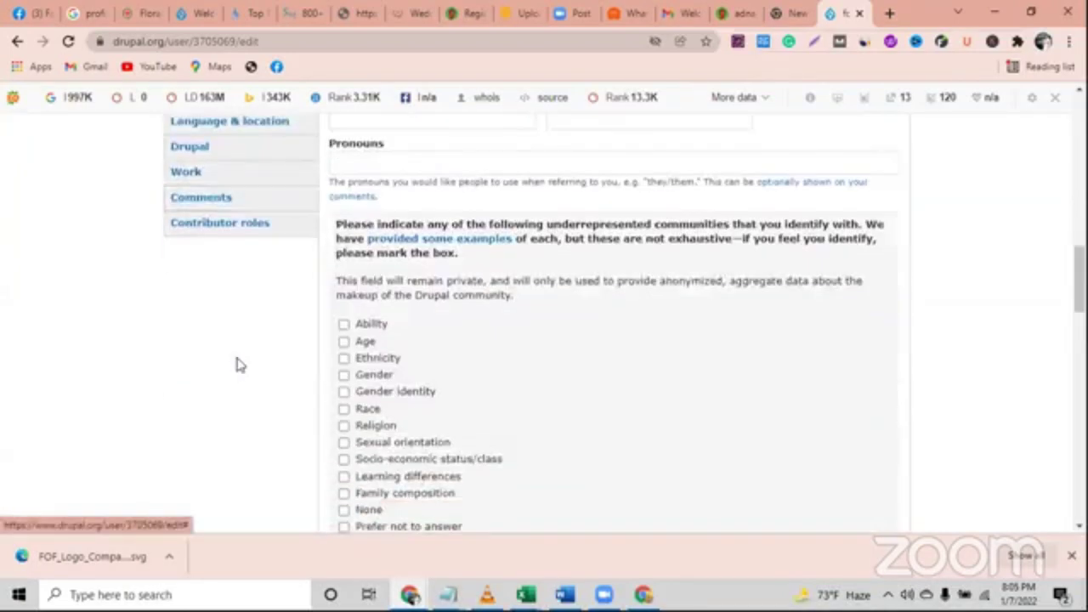
pyautogui.scroll(-5, 238, 364)
pyautogui.scroll(-4, 238, 364)
pyautogui.scroll(9, 240, 364)
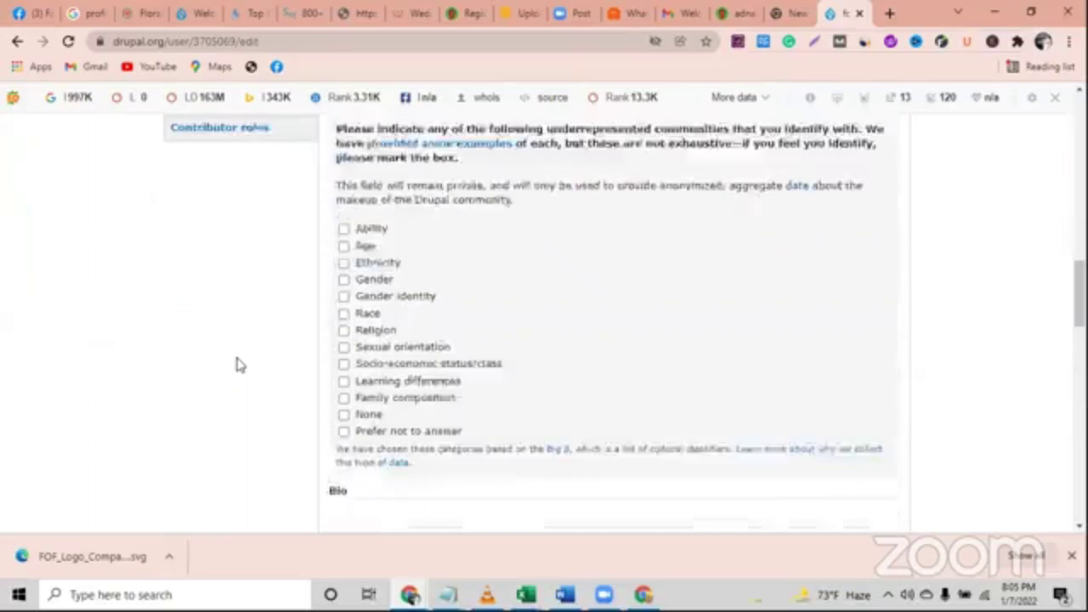
pyautogui.scroll(2, 240, 364)
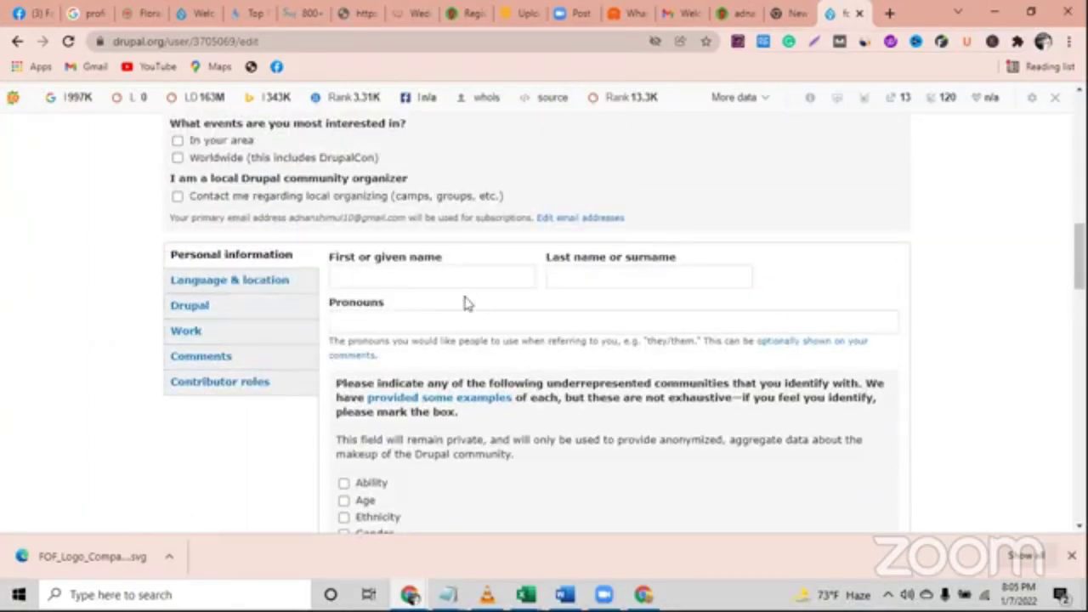
pyautogui.scroll(-6, 473, 301)
pyautogui.click(386, 292)
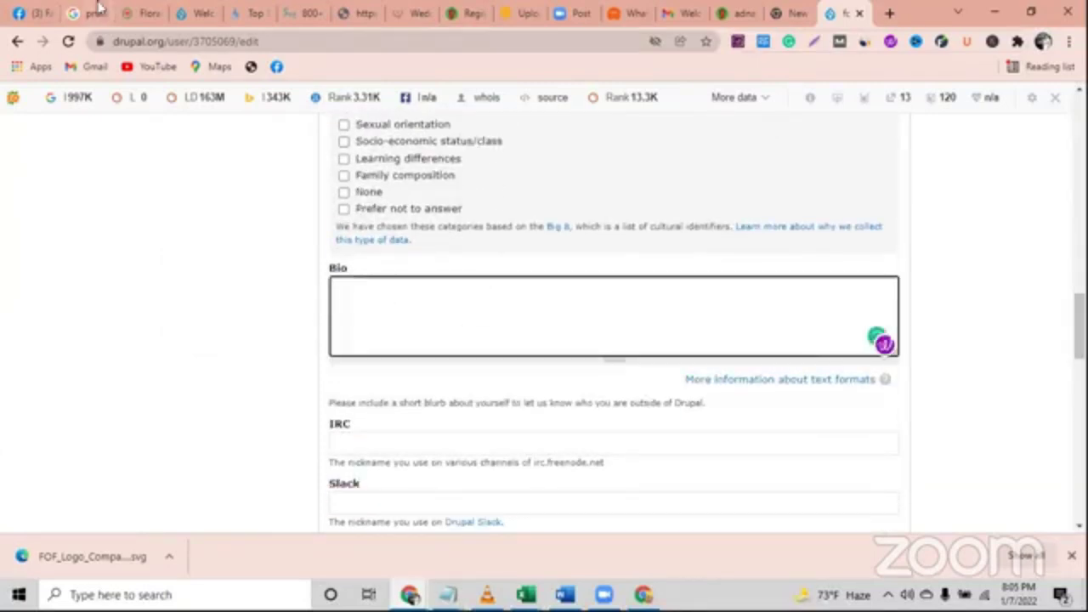
pyautogui.click(142, 13)
# Close the downloads bar and scroll through the Forest of Flowers shop page.
pyautogui.scroll(-10, 299, 338)
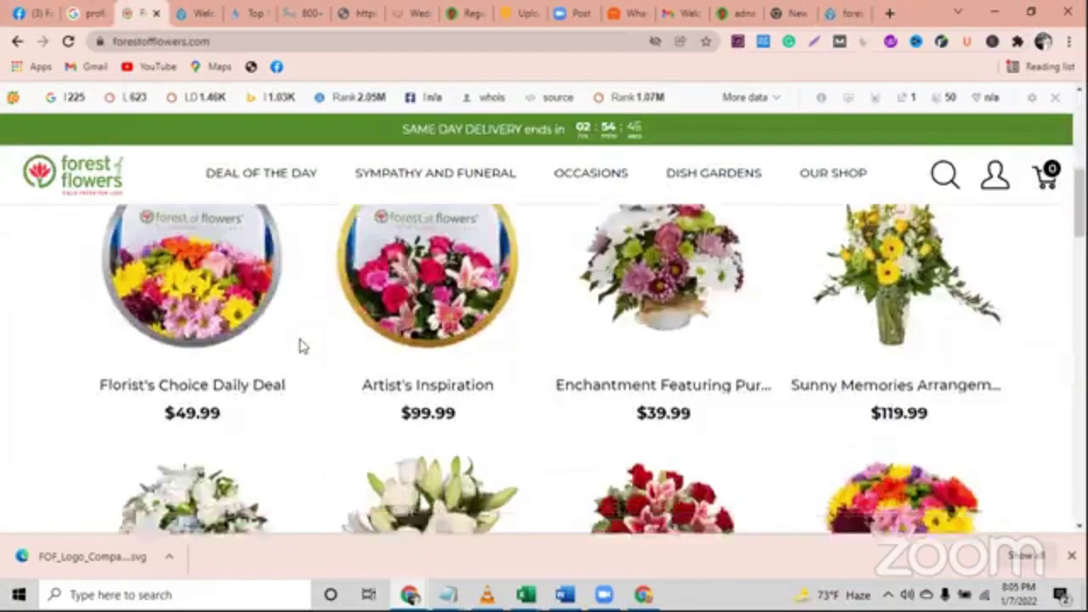
pyautogui.scroll(-1, 759, 449)
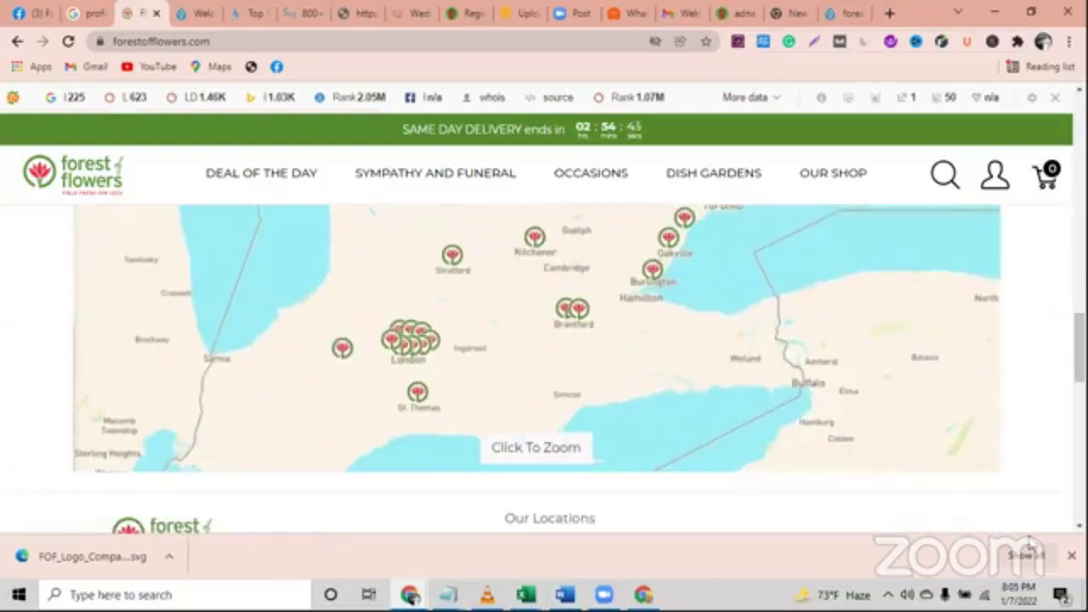
pyautogui.click(1072, 555)
pyautogui.scroll(-5, 678, 464)
pyautogui.scroll(5, 672, 454)
pyautogui.scroll(12, 672, 458)
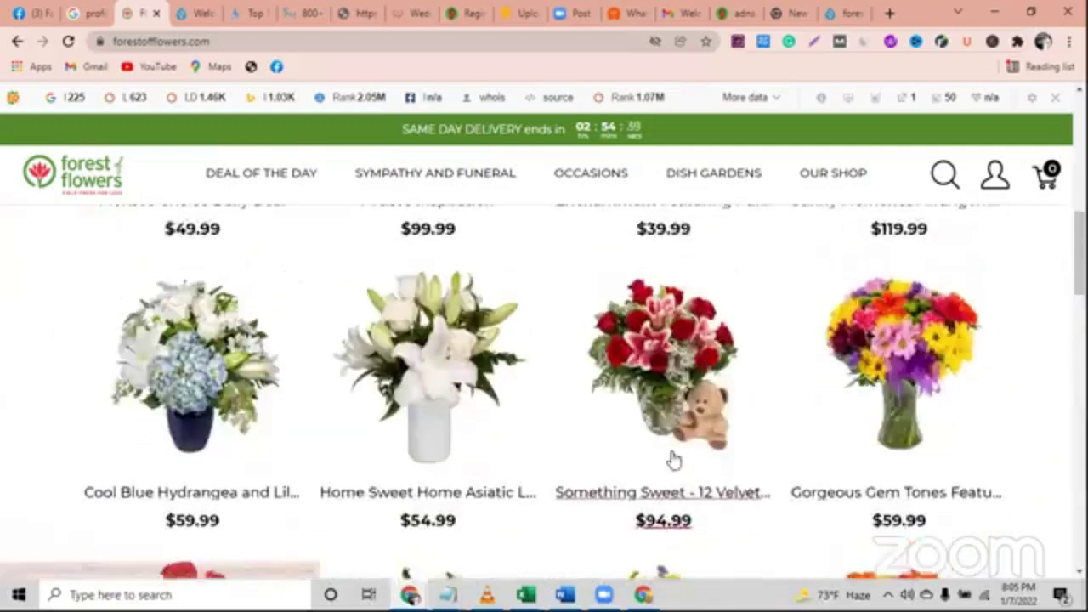
pyautogui.scroll(-17, 672, 459)
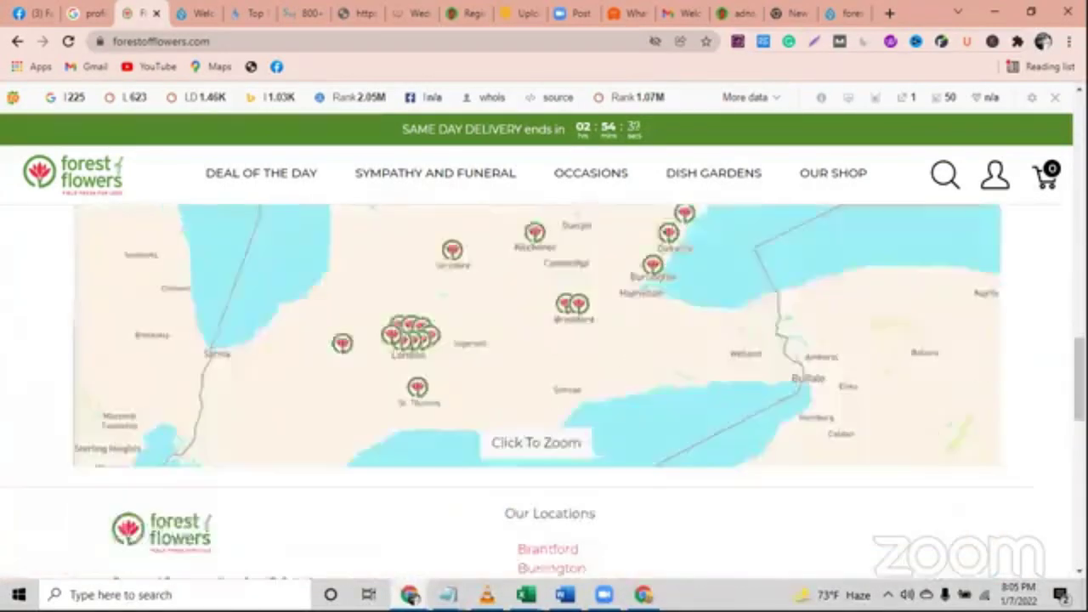
pyautogui.scroll(17, 309, 199)
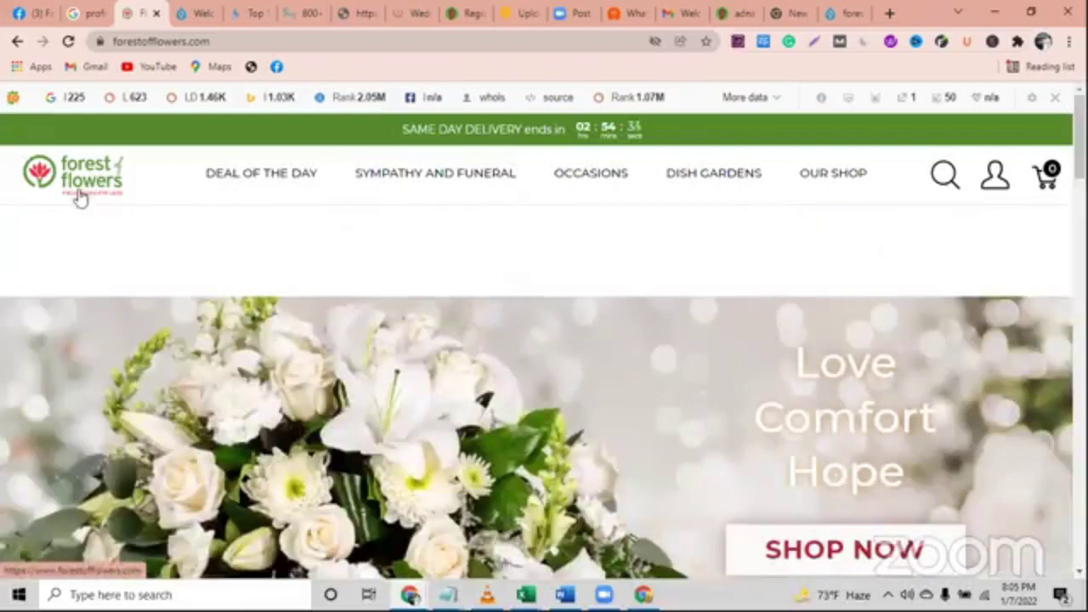
pyautogui.scroll(-1, 80, 194)
pyautogui.scroll(-7, 404, 287)
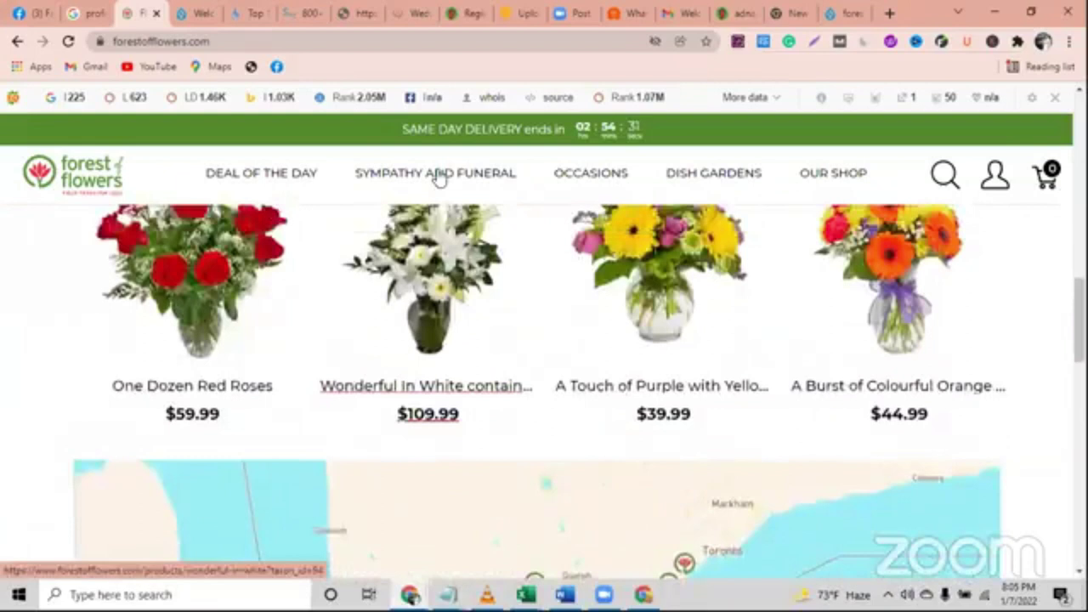
# Look over the Sympathy and Funeral and Deal of the Day pages, then return to the Drupal edit form.
pyautogui.click(438, 176)
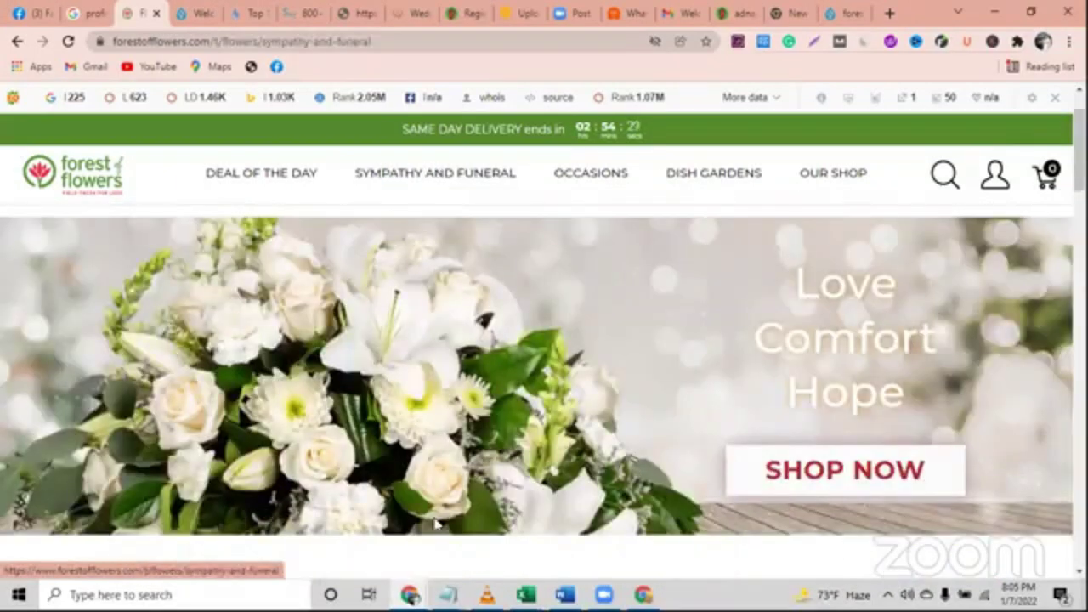
pyautogui.scroll(-6, 433, 517)
pyautogui.scroll(2, 403, 461)
pyautogui.click(254, 176)
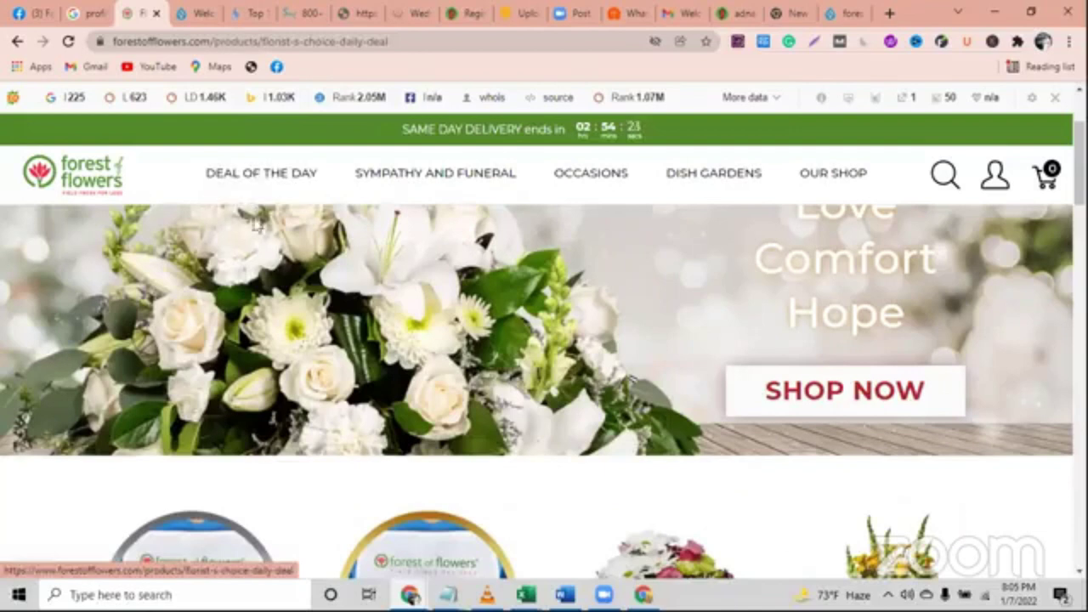
pyautogui.scroll(-4, 258, 272)
pyautogui.scroll(-3, 302, 215)
pyautogui.scroll(3, 302, 215)
pyautogui.click(838, 13)
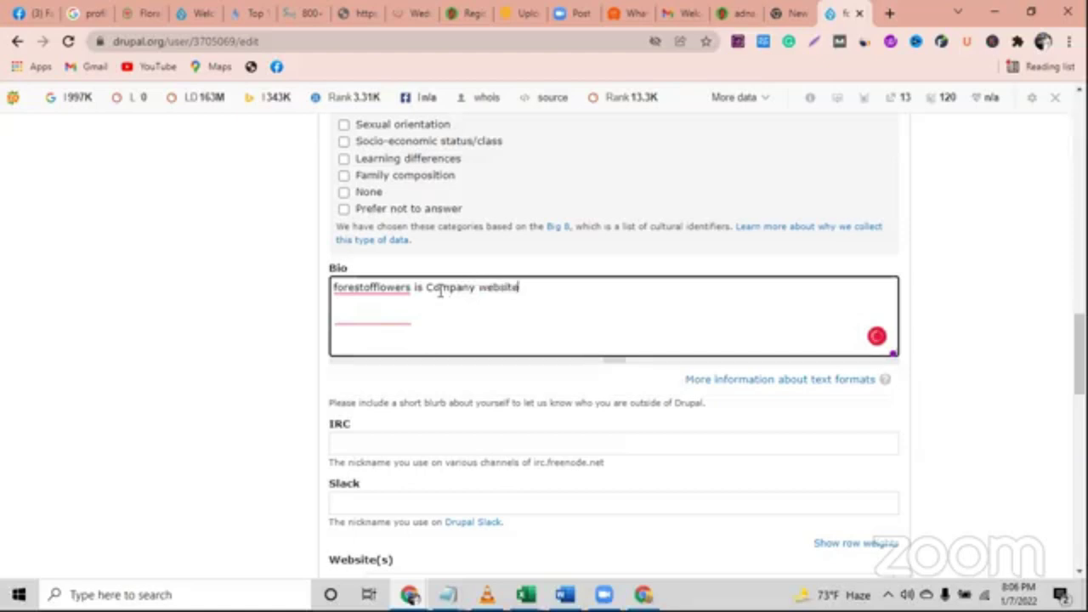
# Complete the Bio: 'forestofflowers is Company website and our services wedding flowers, birthday flower, etc etc'.
pyautogui.write('and we')
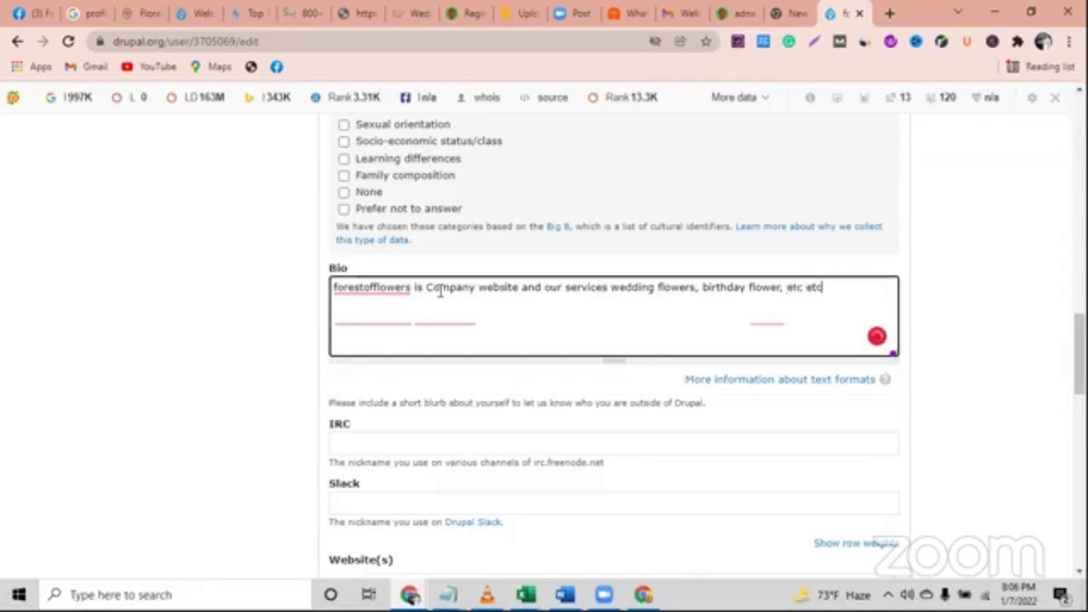
# Copy the Forest of Flowers home page address and paste it into the first Website(s) field.
pyautogui.scroll(-2, 440, 291)
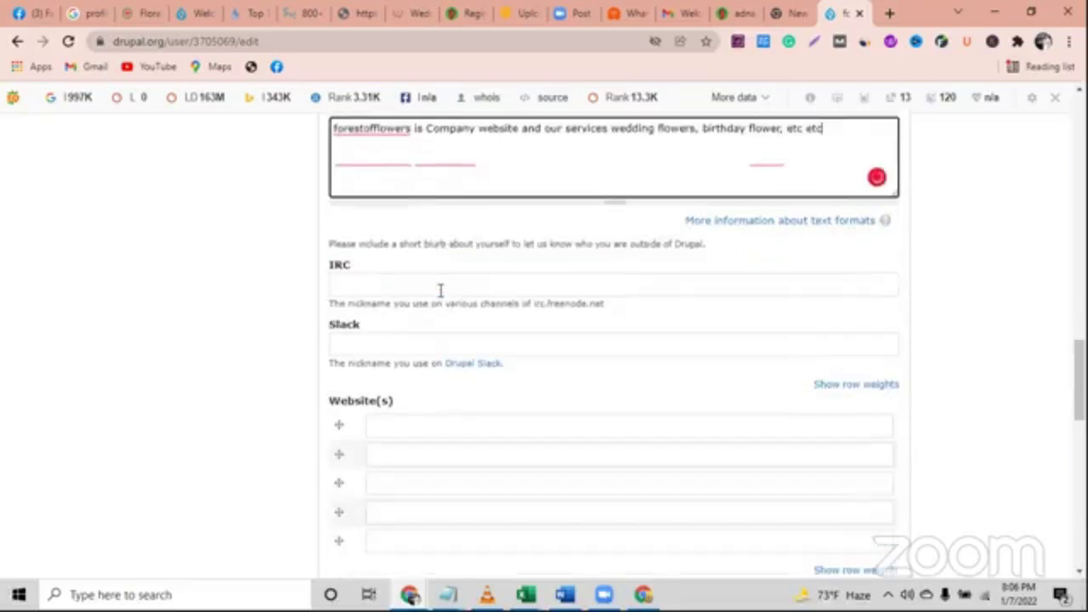
pyautogui.scroll(-1, 433, 334)
pyautogui.scroll(-3, 434, 333)
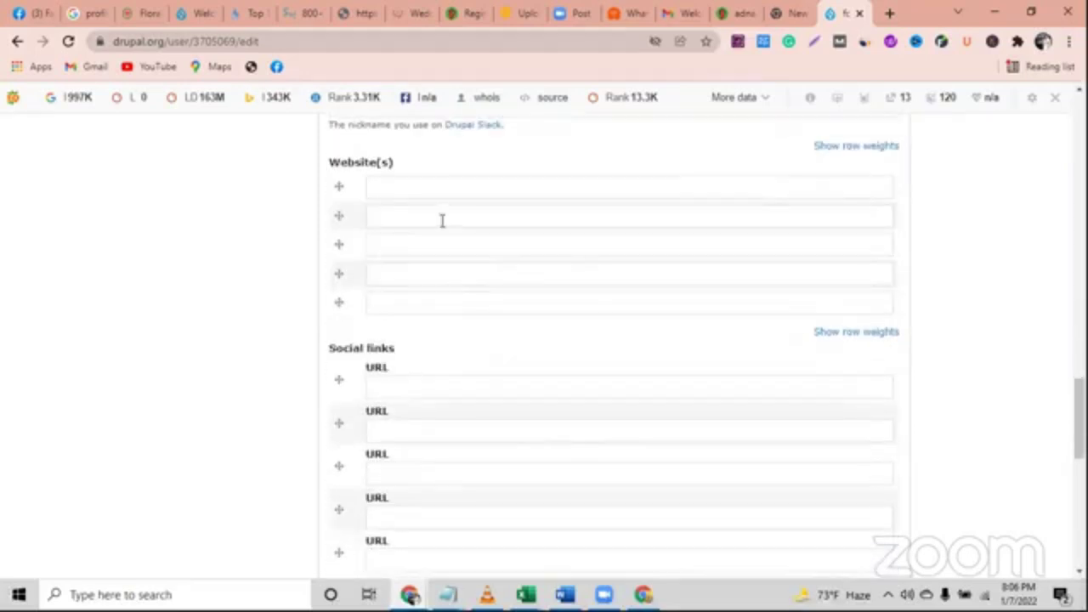
pyautogui.click(442, 191)
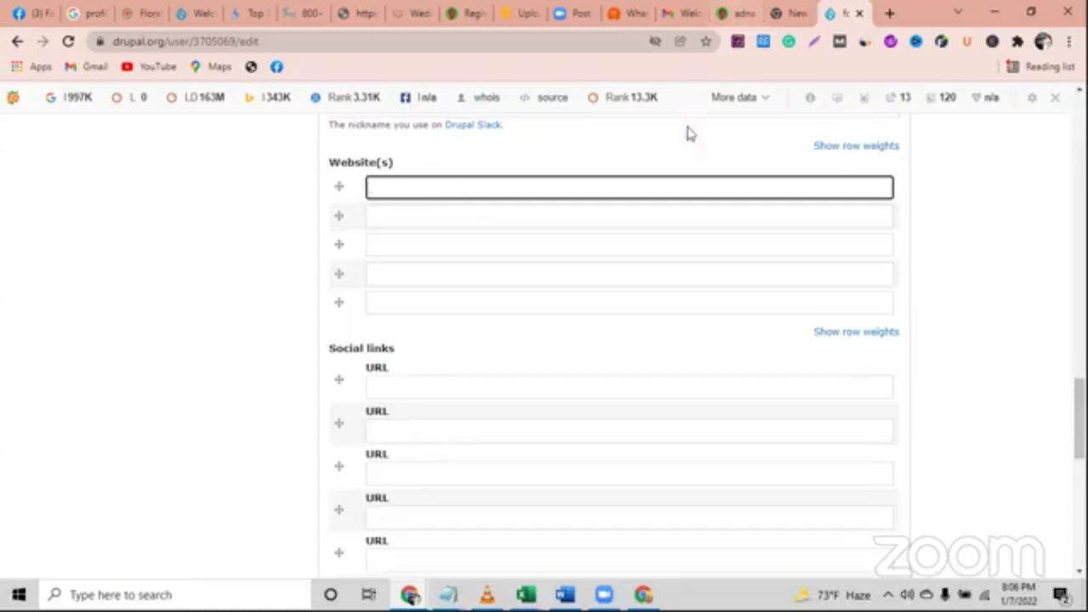
pyautogui.click(153, 13)
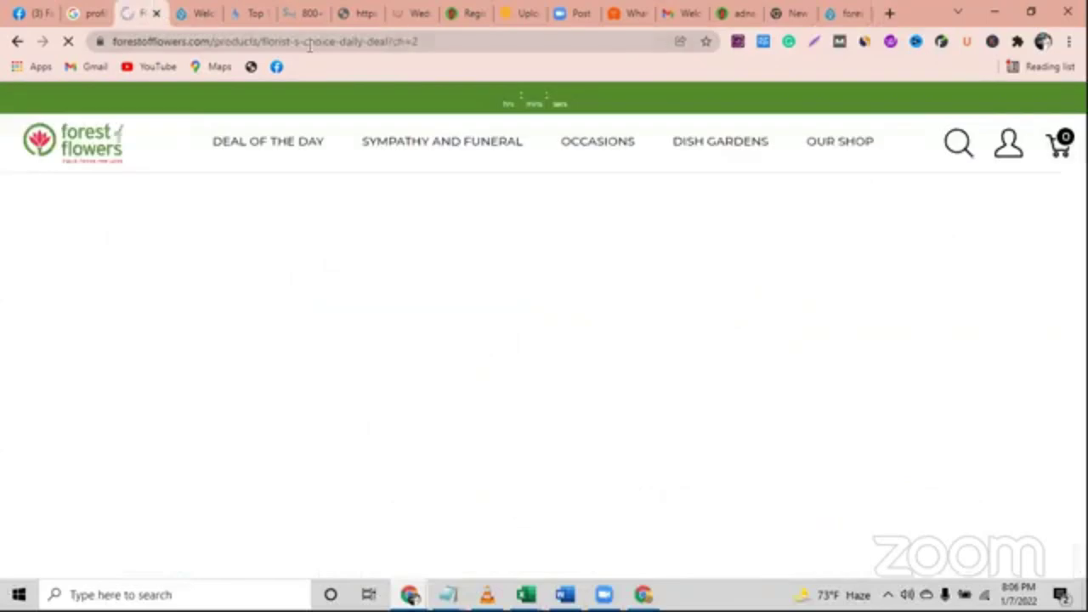
pyautogui.click(90, 139)
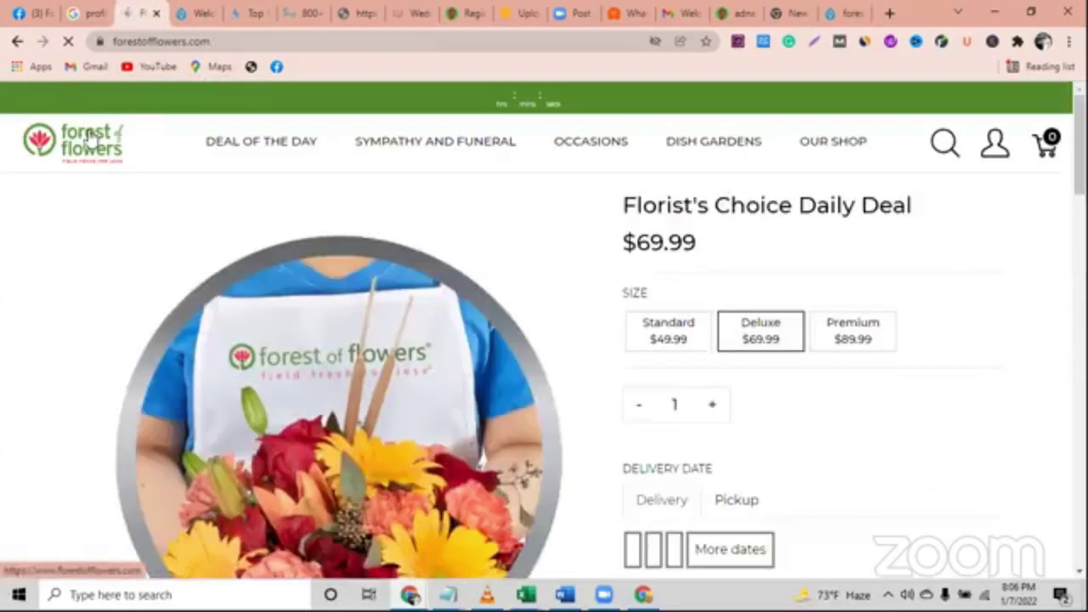
pyautogui.click(286, 38)
pyautogui.hotkey('ctrl', 'c')
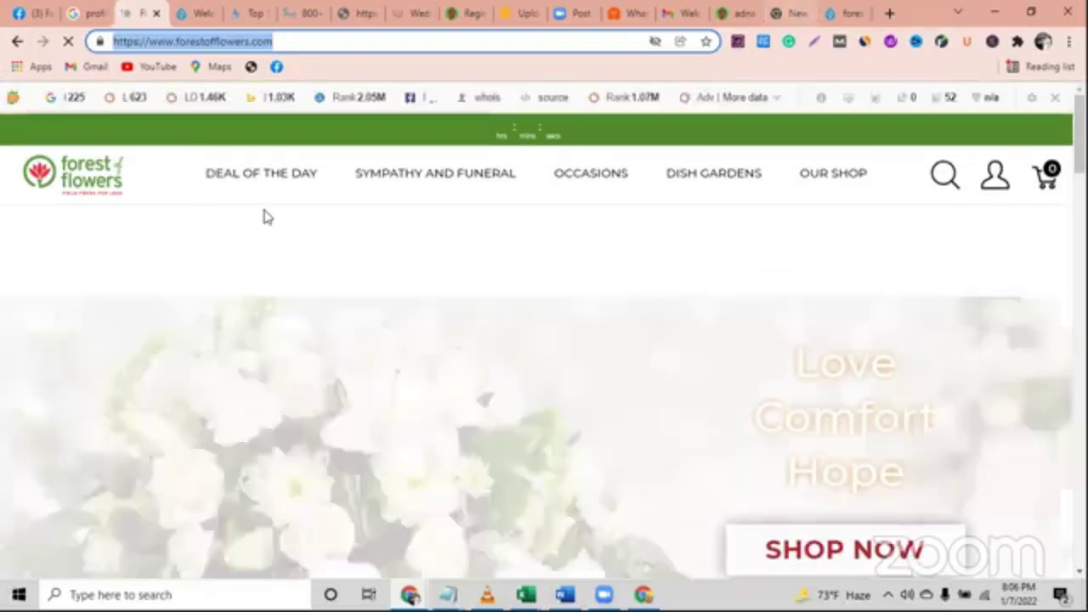
pyautogui.hotkey('ctrl', '9')
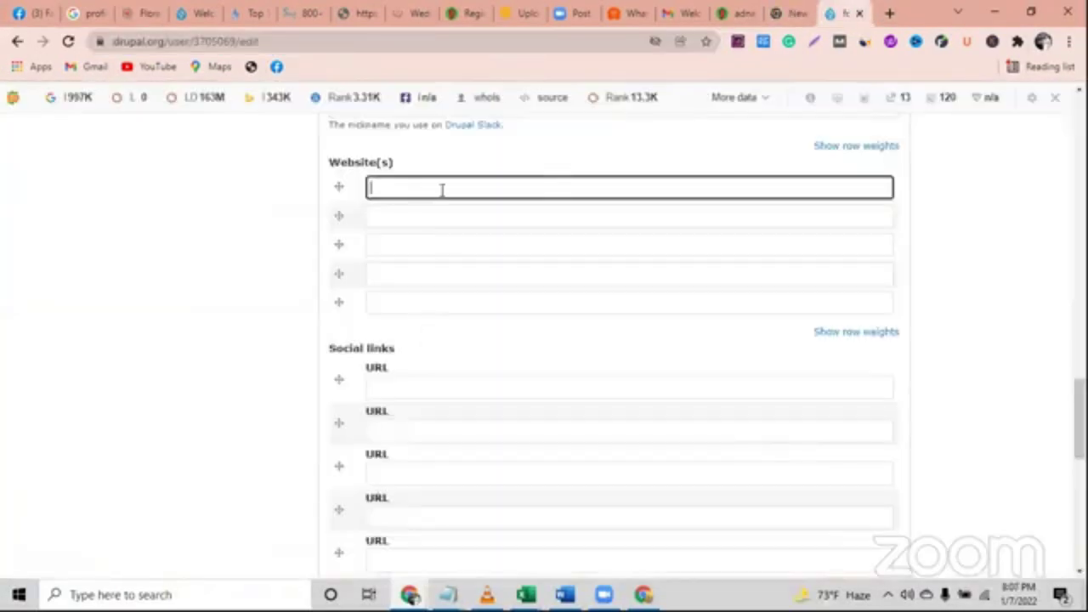
pyautogui.hotkey('ctrl', 'v')
# Disable the SEO toolbar on the Forest of Flowers site.
pyautogui.scroll(-2, 444, 194)
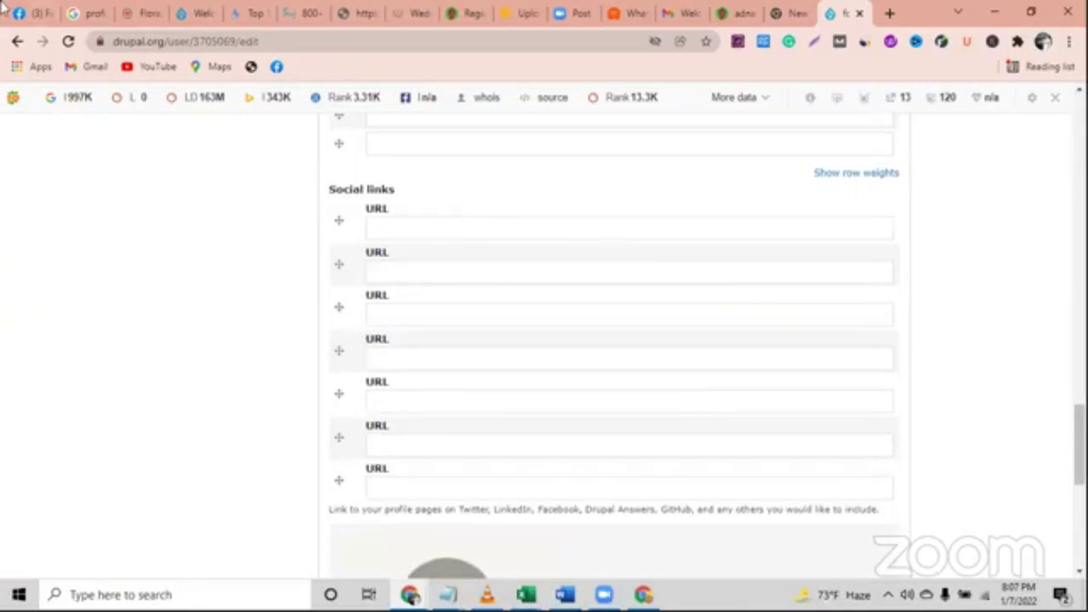
pyautogui.click(137, 13)
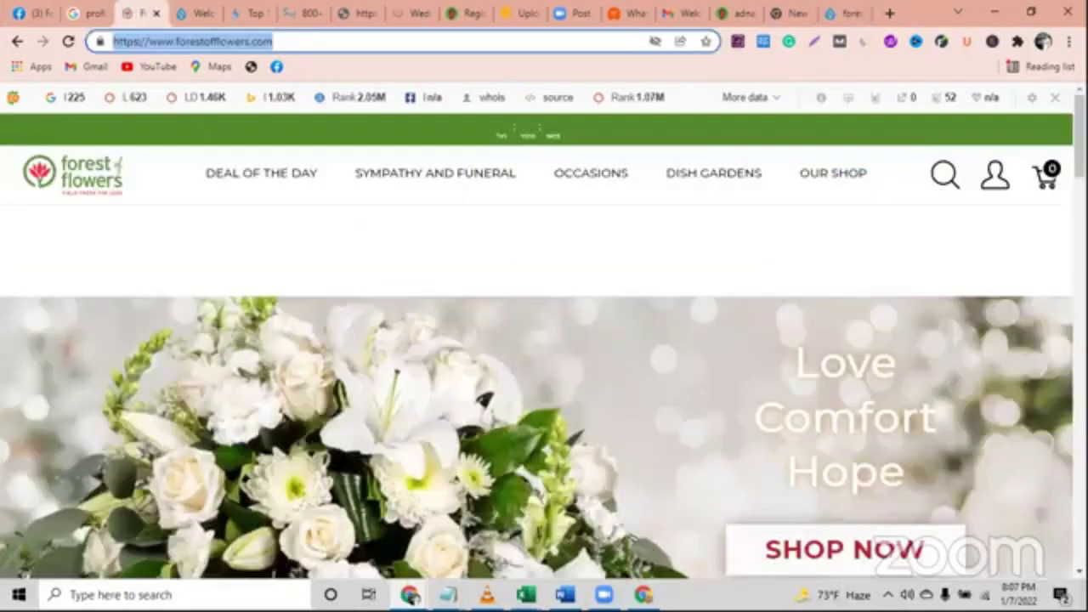
pyautogui.scroll(-20, 863, 499)
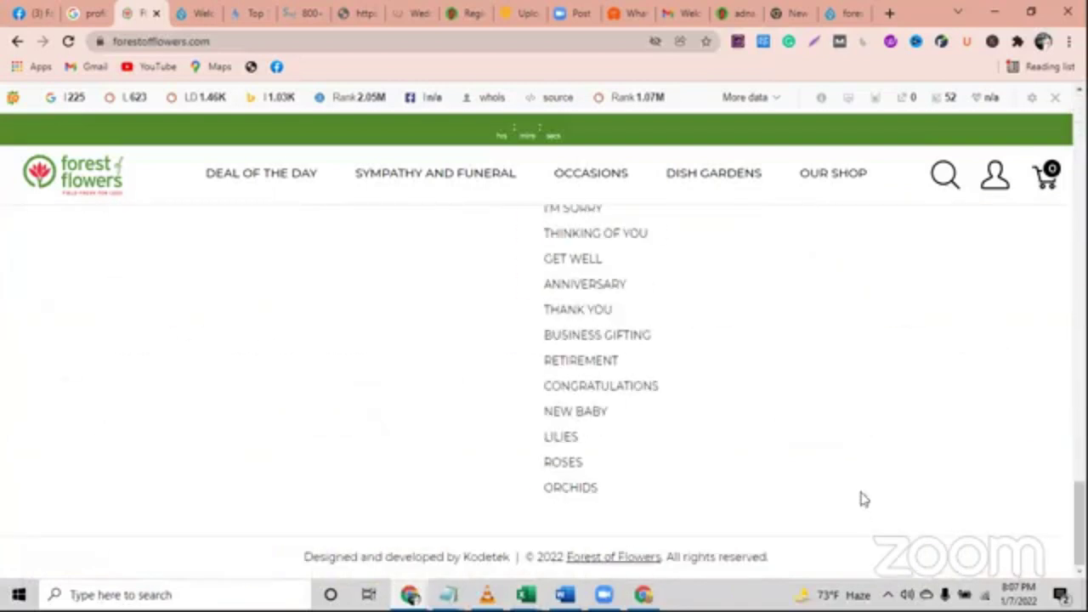
pyautogui.moveTo(1080, 524); pyautogui.dragTo(1080, 251)
pyautogui.scroll(5, 999, 133)
pyautogui.click(1055, 97)
pyautogui.click(801, 162)
pyautogui.moveTo(797, 194)
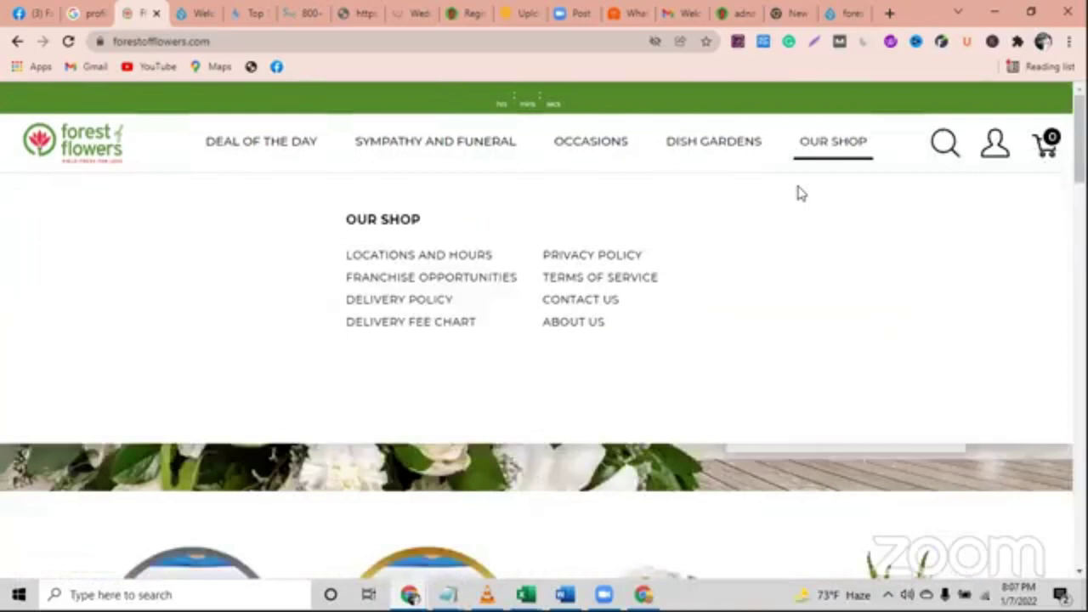
# Return to the Drupal profile edit form and scroll to the picture upload section.
pyautogui.scroll(-1, 588, 284)
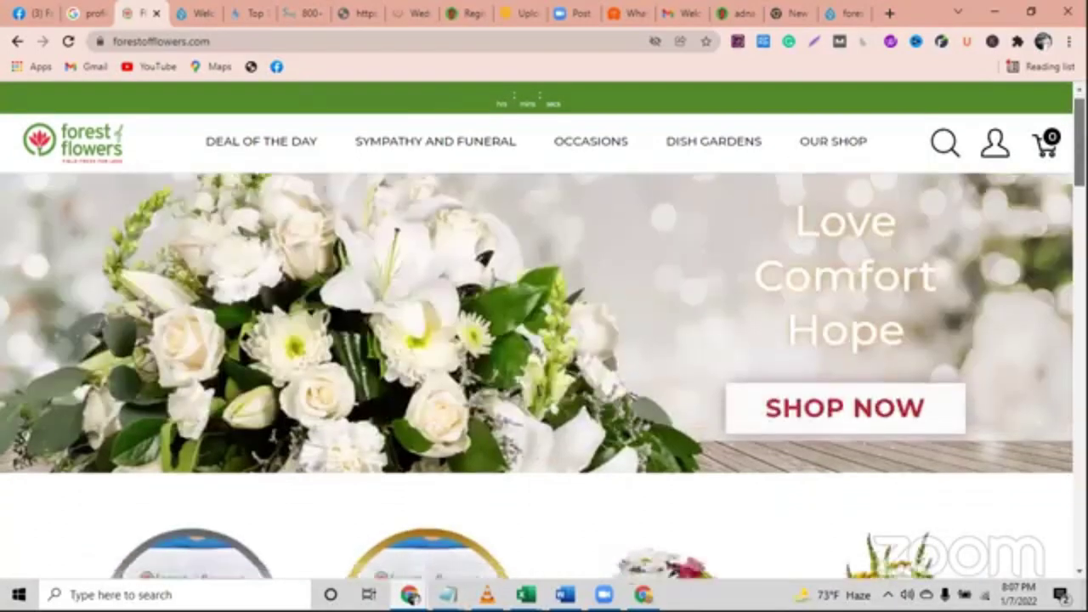
pyautogui.scroll(-20, 1058, 89)
pyautogui.scroll(5, 1058, 88)
pyautogui.scroll(15, 1058, 89)
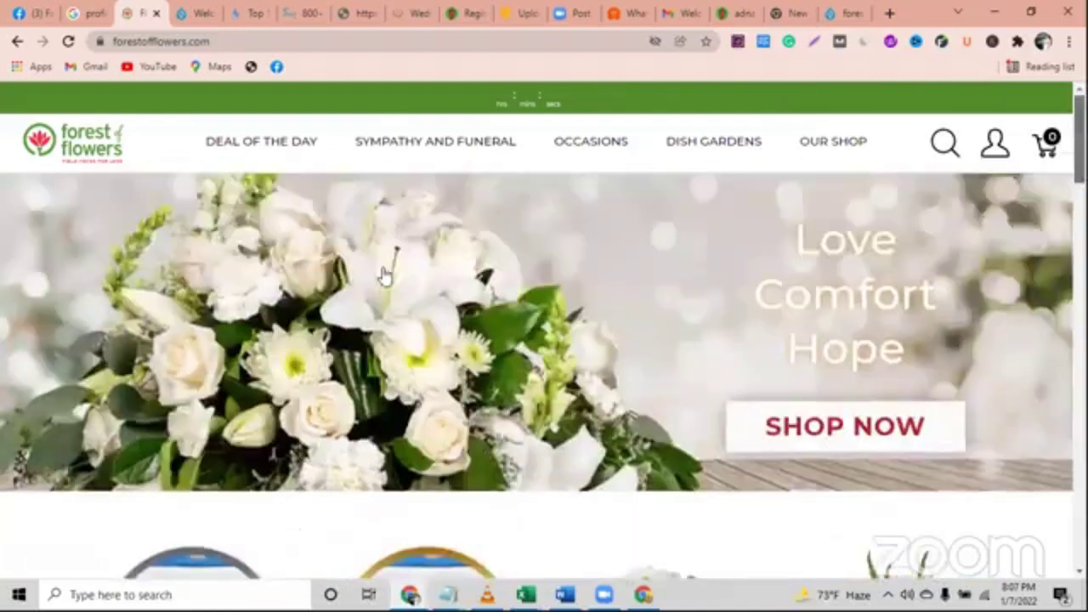
pyautogui.hotkey('ctrl', '9')
pyautogui.scroll(-4, 549, 396)
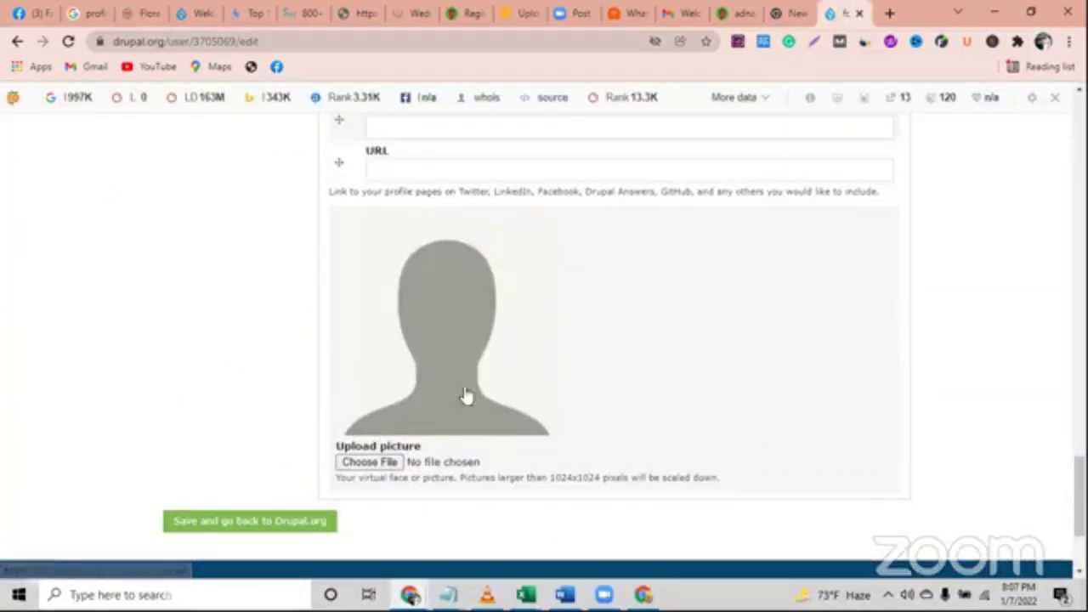
# Attach the FOF_Logo SVG from Downloads as the profile picture and submit the form.
pyautogui.click(391, 464)
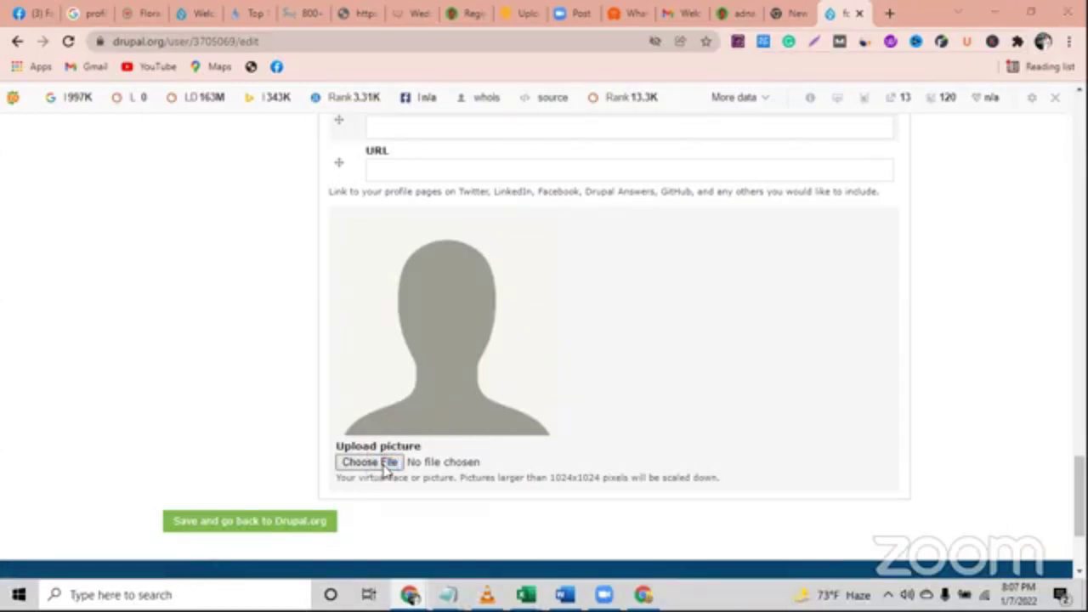
pyautogui.click(75, 176)
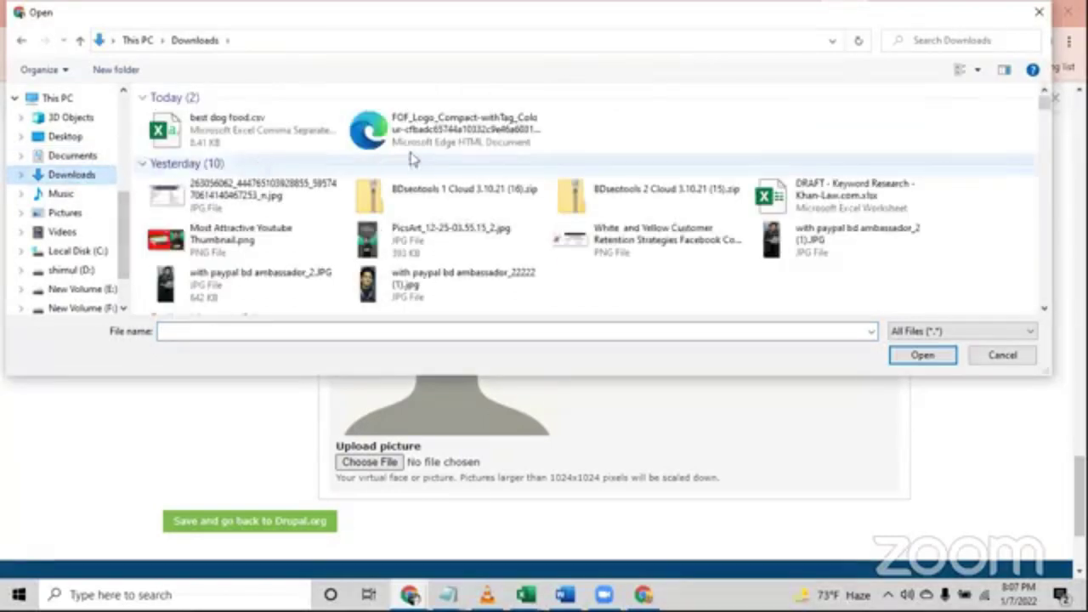
pyautogui.click(460, 138)
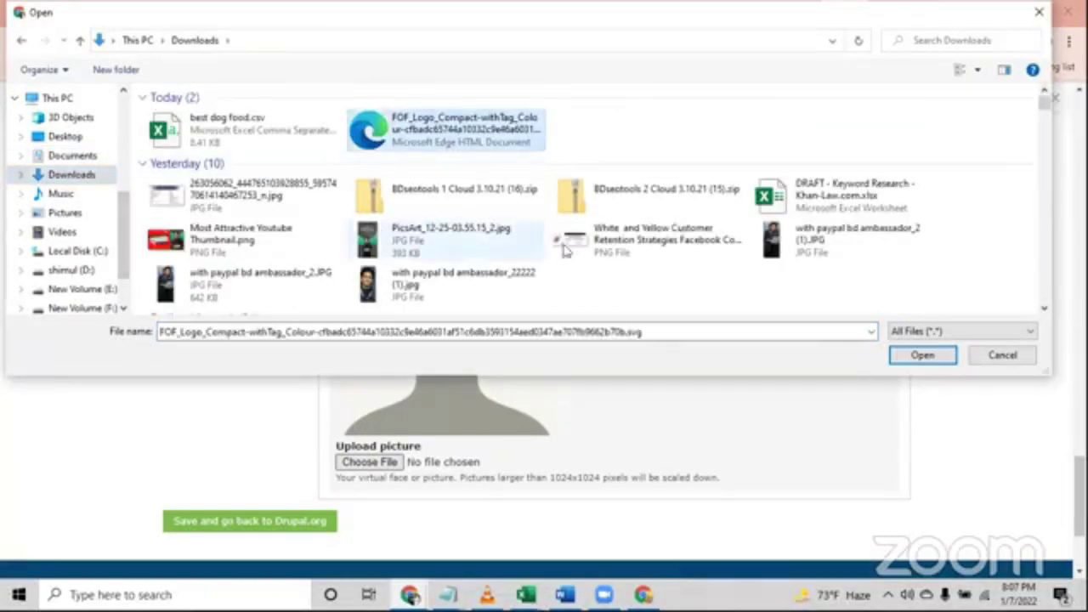
pyautogui.click(920, 356)
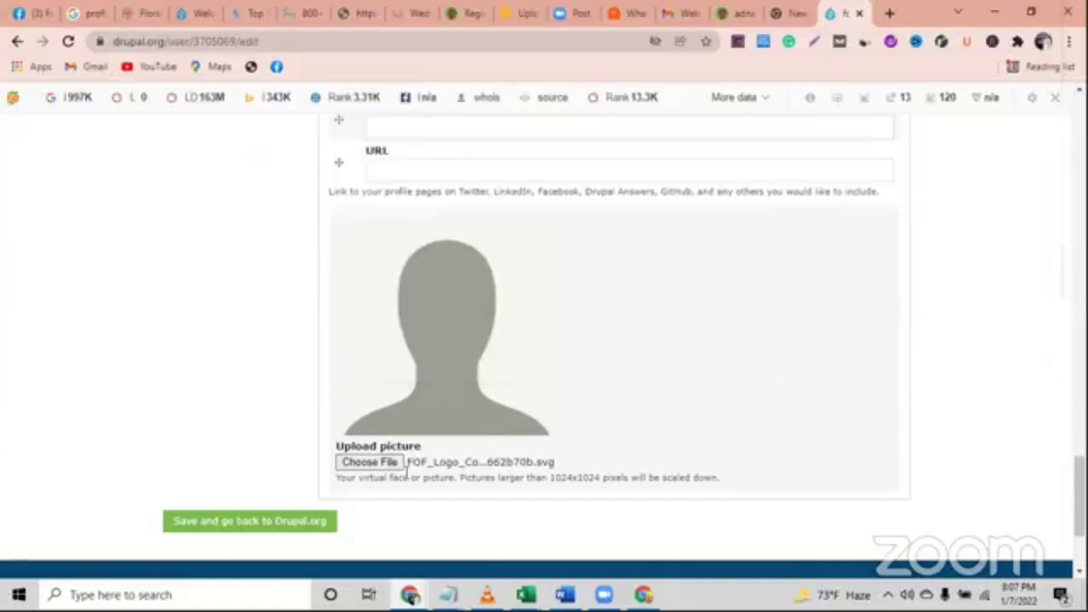
pyautogui.click(308, 528)
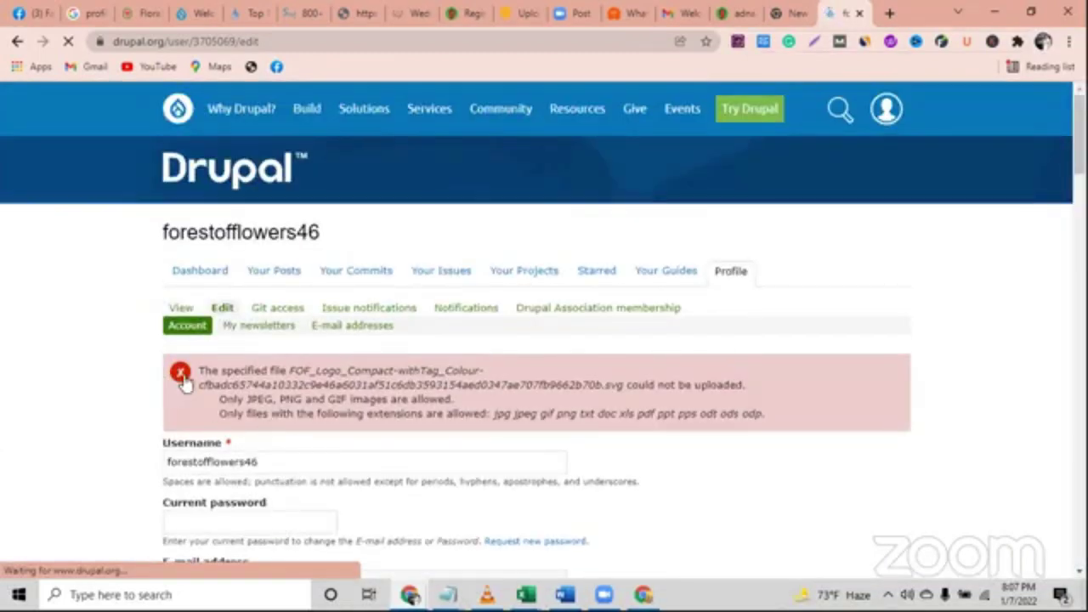
# Inspect the Forest of Flowers homepage logo and cut its img tag markup to the clipboard.
pyautogui.scroll(-20, 200, 455)
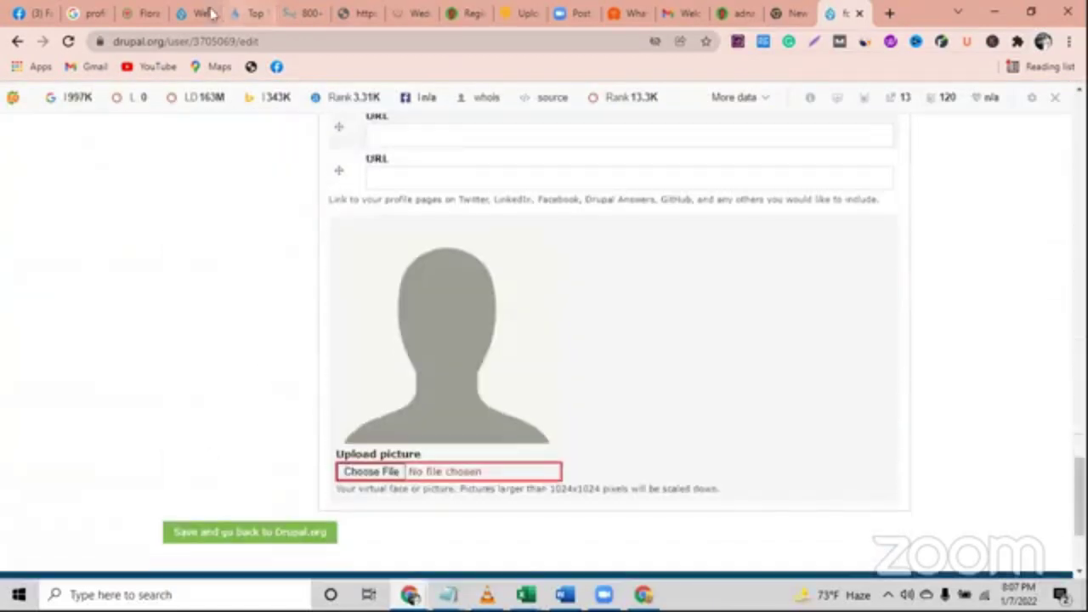
pyautogui.click(141, 13)
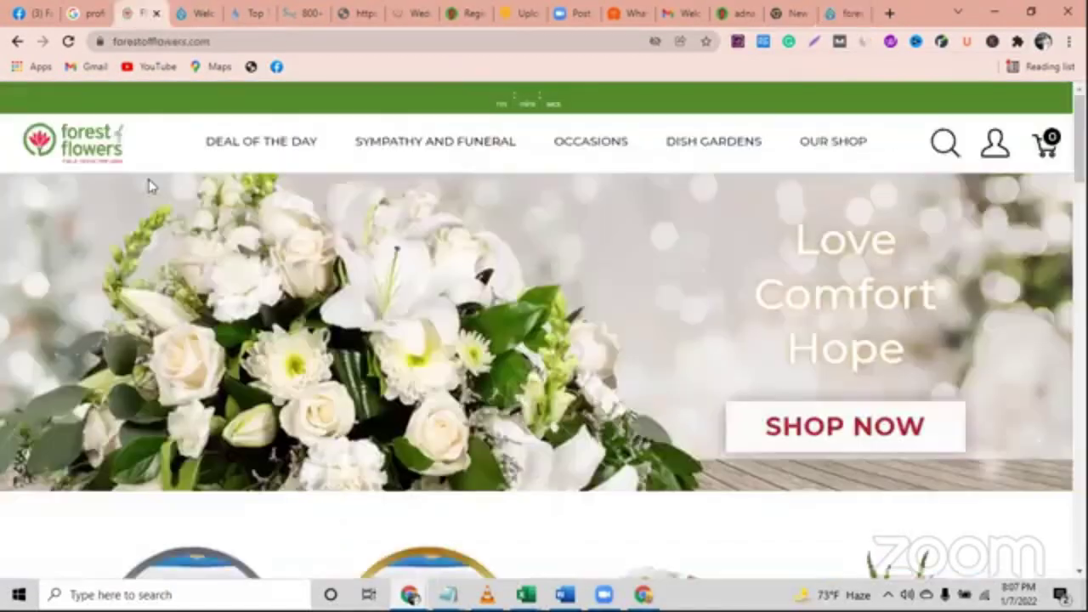
pyautogui.rightClick(97, 136)
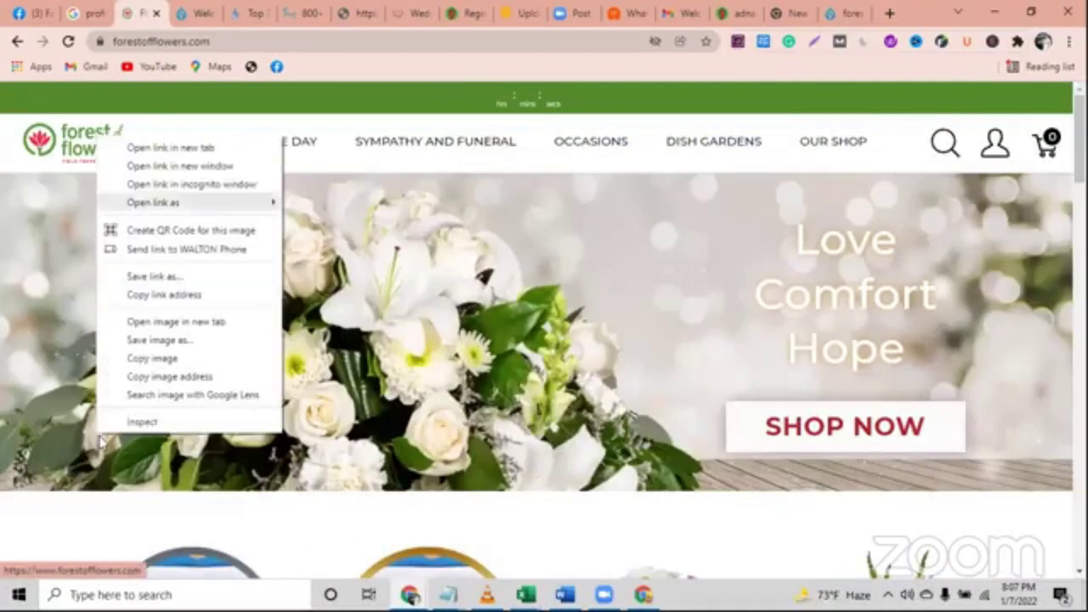
pyautogui.click(142, 423)
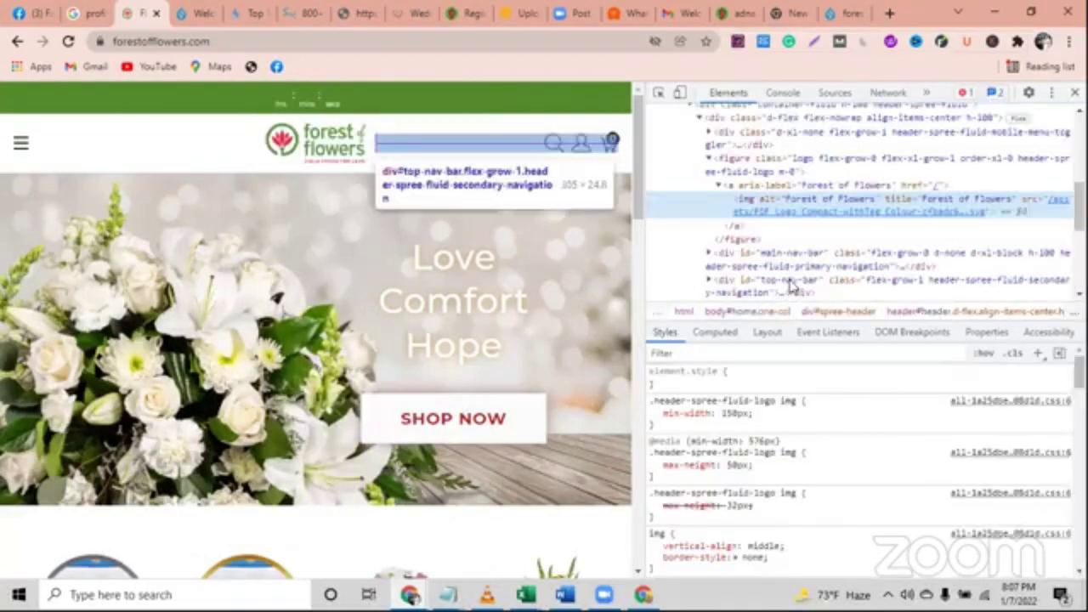
pyautogui.rightClick(855, 207)
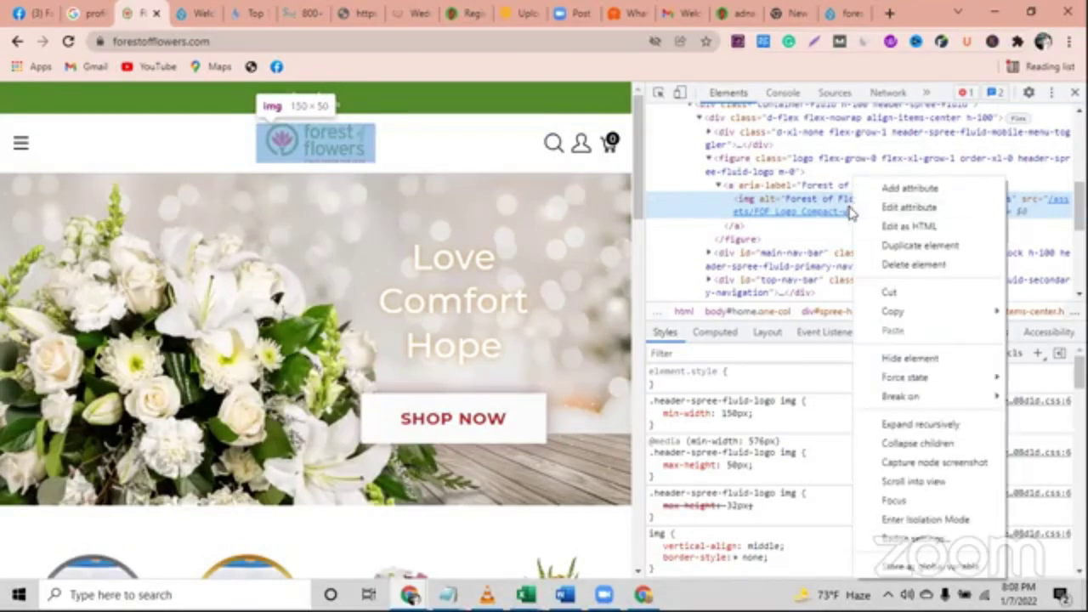
pyautogui.click(893, 292)
# Search Google in a new tab for the pasted logo img tag and show image results.
pyautogui.hotkey('ctrl', 't')
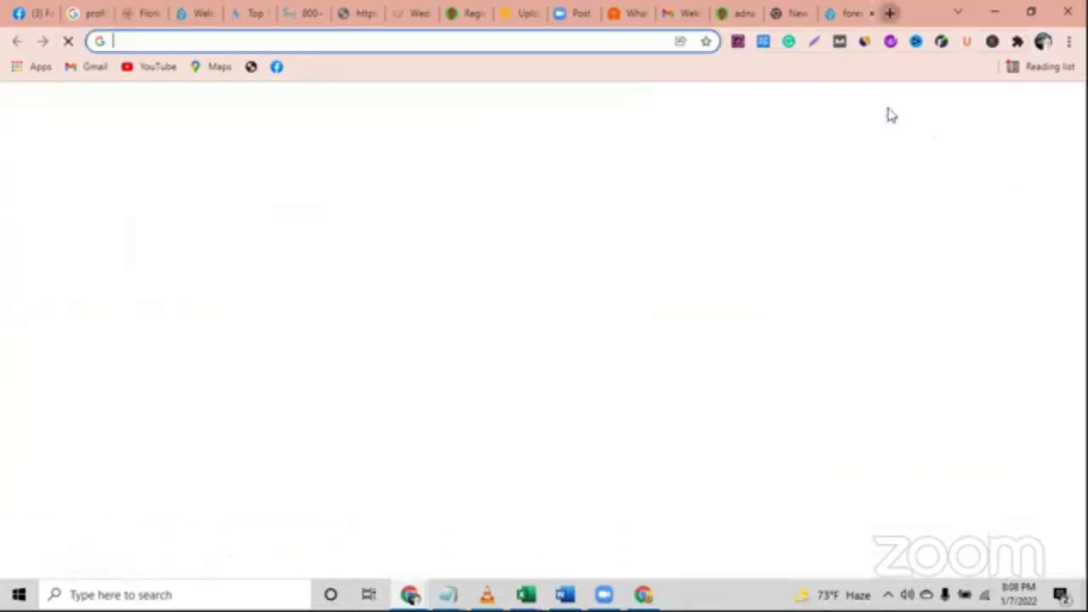
pyautogui.write('<img alt="Forest of Flowers" title="Forest of Flowers" src="/assets/FOF_Logo_Compact-withTag_Colour-cfbadc65744a10332c9e46a6031af51c6db3593164acd0347ae707fb6662b70b.svg">')
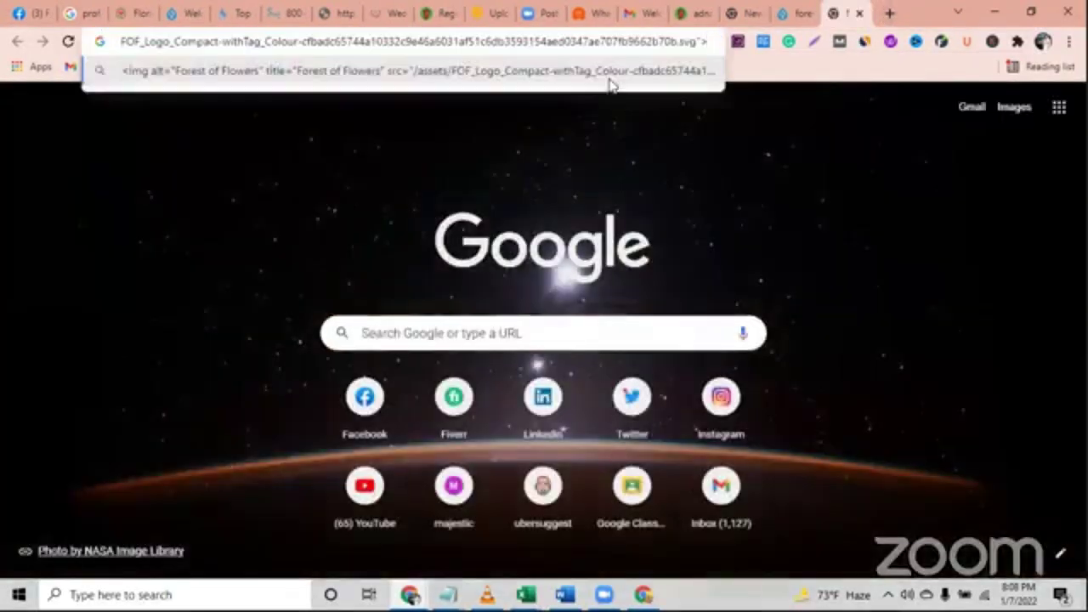
pyautogui.press('Return')
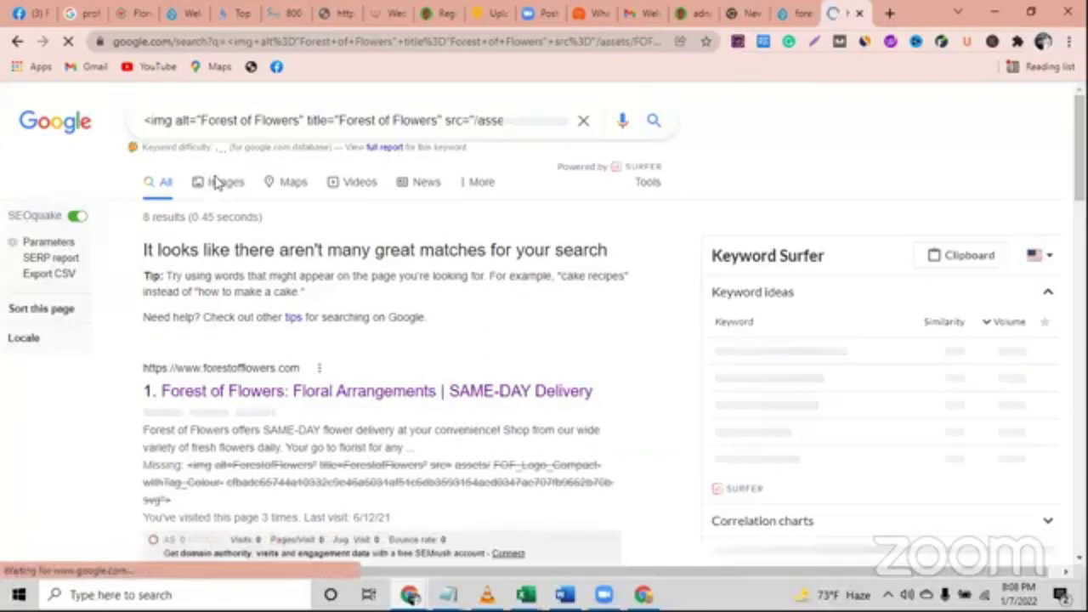
pyautogui.click(216, 182)
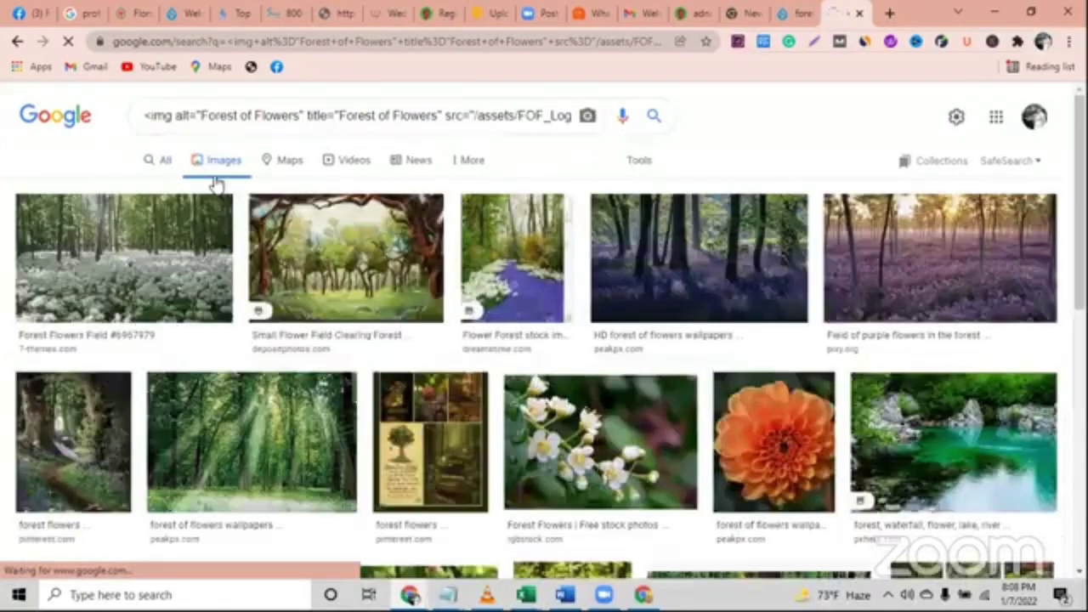
# Save the orange flower image to Downloads as download (12).jpg.
pyautogui.rightClick(760, 423)
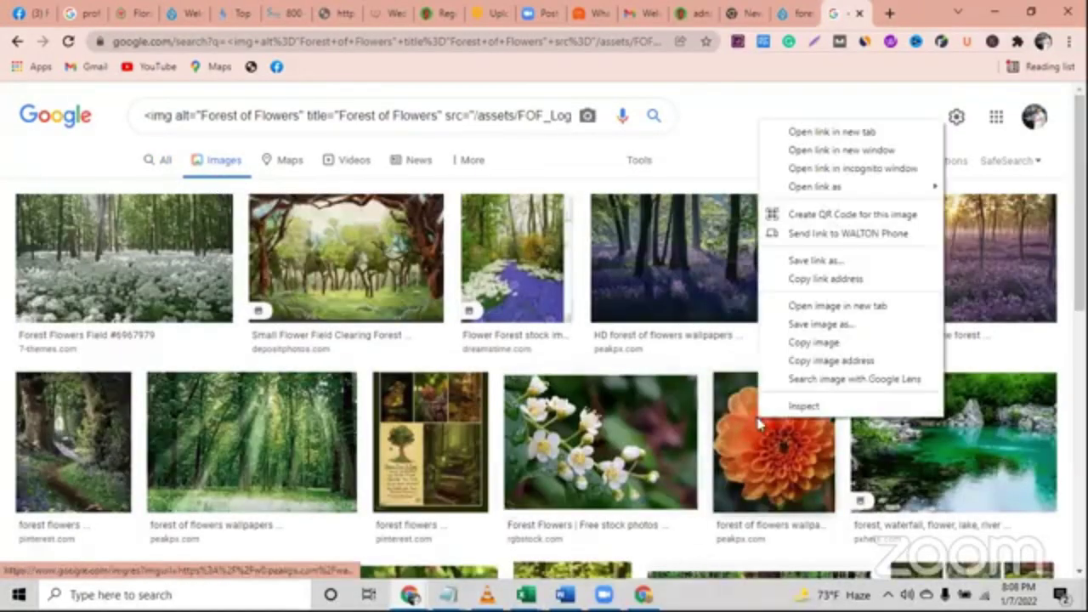
pyautogui.click(824, 323)
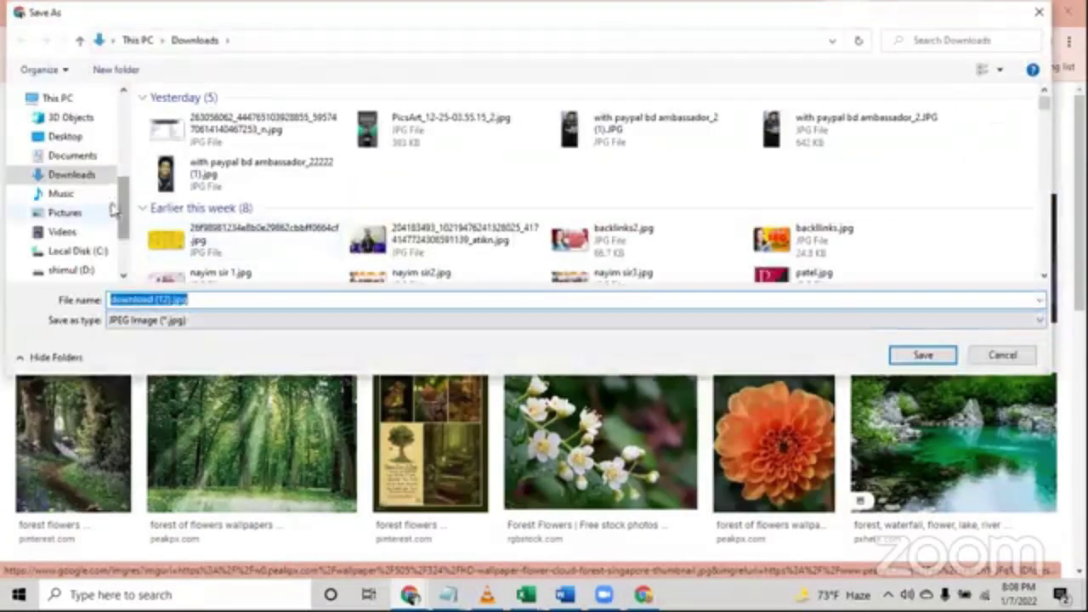
pyautogui.click(918, 357)
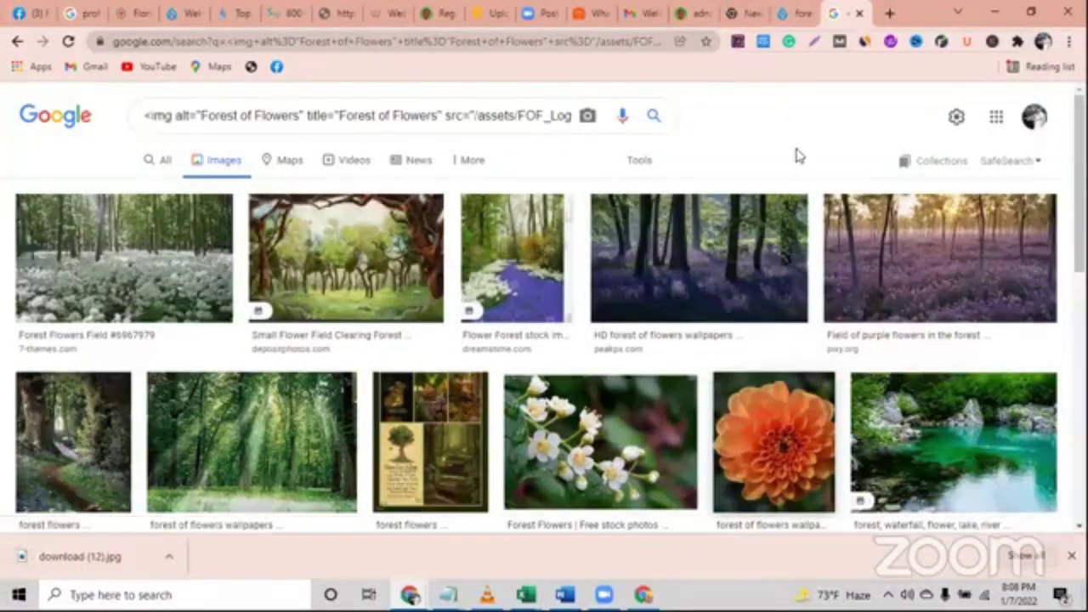
# Attach download (12).jpg as the picture on the Drupal profile edit page.
pyautogui.hotkey('ctrl', 'shift', 'Tab')
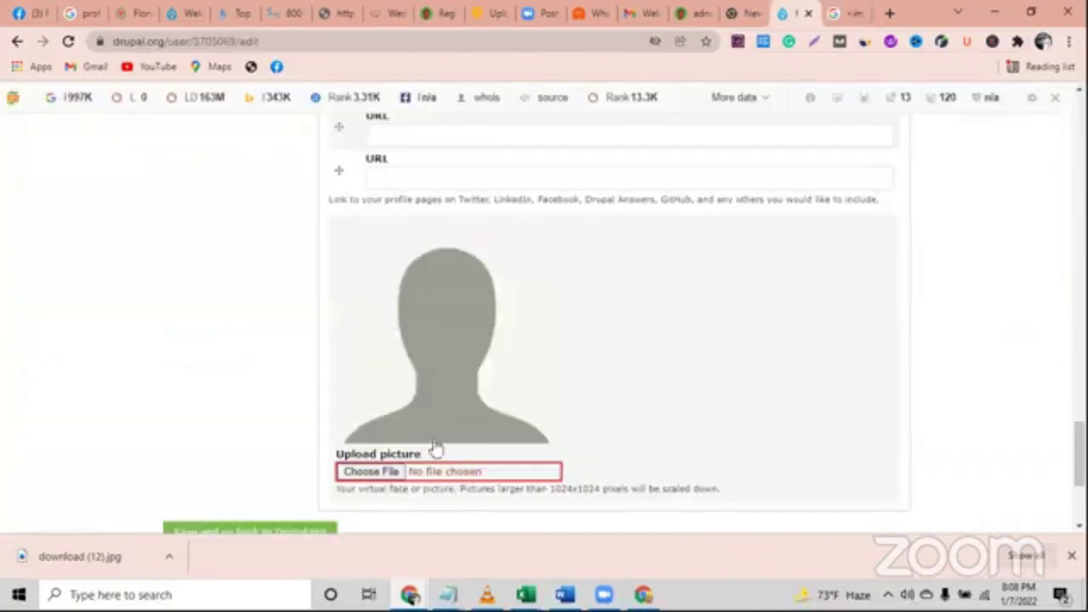
pyautogui.click(361, 472)
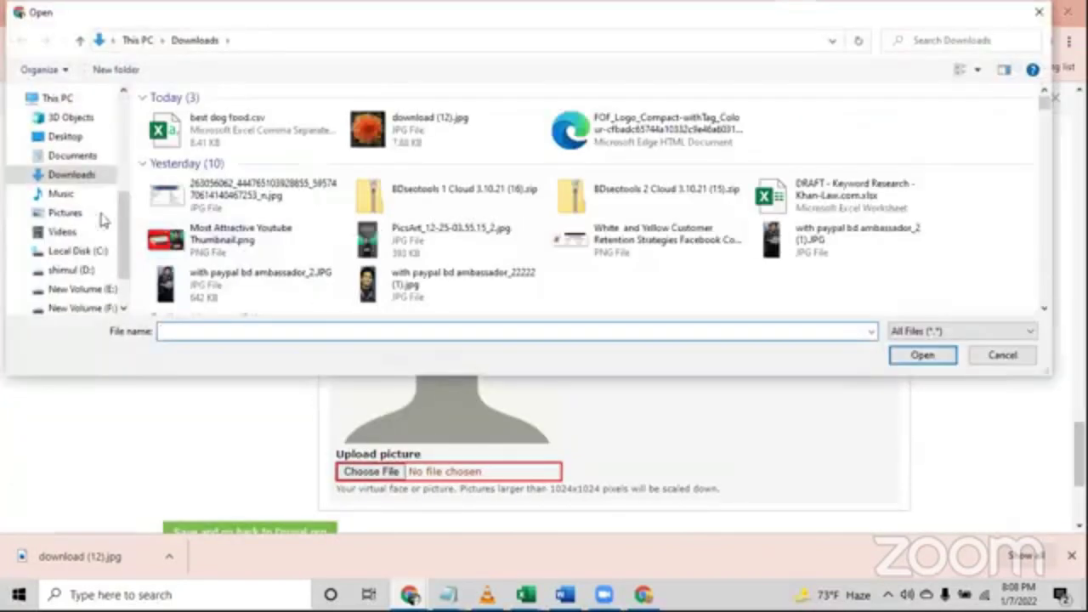
pyautogui.click(370, 140)
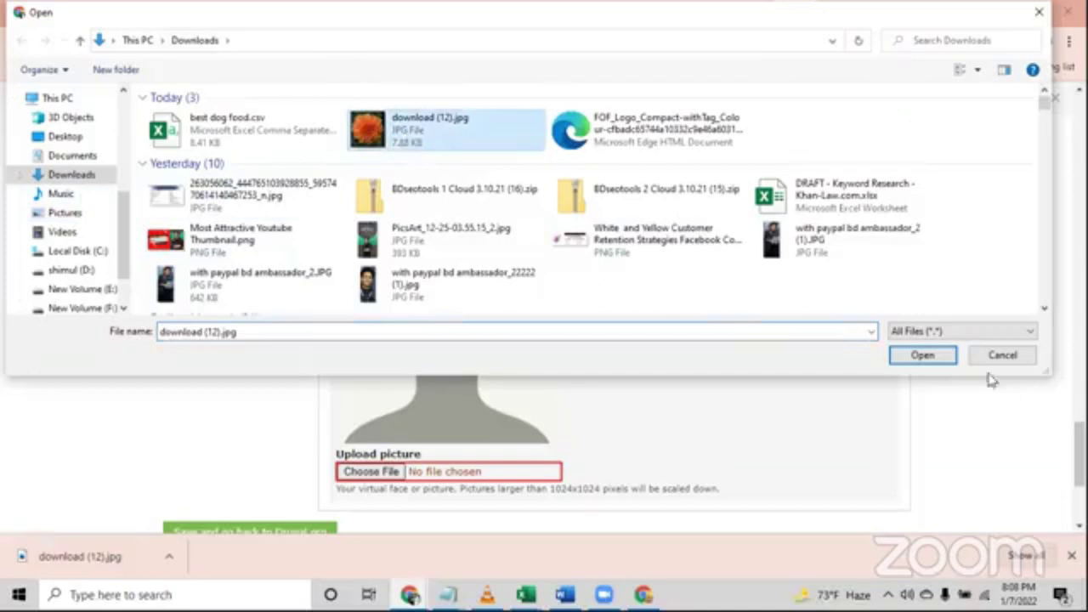
pyautogui.click(922, 355)
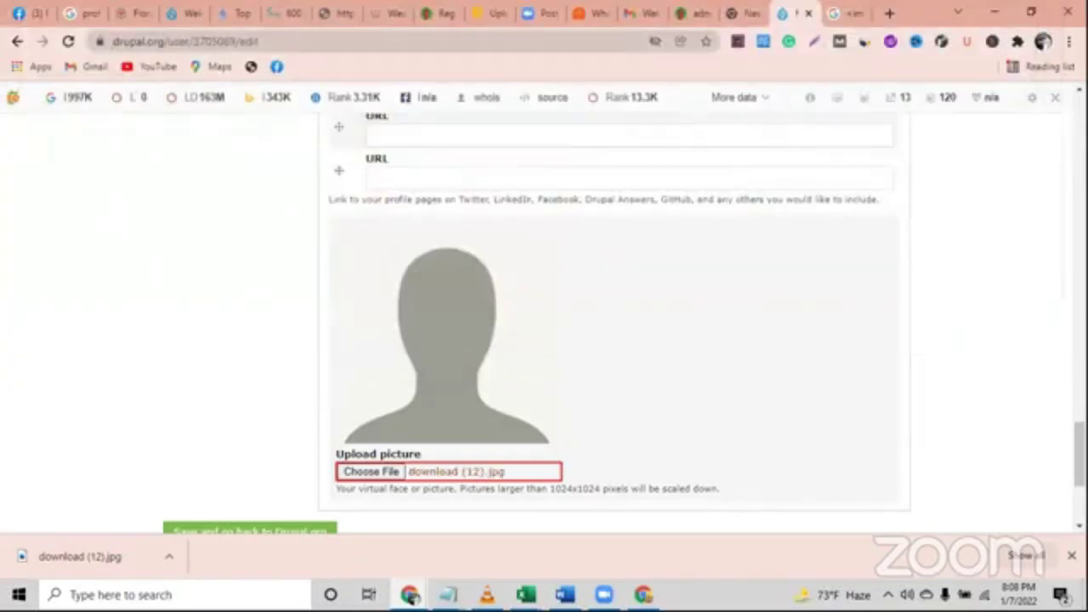
# Save the Drupal profile changes and check the confirmation message.
pyautogui.scroll(-3, 754, 468)
pyautogui.click(245, 358)
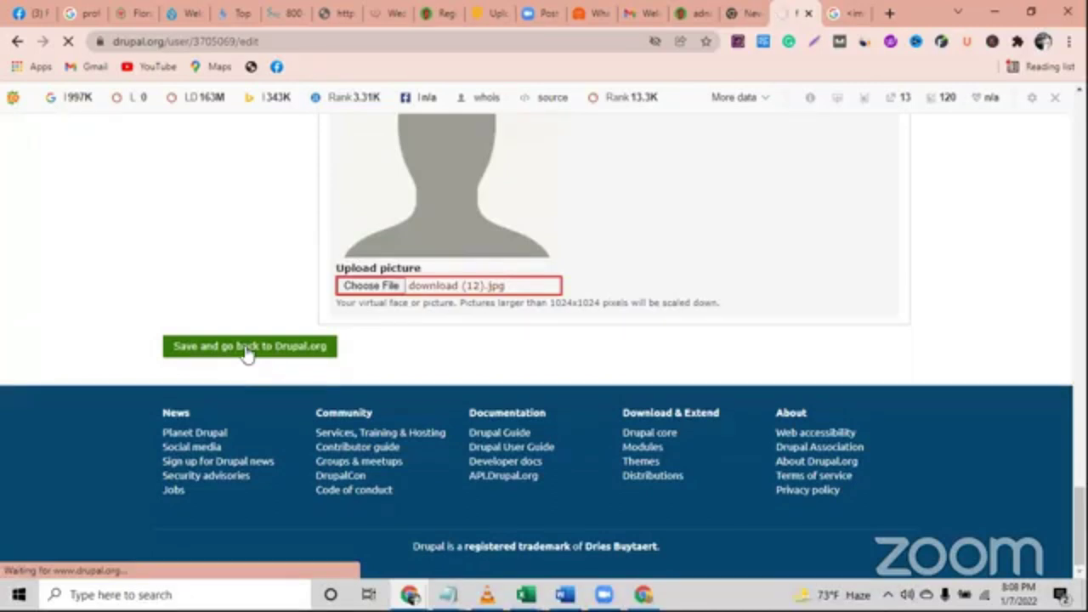
pyautogui.scroll(8, 247, 353)
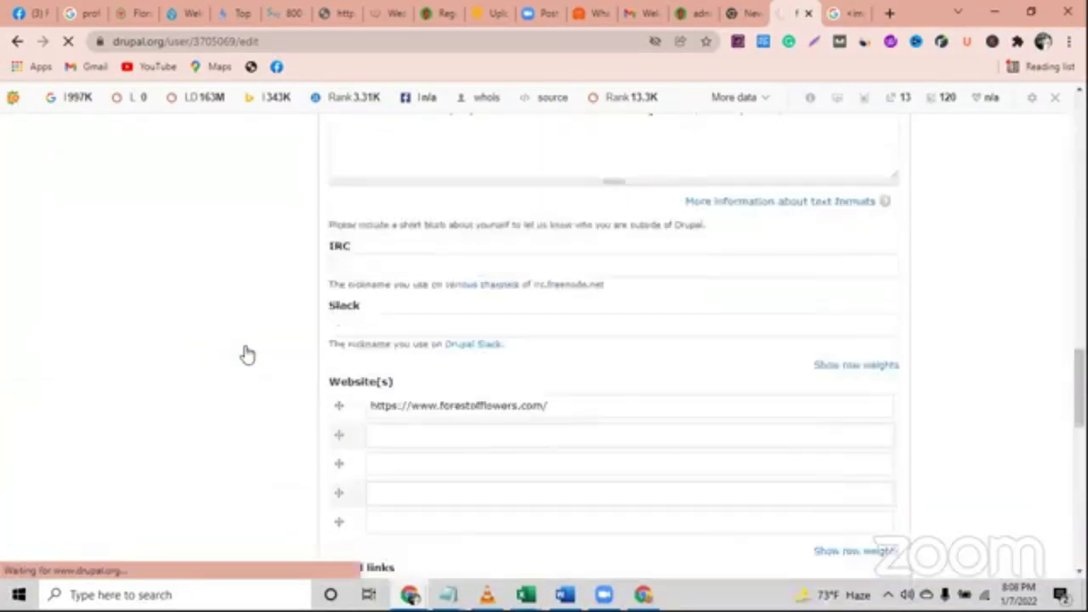
pyautogui.scroll(10, 246, 353)
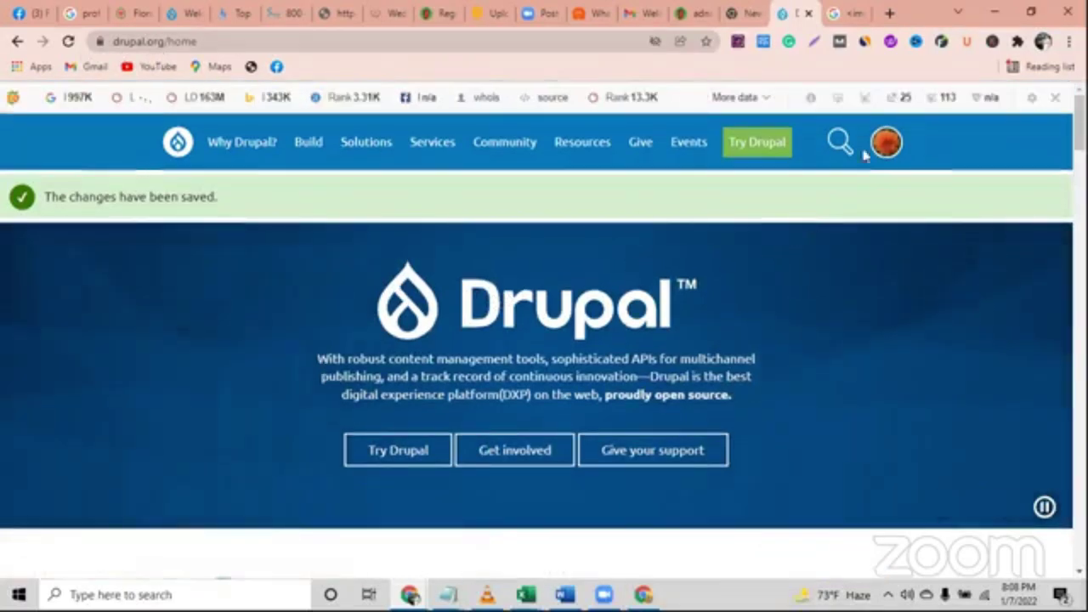
# Open the forestofflowers46 public profile from the dashboard and select its full web address.
pyautogui.click(890, 150)
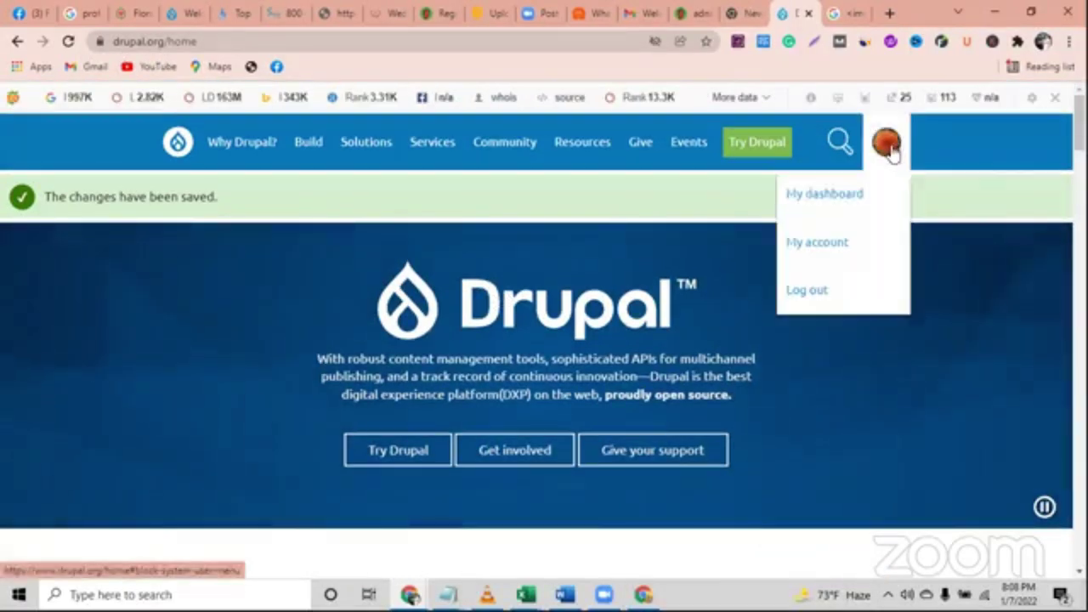
pyautogui.click(849, 198)
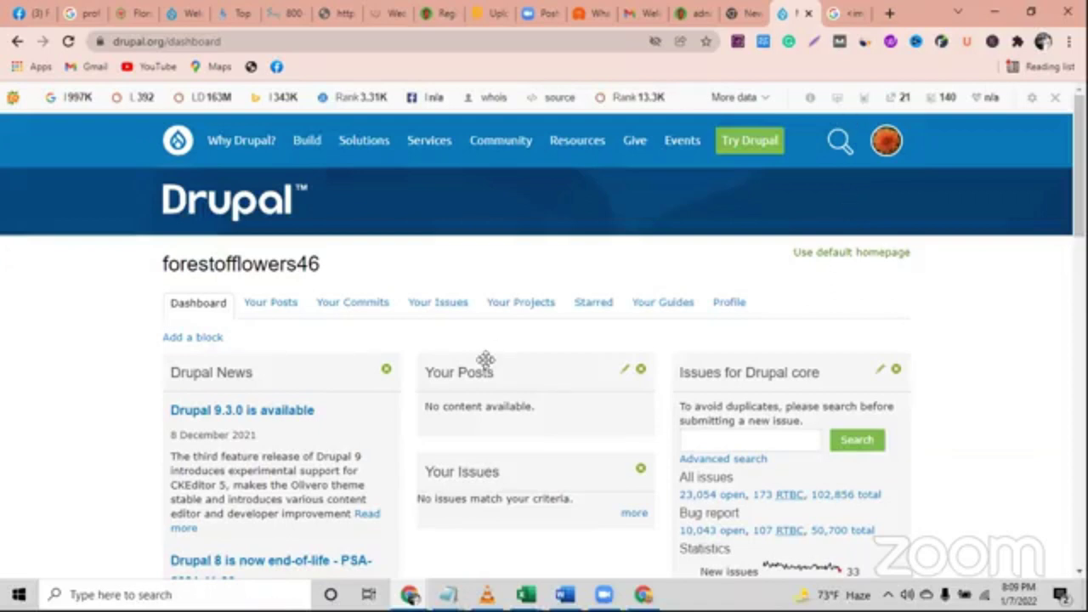
pyautogui.click(729, 311)
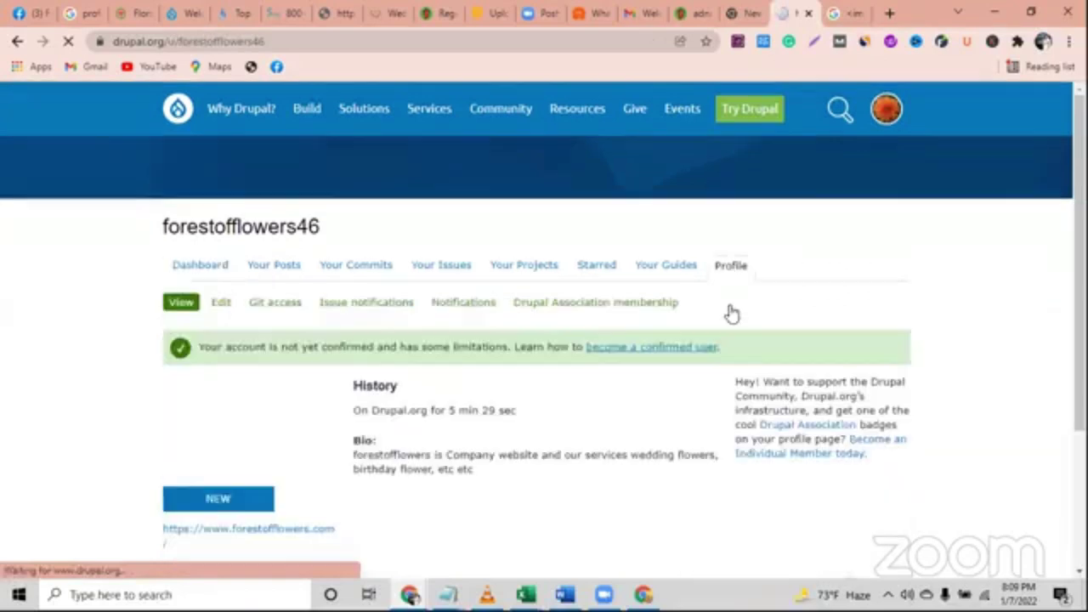
pyautogui.scroll(-3, 732, 315)
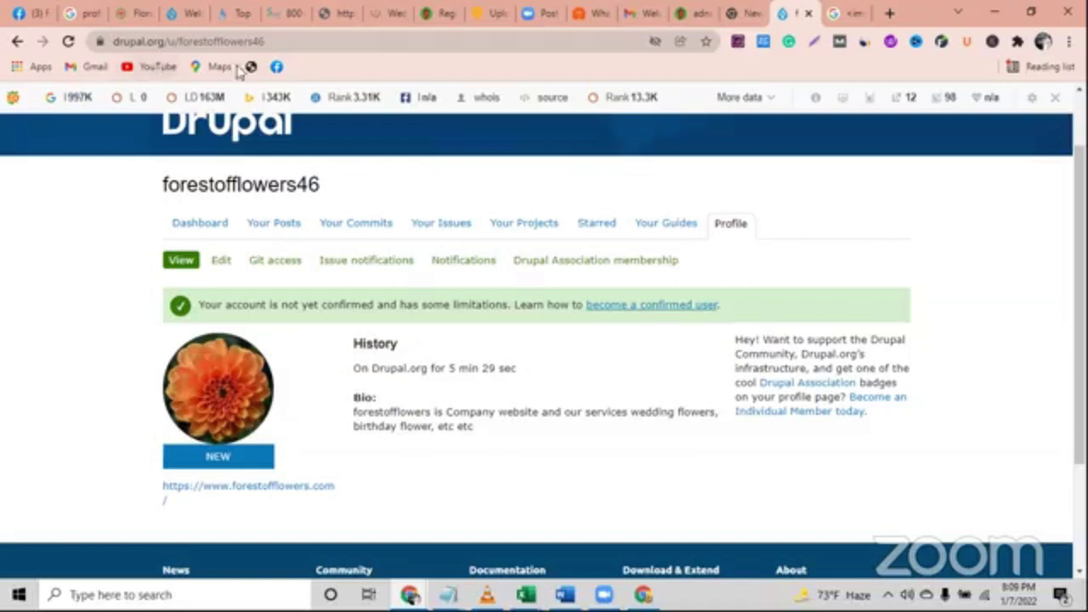
pyautogui.click(317, 42)
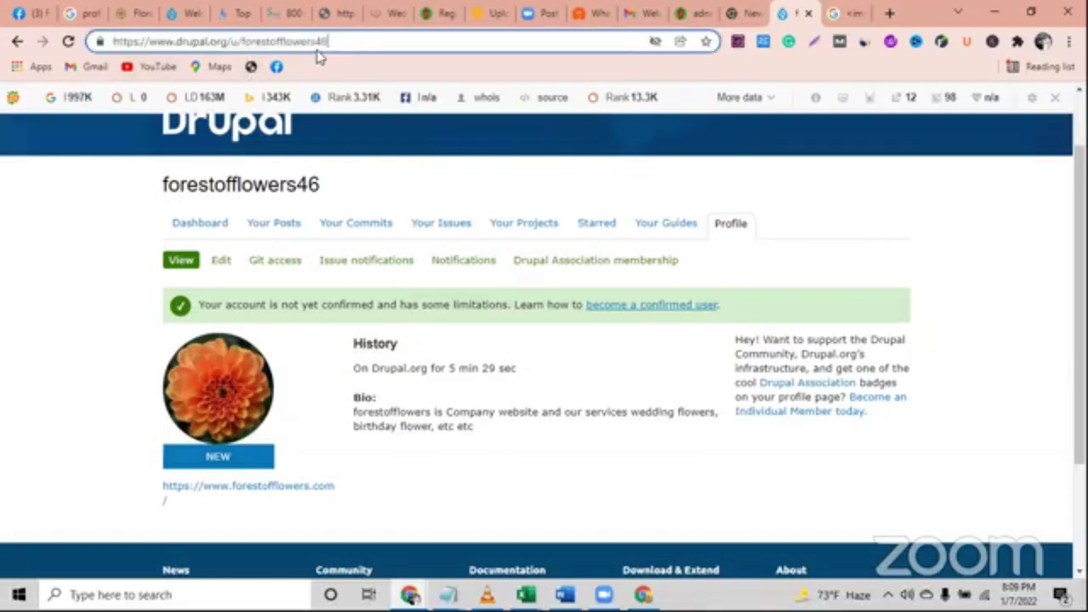
pyautogui.hotkey('ctrl', 'a')
pyautogui.hotkey('ctrl', 'c')
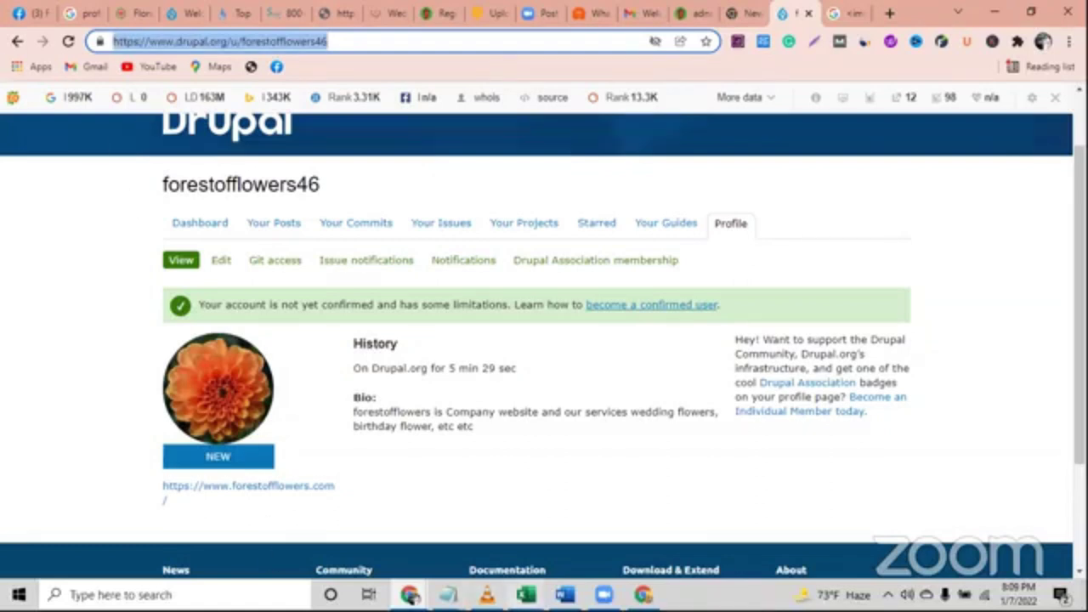
# Minimize the open windows and open Off page Seo-Fleurdsign.xlsx from the Fleurdsign folder.
pyautogui.moveTo(527, 594)
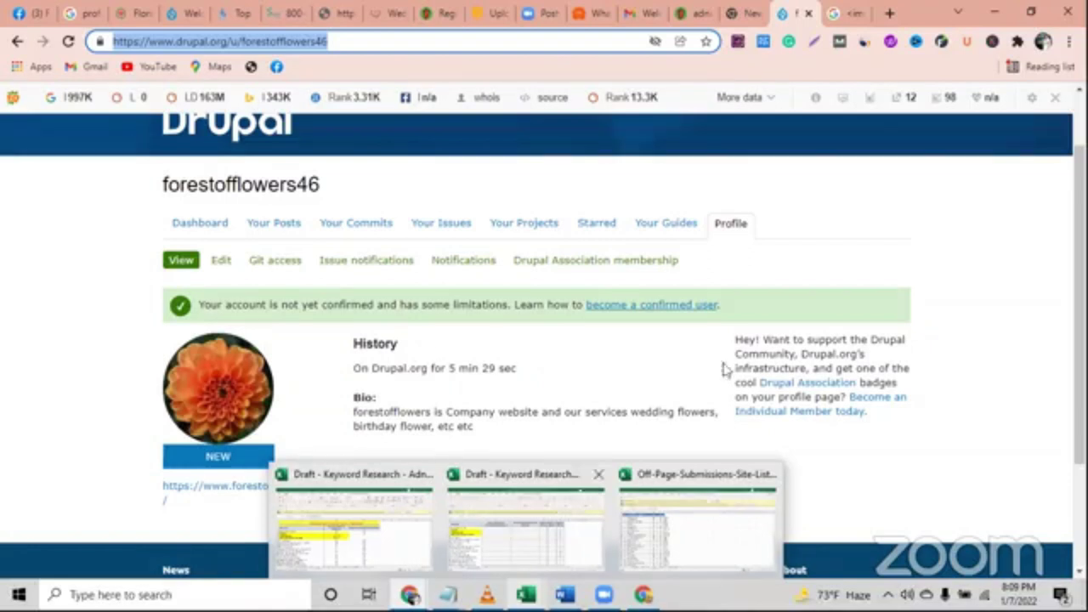
pyautogui.click(995, 11)
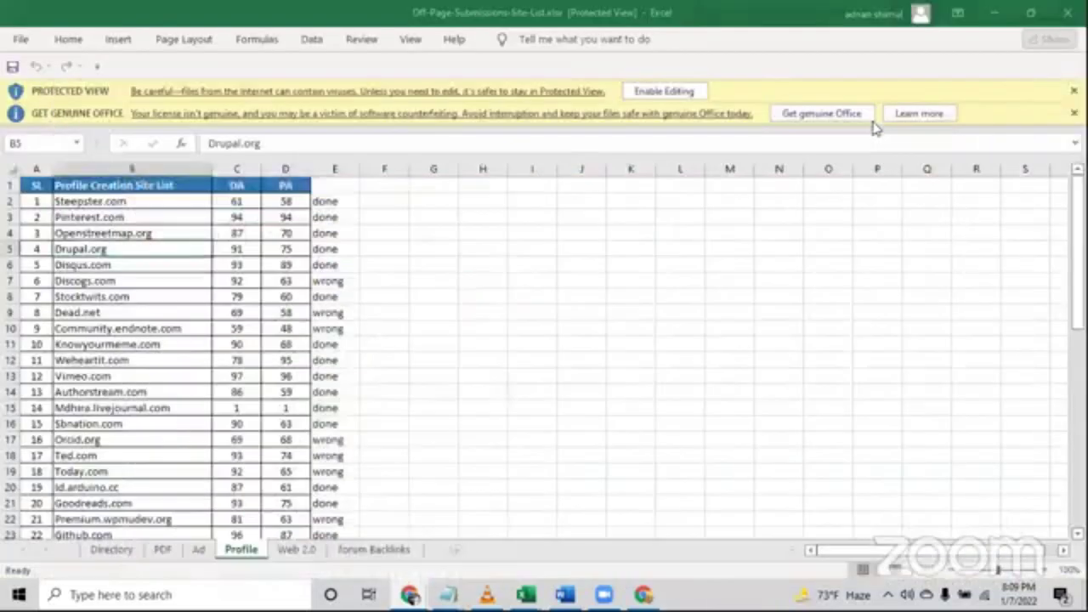
pyautogui.click(995, 11)
pyautogui.click(995, 12)
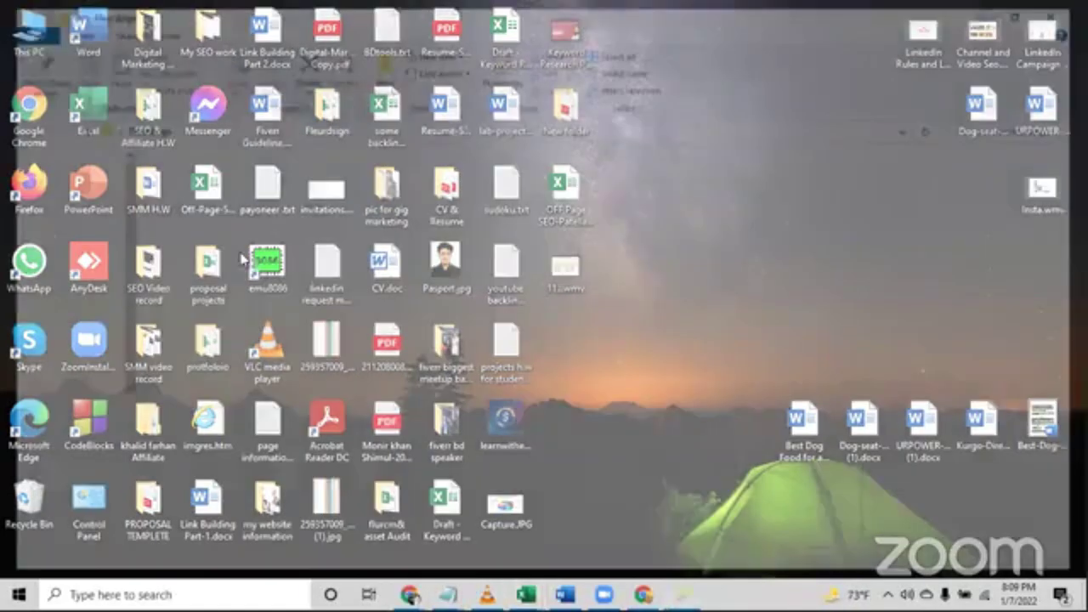
pyautogui.press('Return')
pyautogui.click(244, 260)
pyautogui.doubleClick(244, 260)
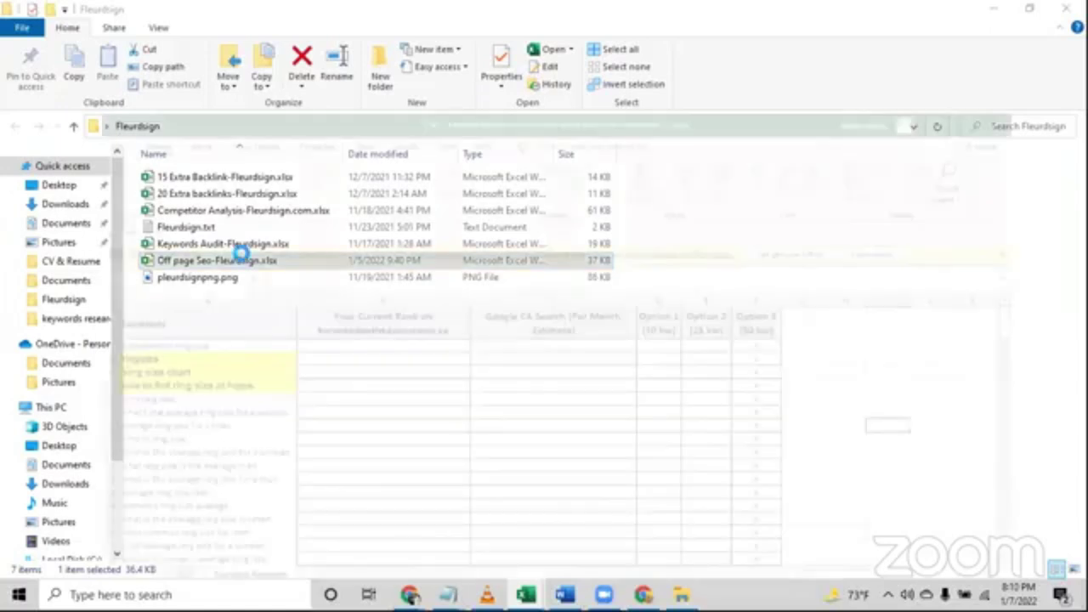
pyautogui.scroll(20, 315, 323)
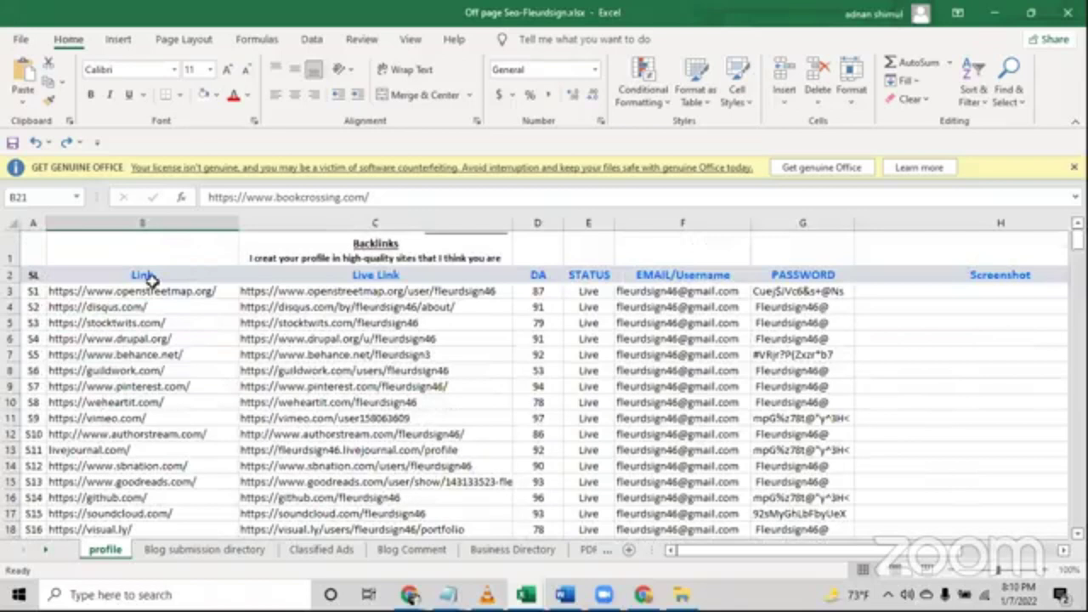
# Review the site links, live links, DA scores and the Live status in E3.
pyautogui.moveTo(146, 286); pyautogui.dragTo(136, 513)
pyautogui.moveTo(361, 293); pyautogui.dragTo(387, 523)
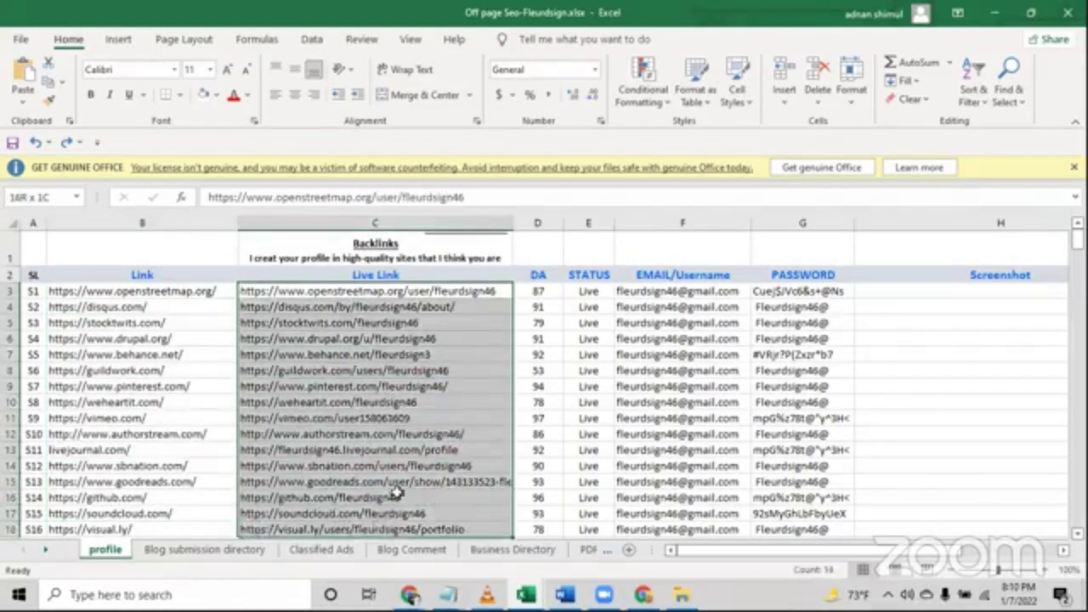
pyautogui.click(374, 450)
pyautogui.moveTo(538, 290); pyautogui.dragTo(537, 469)
pyautogui.click(586, 291)
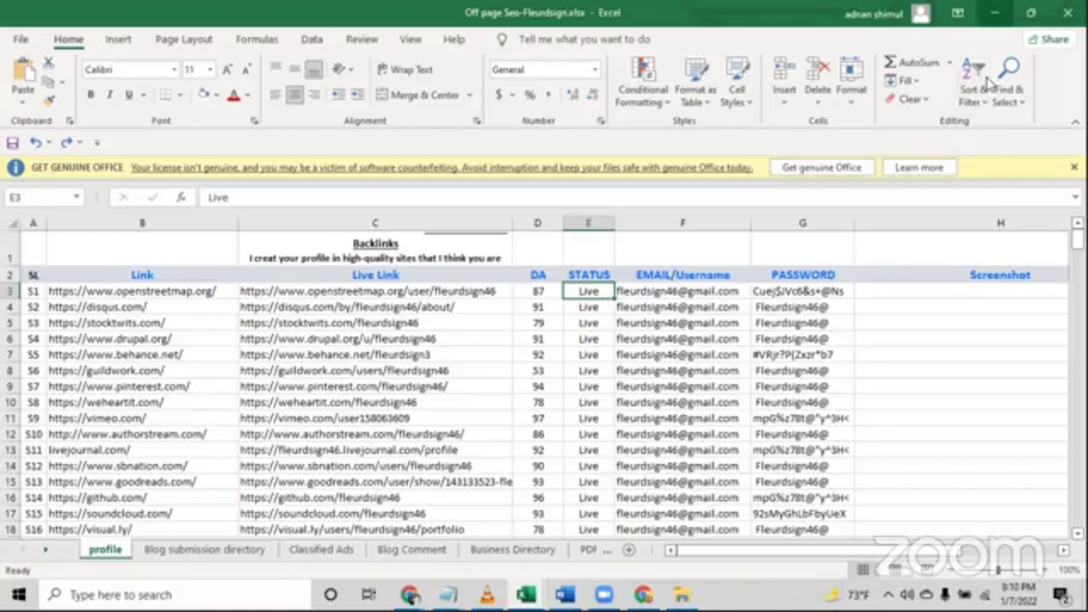
# Minimize the backlink workbook and bring the Drupal profile window back to the front.
pyautogui.click(994, 12)
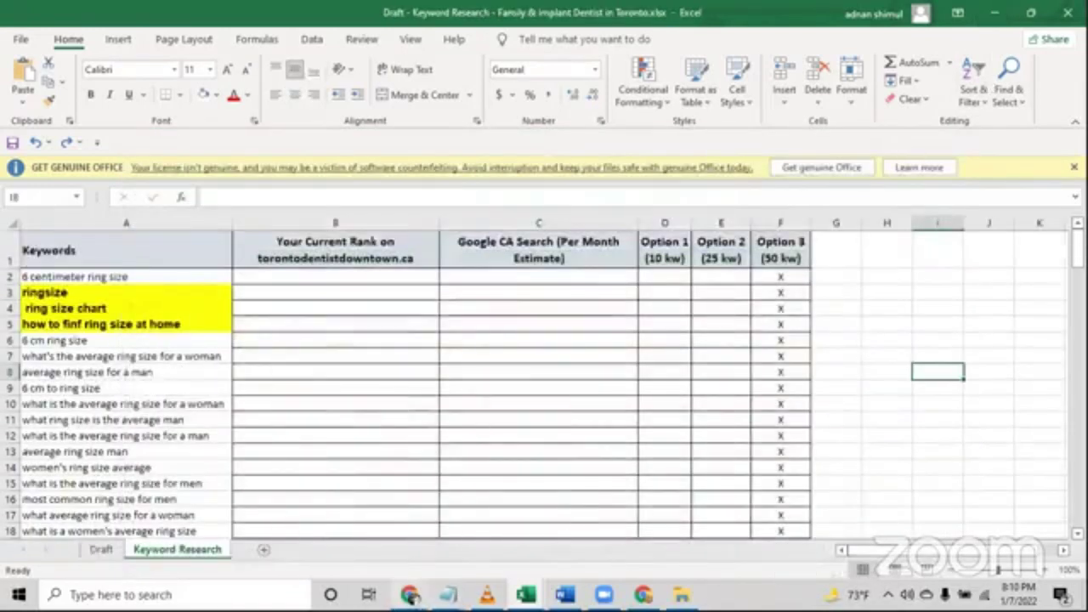
pyautogui.moveTo(410, 594)
pyautogui.click(310, 556)
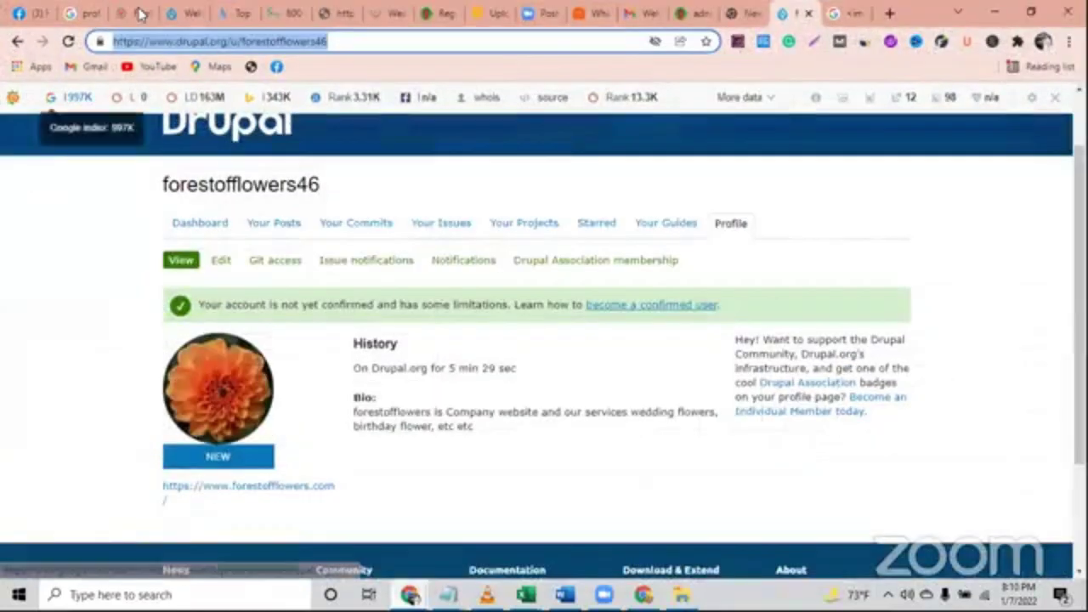
pyautogui.rightClick(85, 13)
pyautogui.click(117, 17)
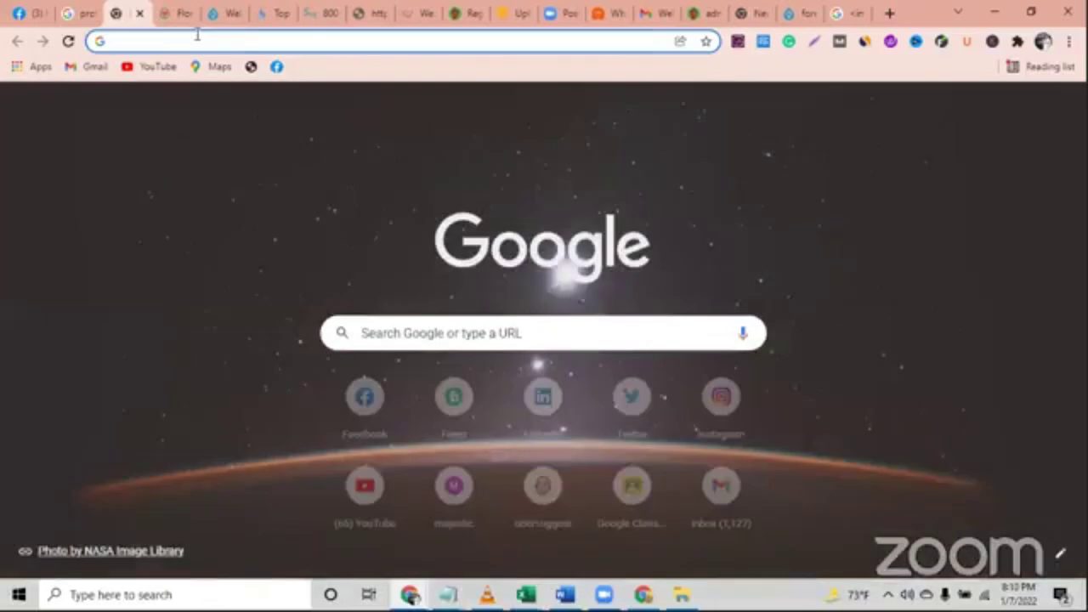
pyautogui.hotkey('ctrl', 'v')
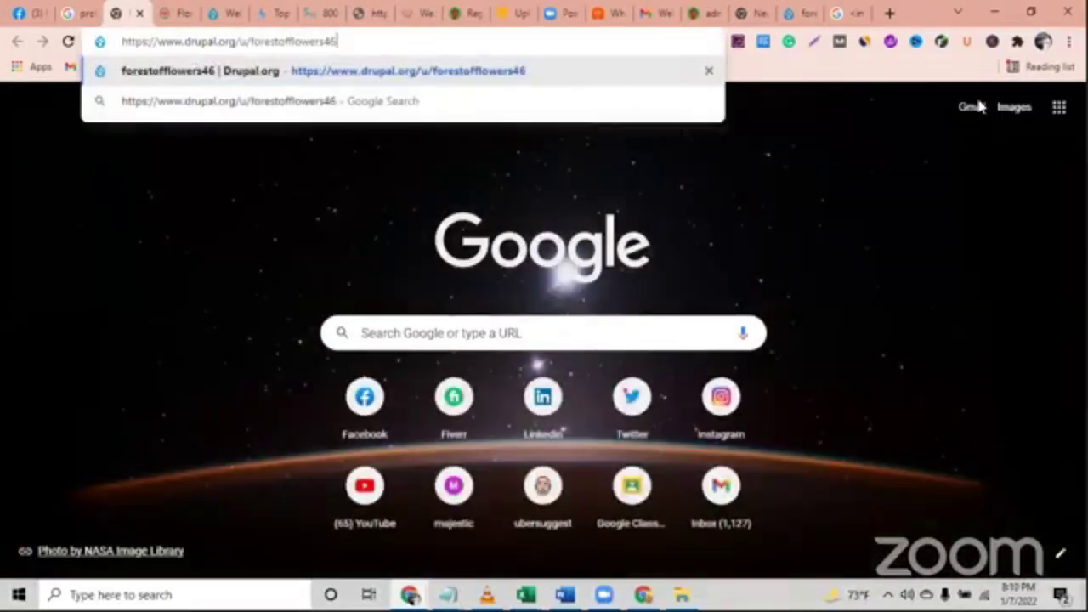
pyautogui.press('Return')
pyautogui.click(316, 40)
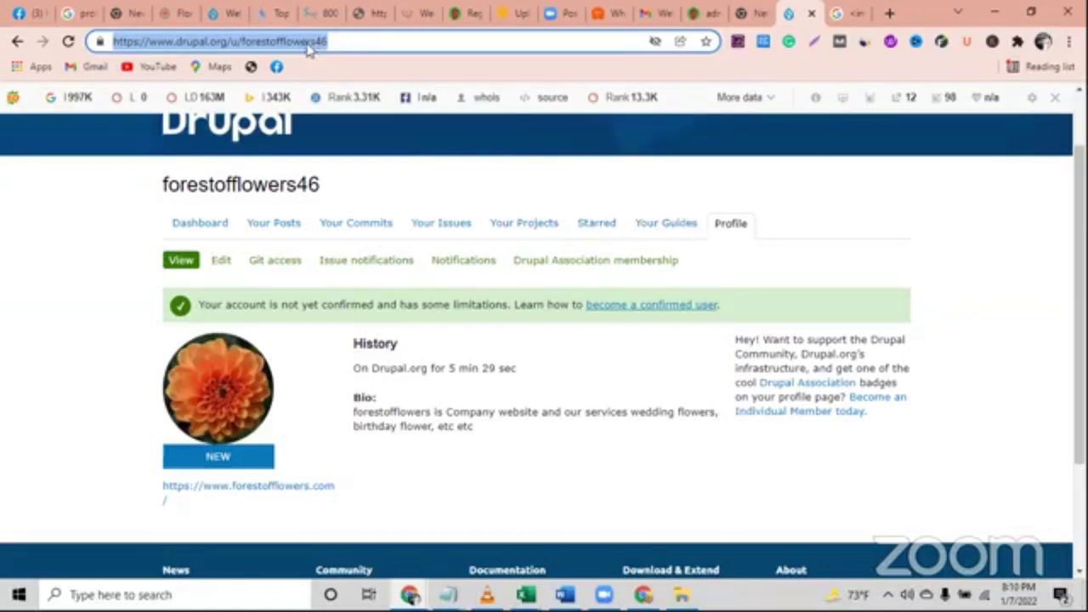
pyautogui.click(127, 12)
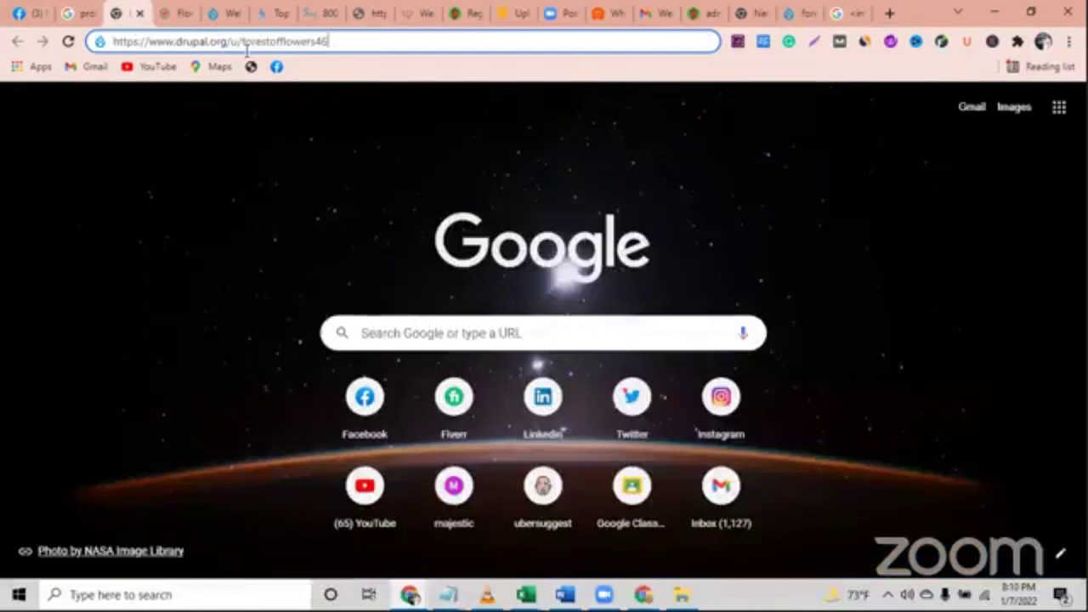
pyautogui.press('Return')
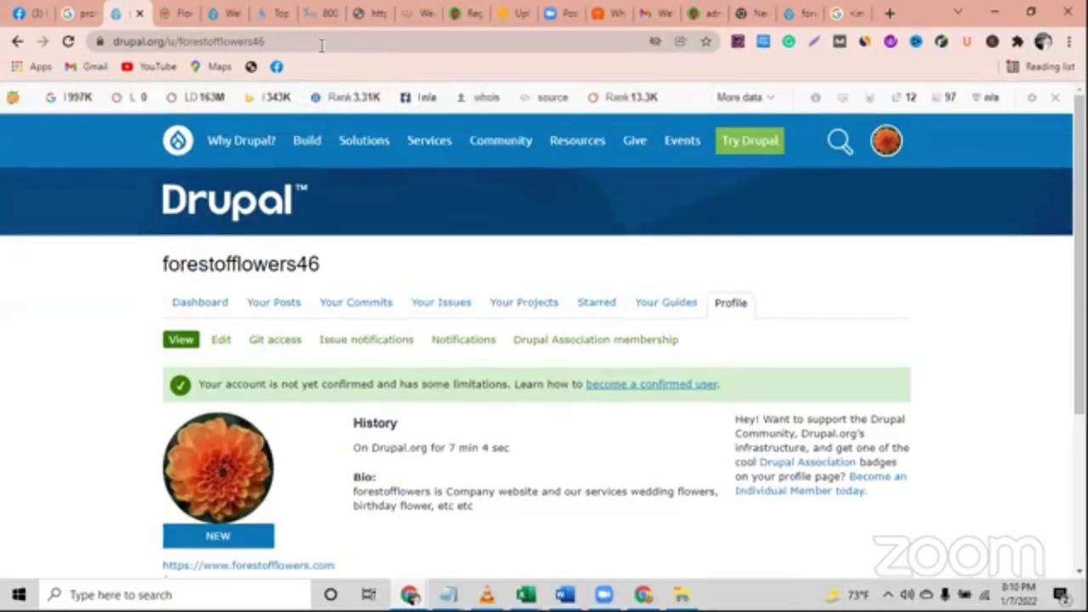
# Follow the profile's forestofflowers.com website link.
pyautogui.scroll(-3, 404, 255)
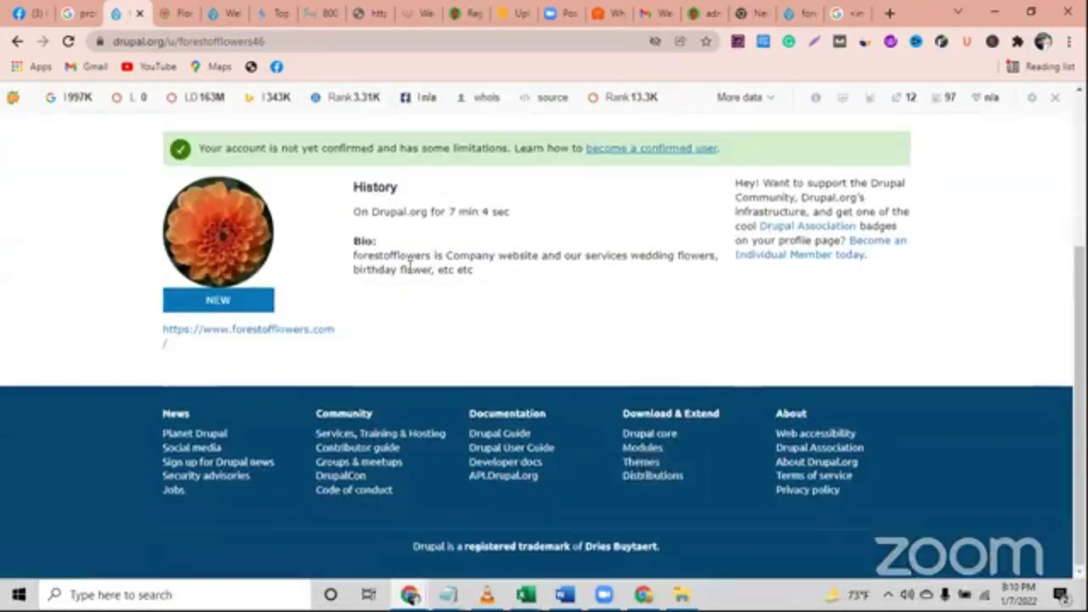
pyautogui.moveTo(433, 256); pyautogui.dragTo(382, 255)
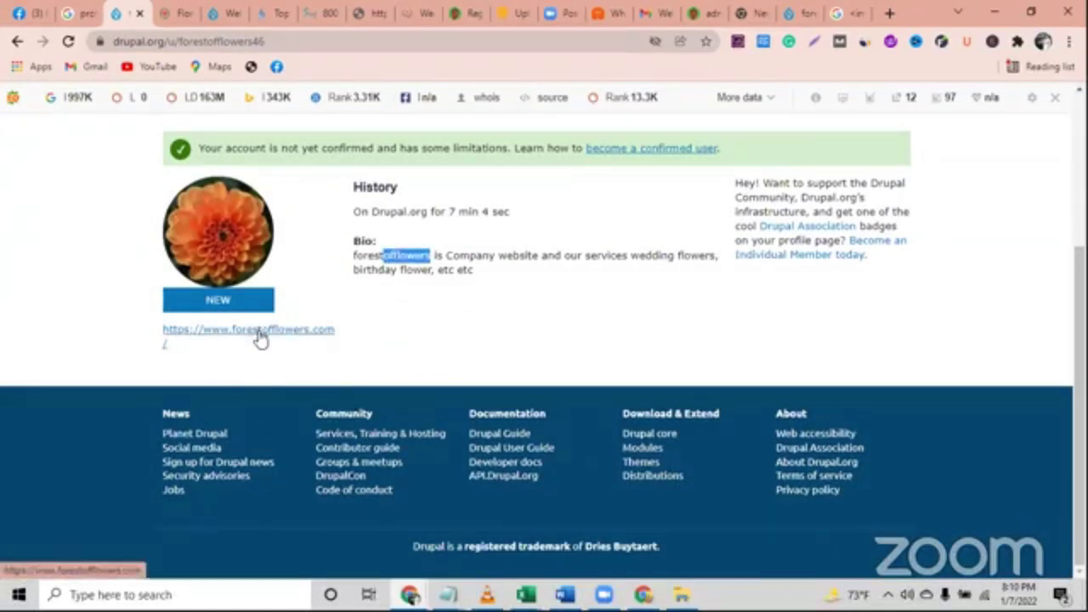
pyautogui.click(265, 332)
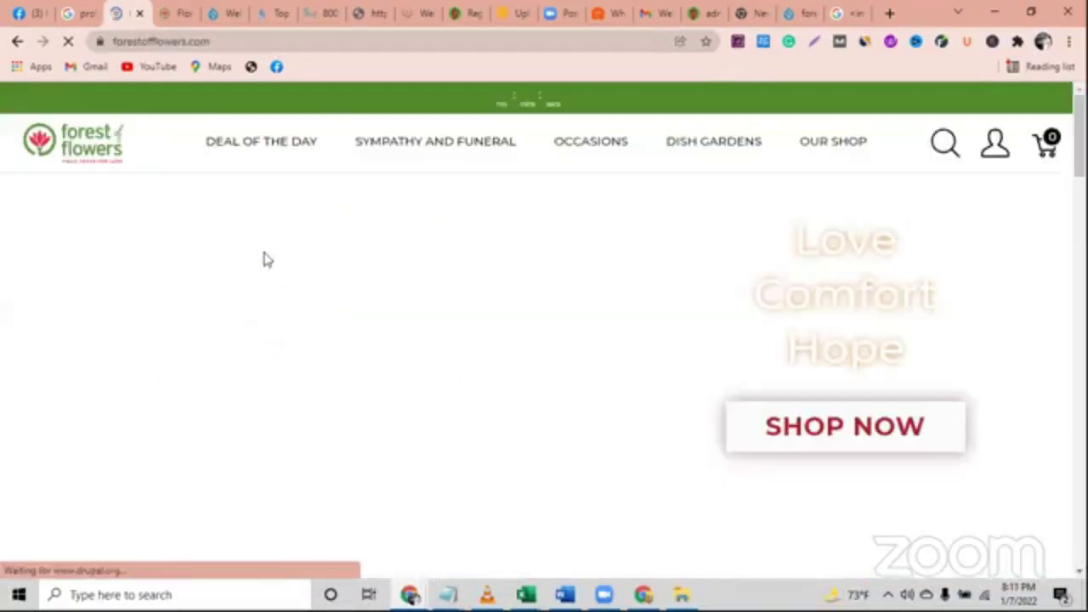
# Scroll the loaded Forest of Flowers home page, then switch to another Chrome window.
pyautogui.scroll(-5, 253, 402)
pyautogui.scroll(5, 253, 401)
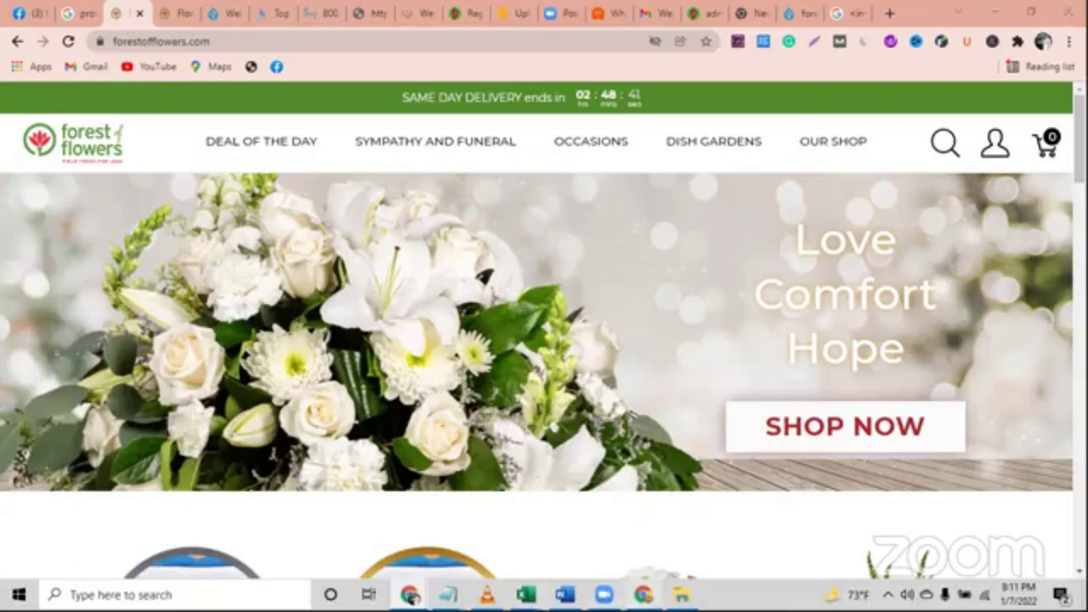
pyautogui.click(411, 595)
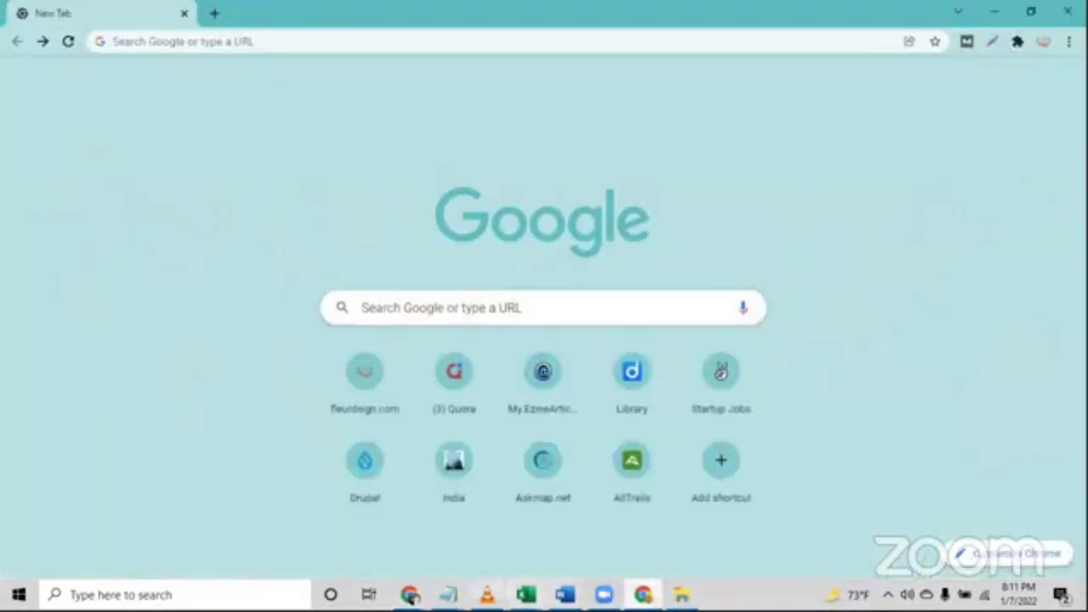
# Bring the incognito window forward on its Fiverr search results tab.
pyautogui.moveTo(411, 595)
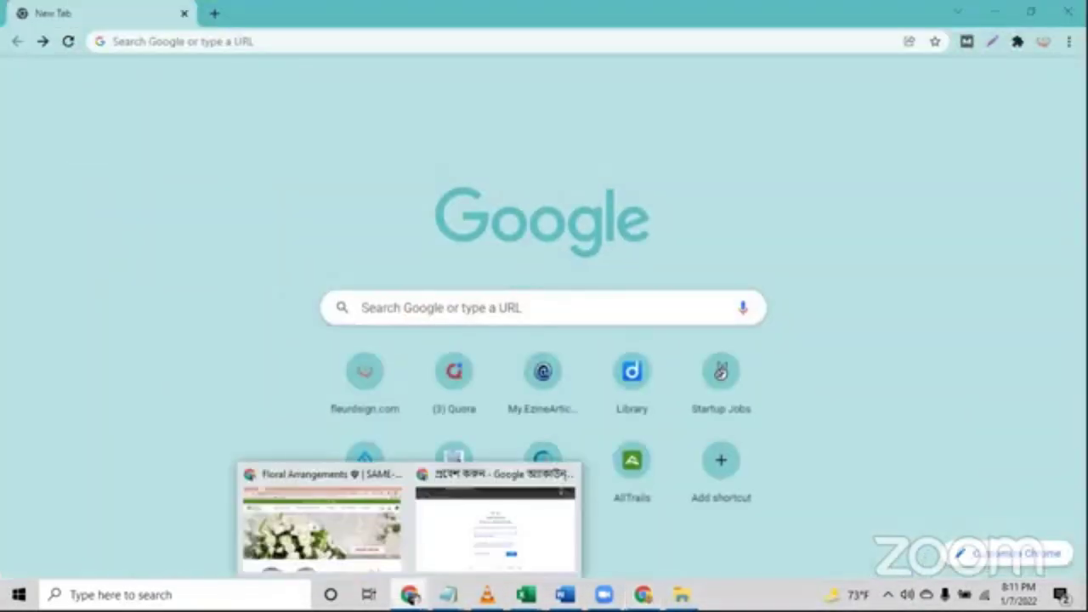
pyautogui.click(450, 557)
pyautogui.click(117, 14)
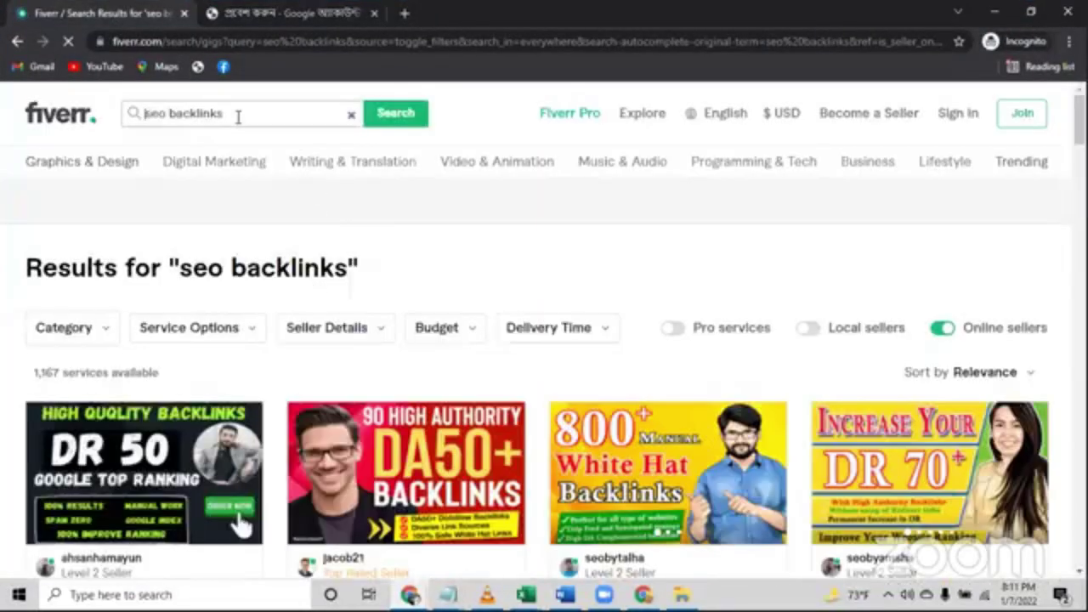
# Change the Fiverr search to 'seo profile backlinks' and run it.
pyautogui.press('Home')
pyautogui.write('pro')
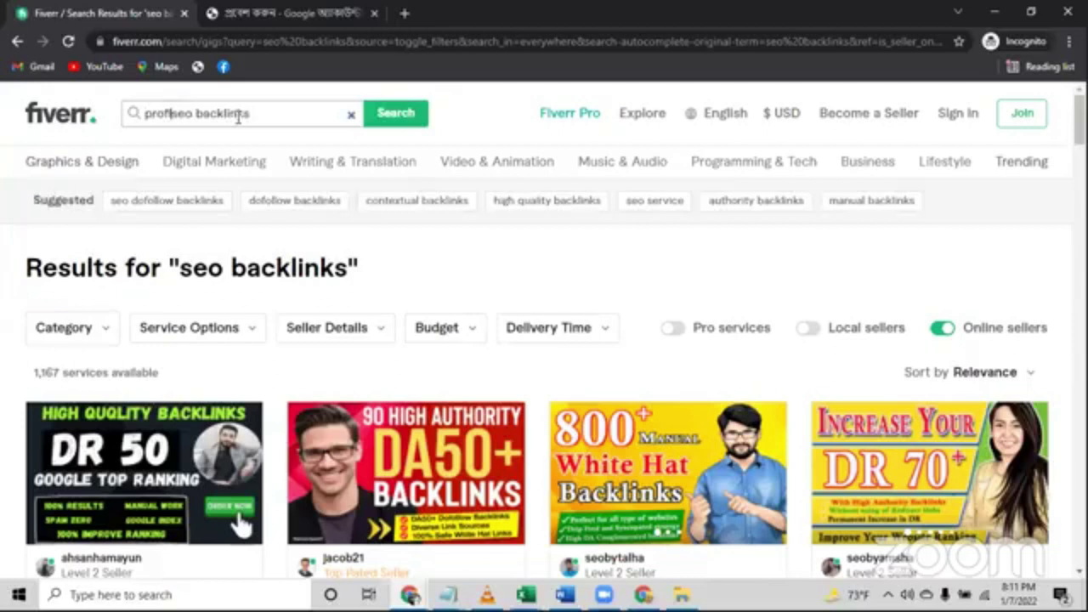
pyautogui.press('BackSpace')
pyautogui.press('BackSpace')
pyautogui.press('BackSpace')
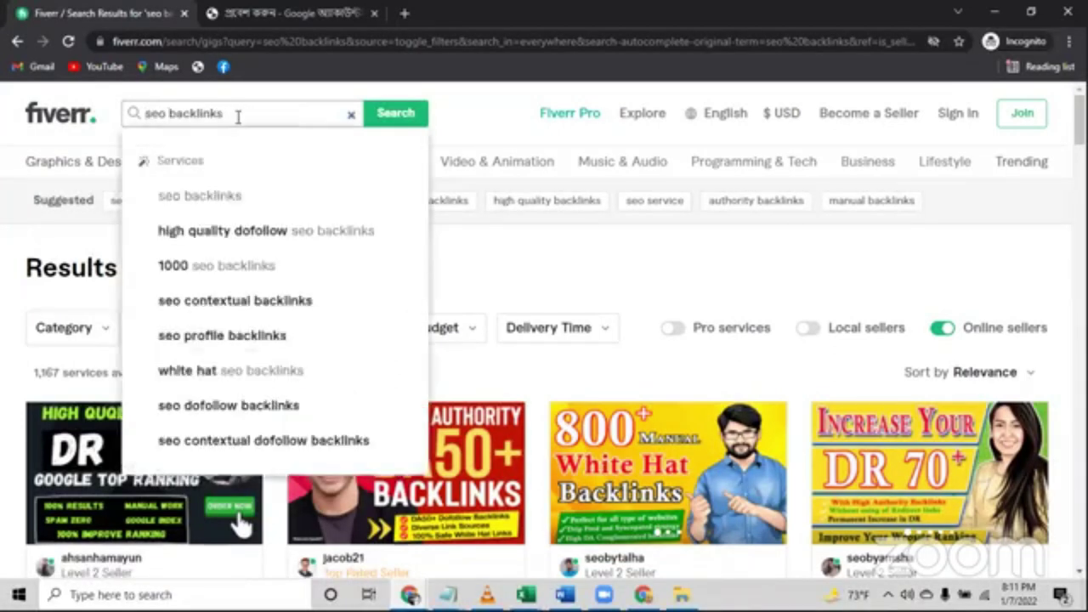
pyautogui.write('profile')
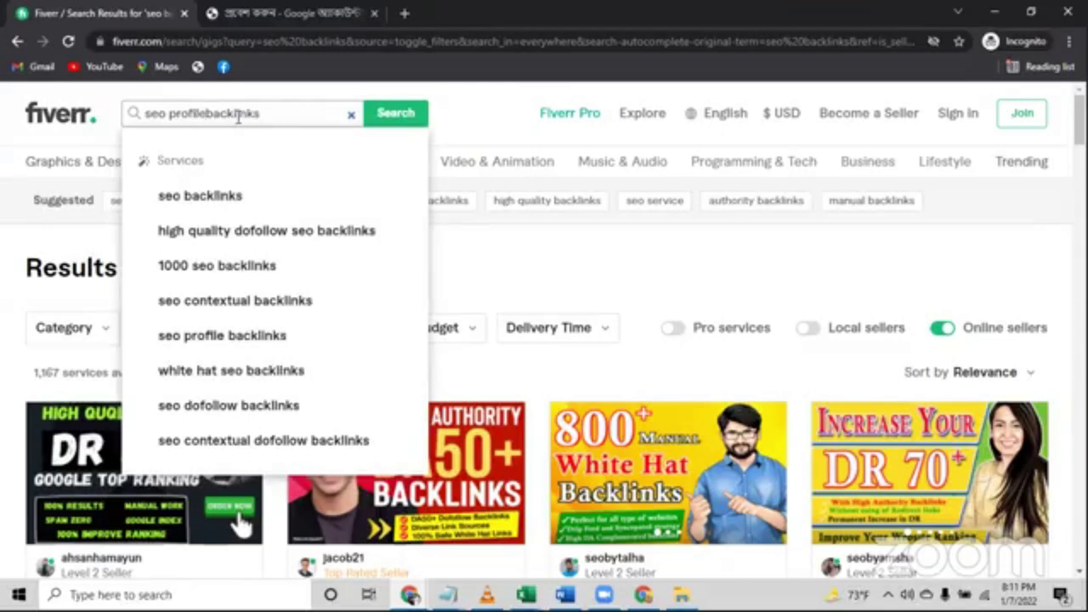
pyautogui.press('Return')
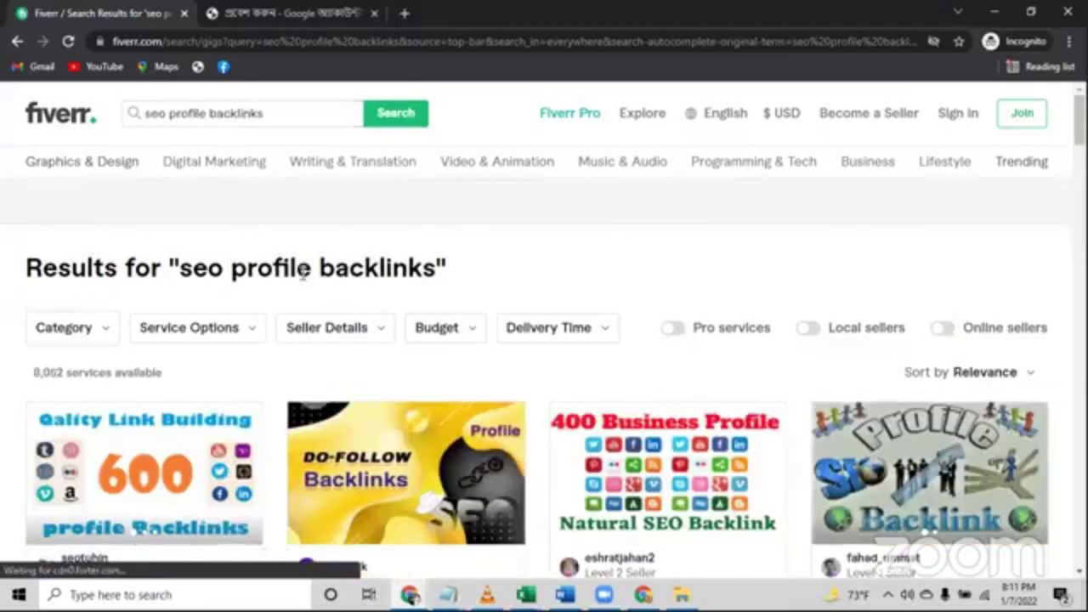
pyautogui.scroll(-1, 39, 293)
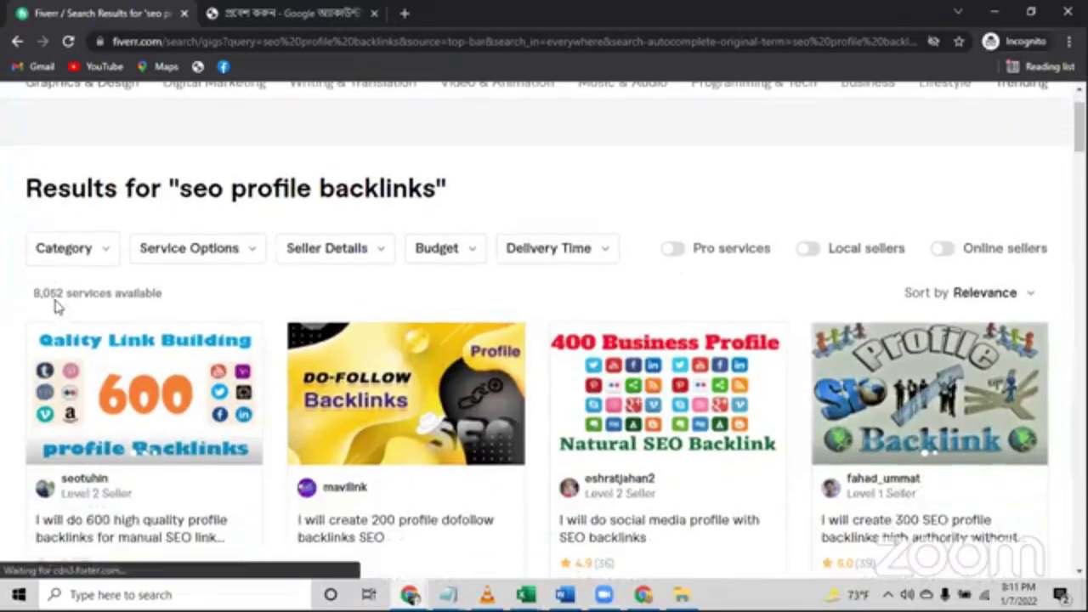